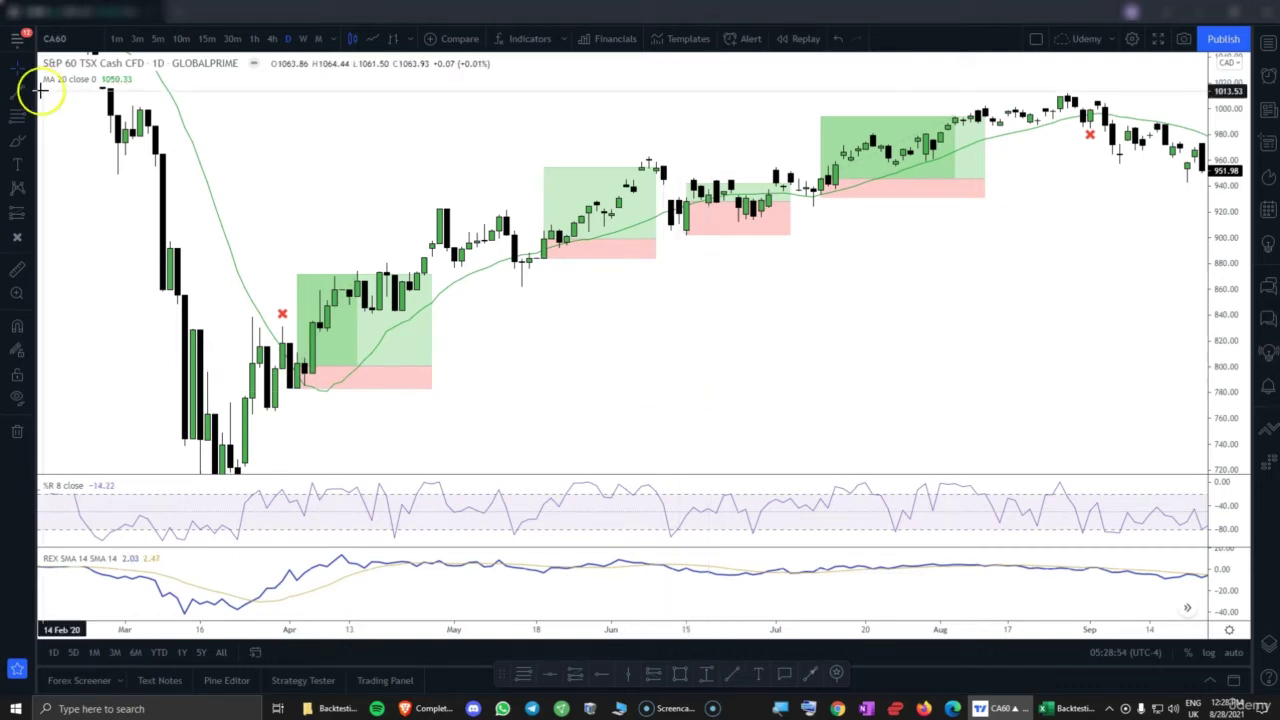
- Examine the April 2020 long position, its entry candles and the red-cross marker beside it on the daily chart
click(55, 40)
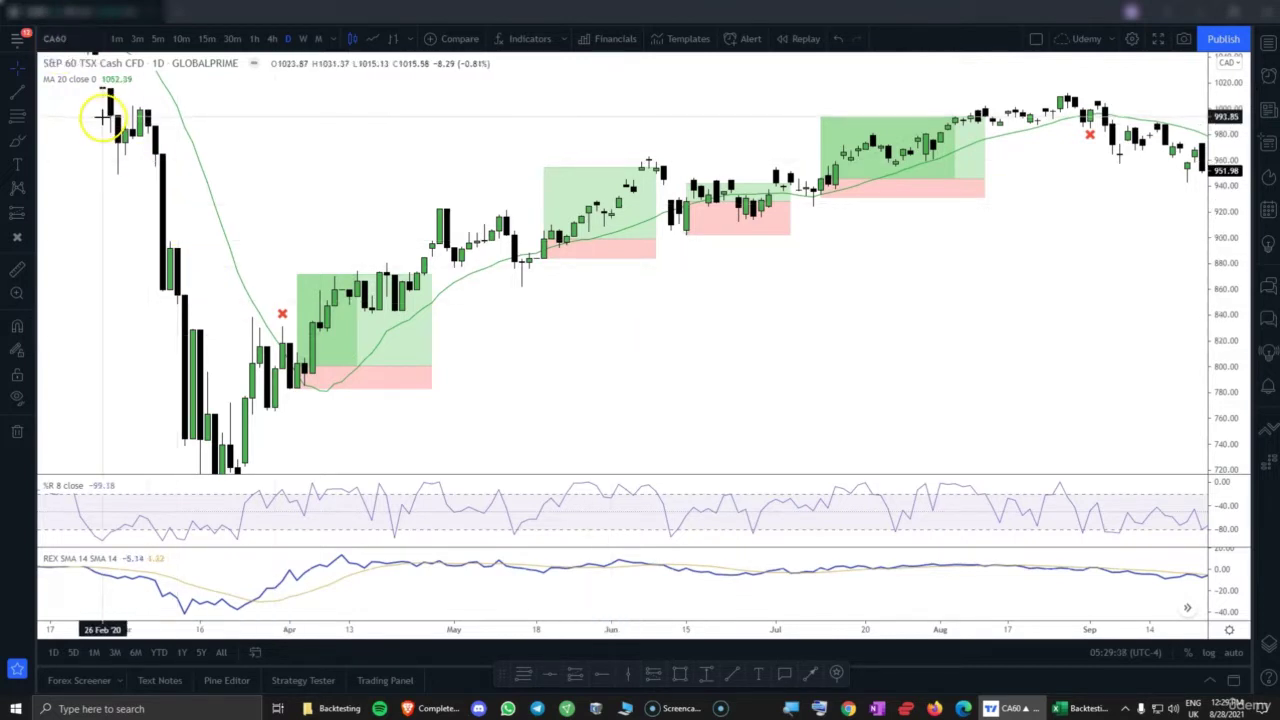
drag(104, 116, 644, 403)
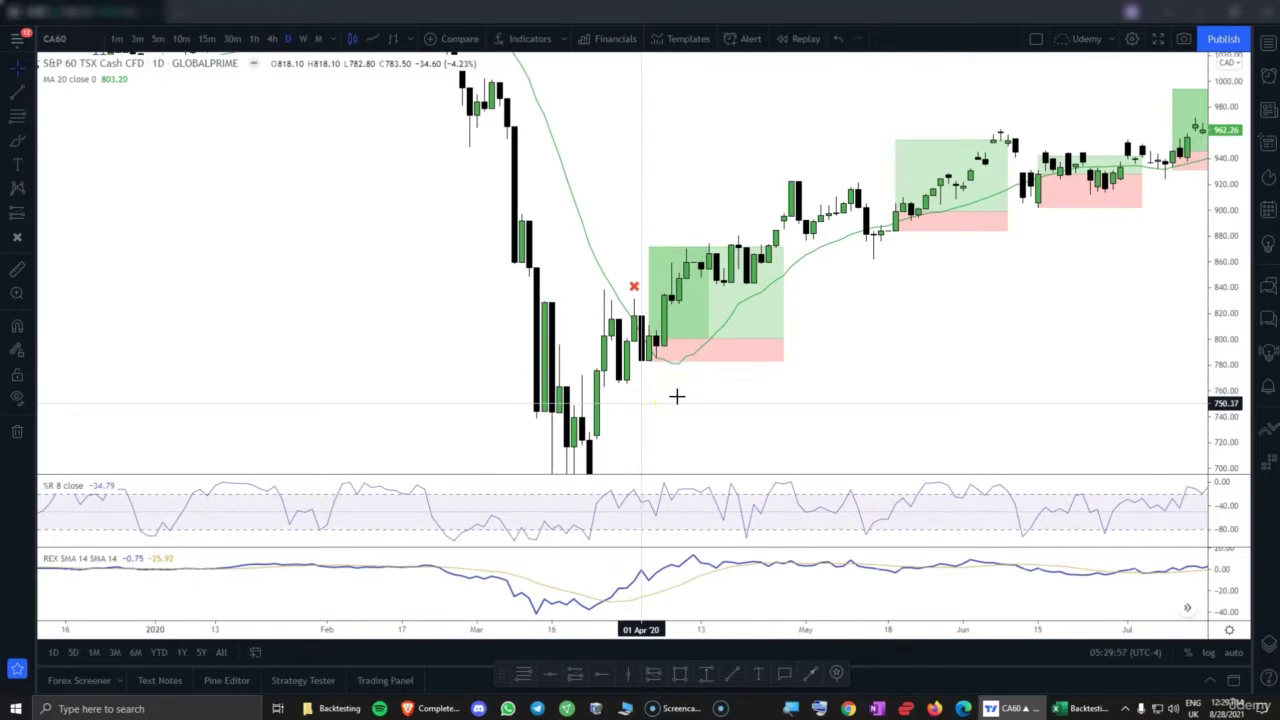
drag(1209, 249, 1189, 371)
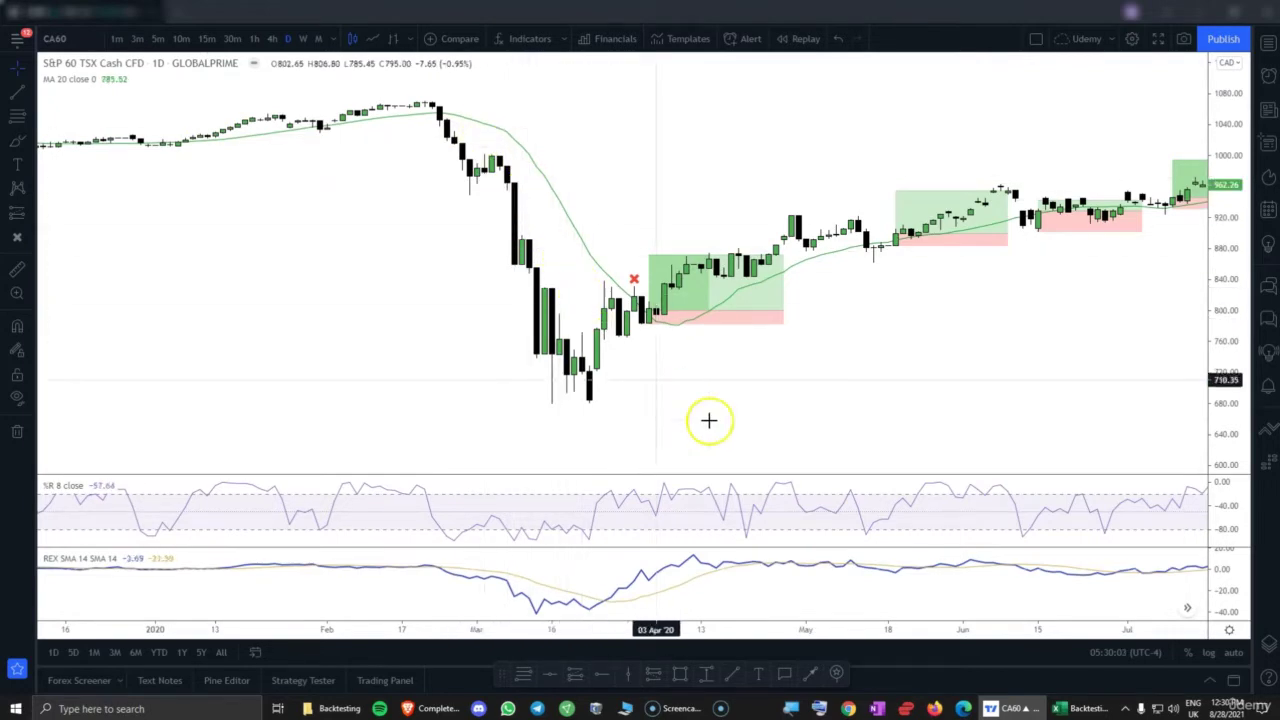
scroll(1175, 400, up, 1)
drag(1228, 371, 1226, 300)
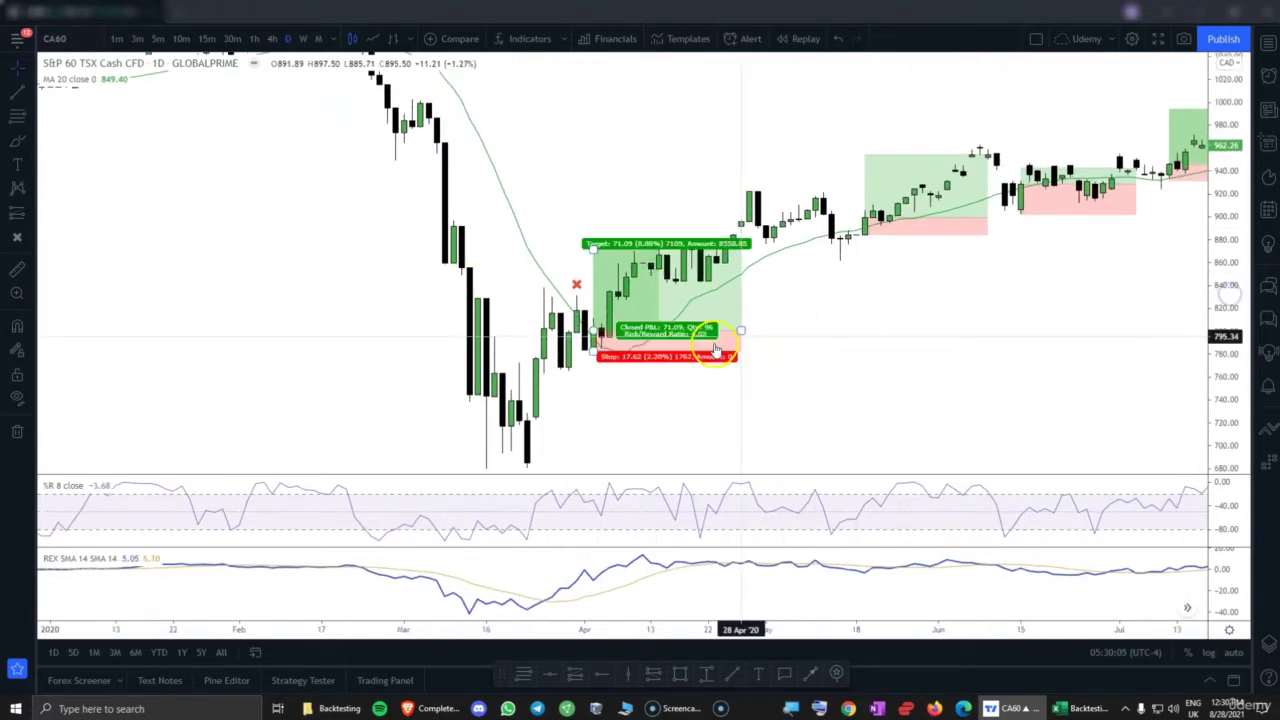
drag(640, 423, 671, 393)
scroll(960, 450, up, 1)
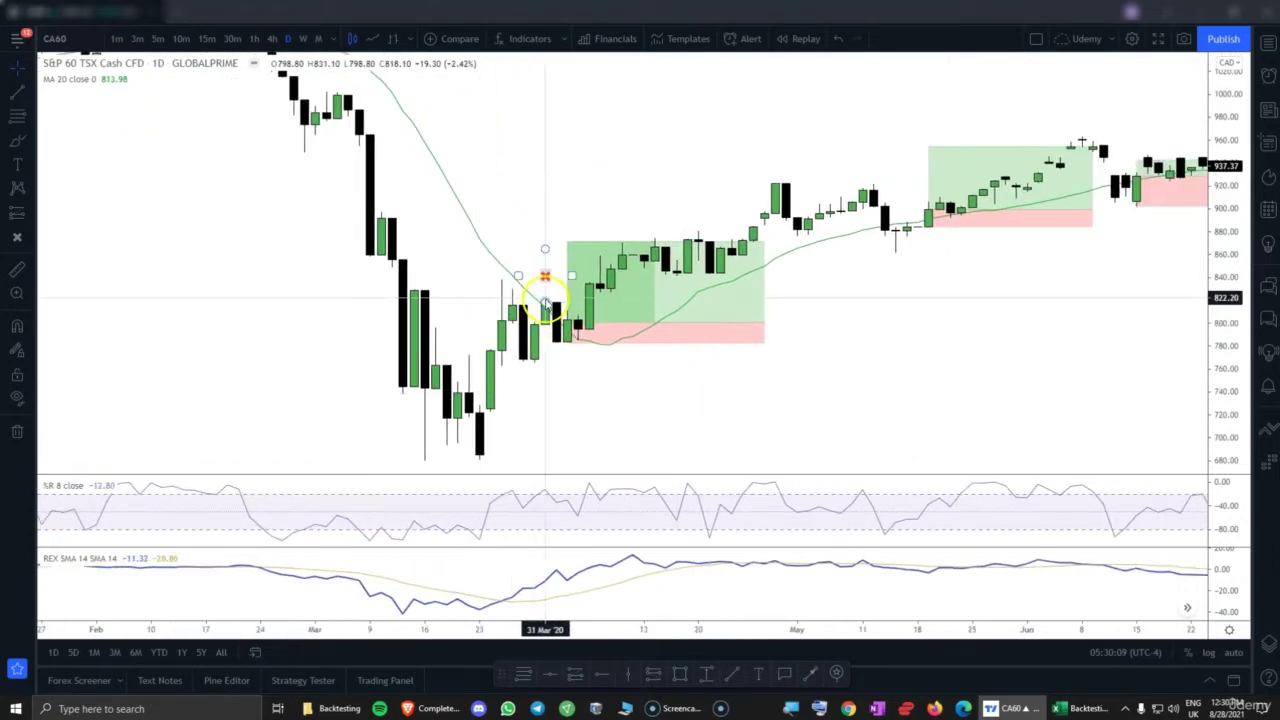
click(546, 275)
click(558, 338)
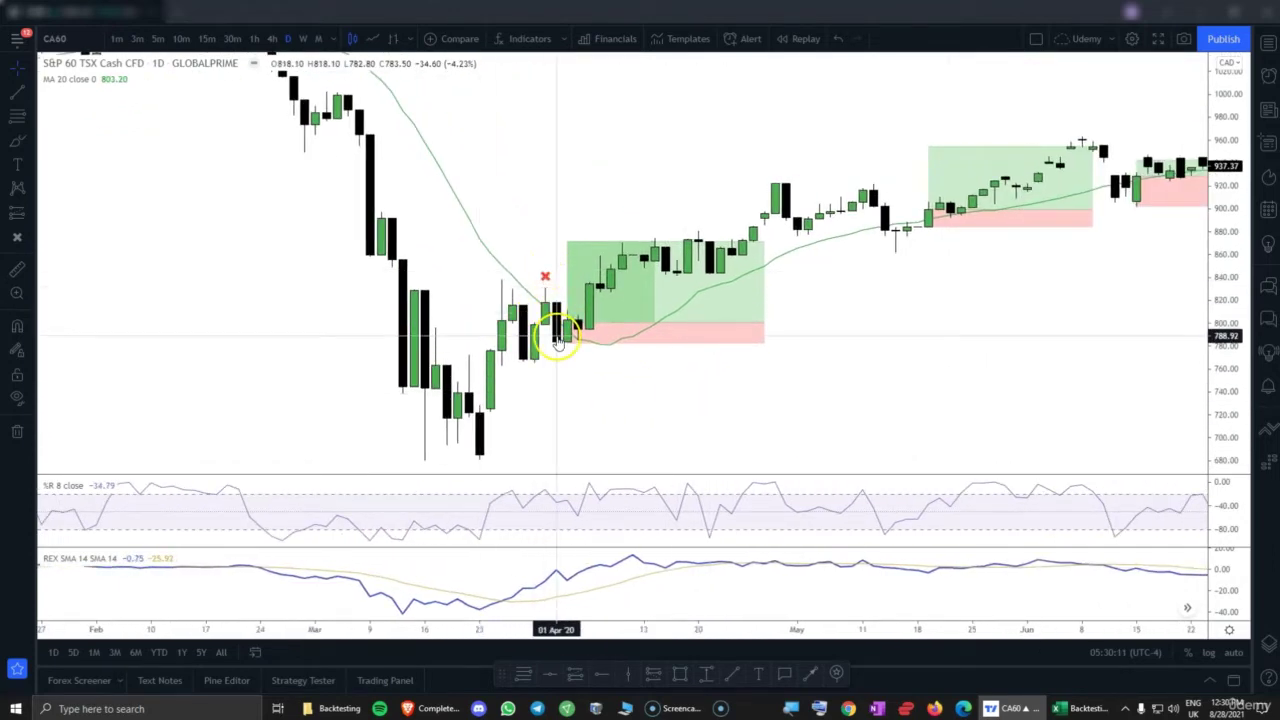
drag(694, 409, 560, 423)
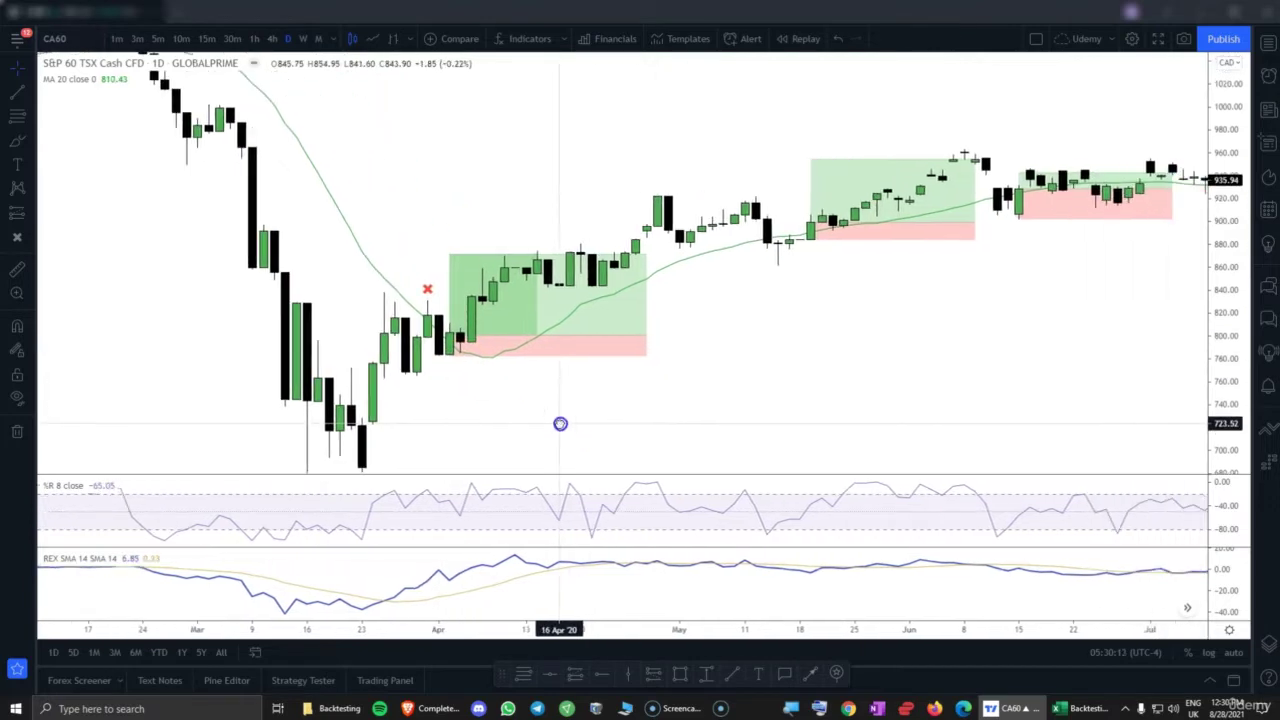
click(447, 337)
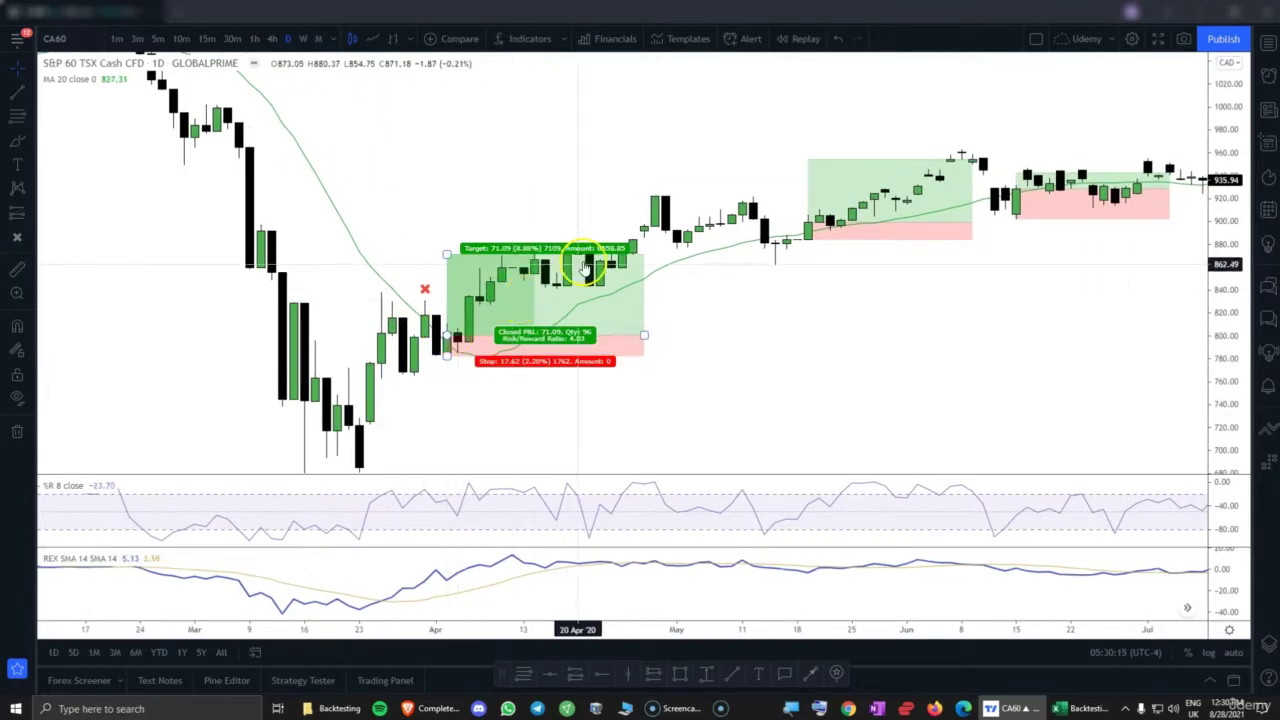
- Review the marked long positions from May to December 2020, checking their entries, targets and stops against the moving average
drag(746, 306, 414, 420)
click(401, 339)
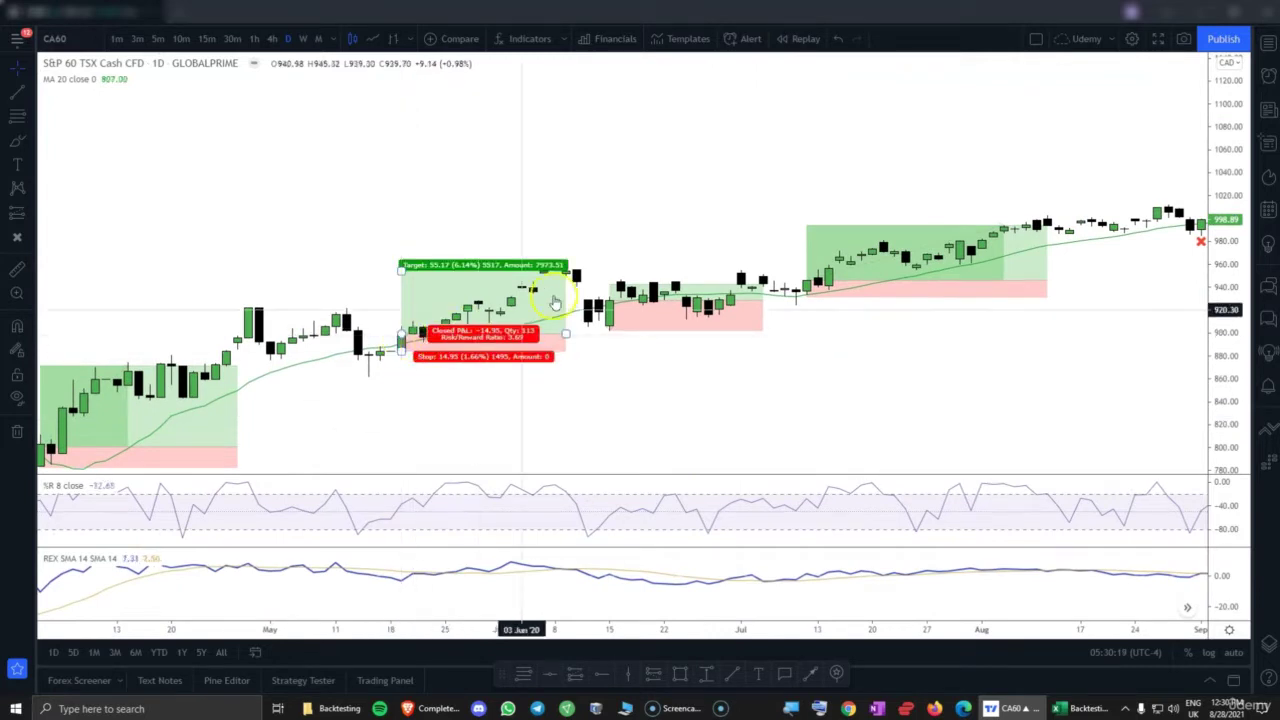
click(617, 307)
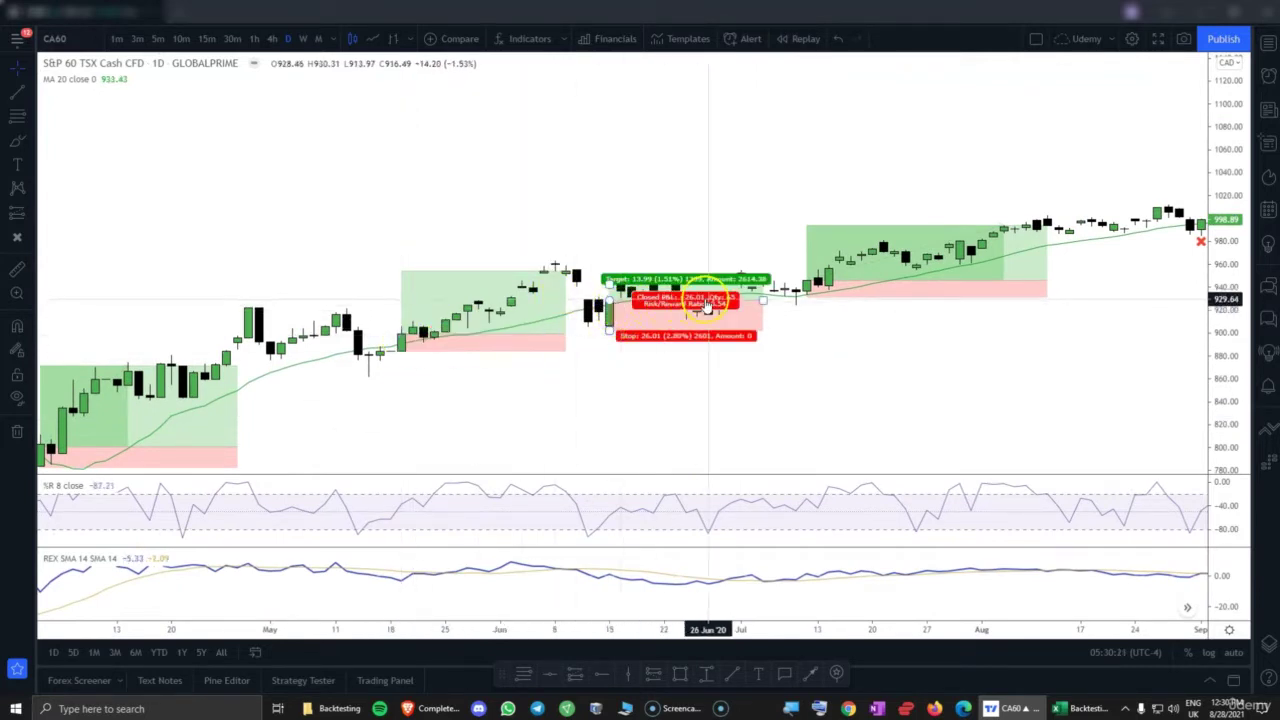
click(829, 331)
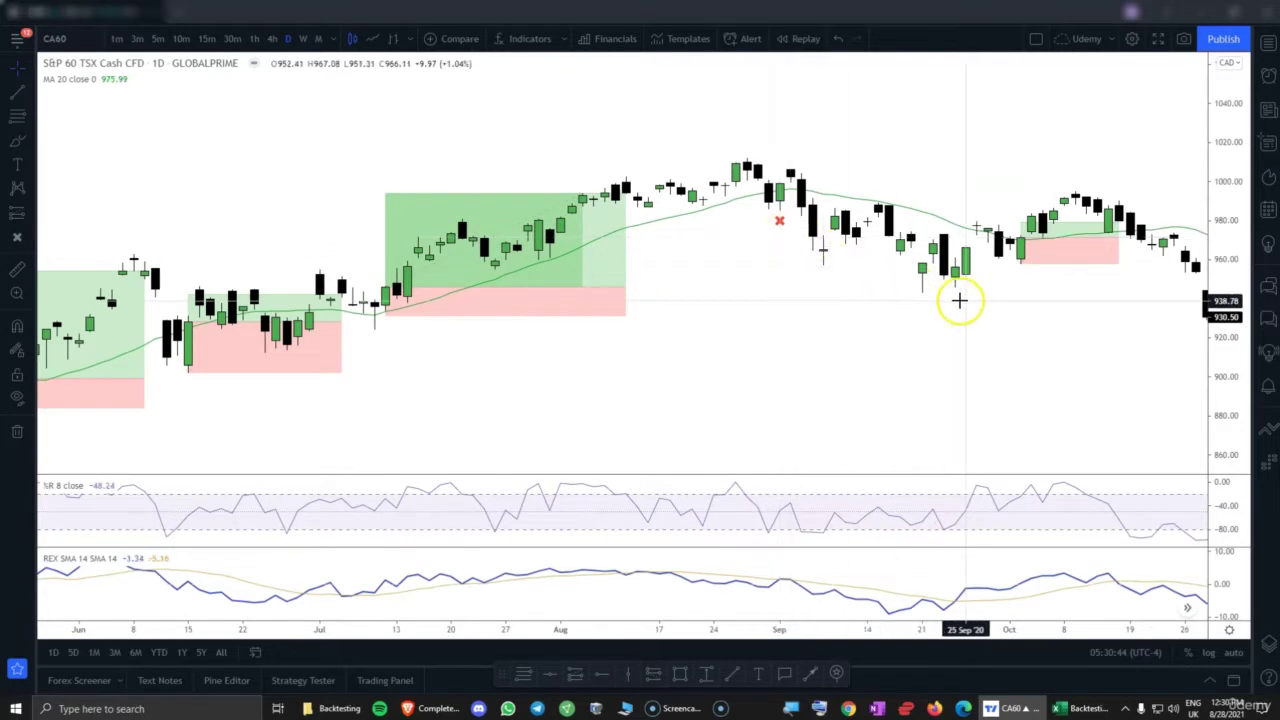
drag(959, 300, 697, 391)
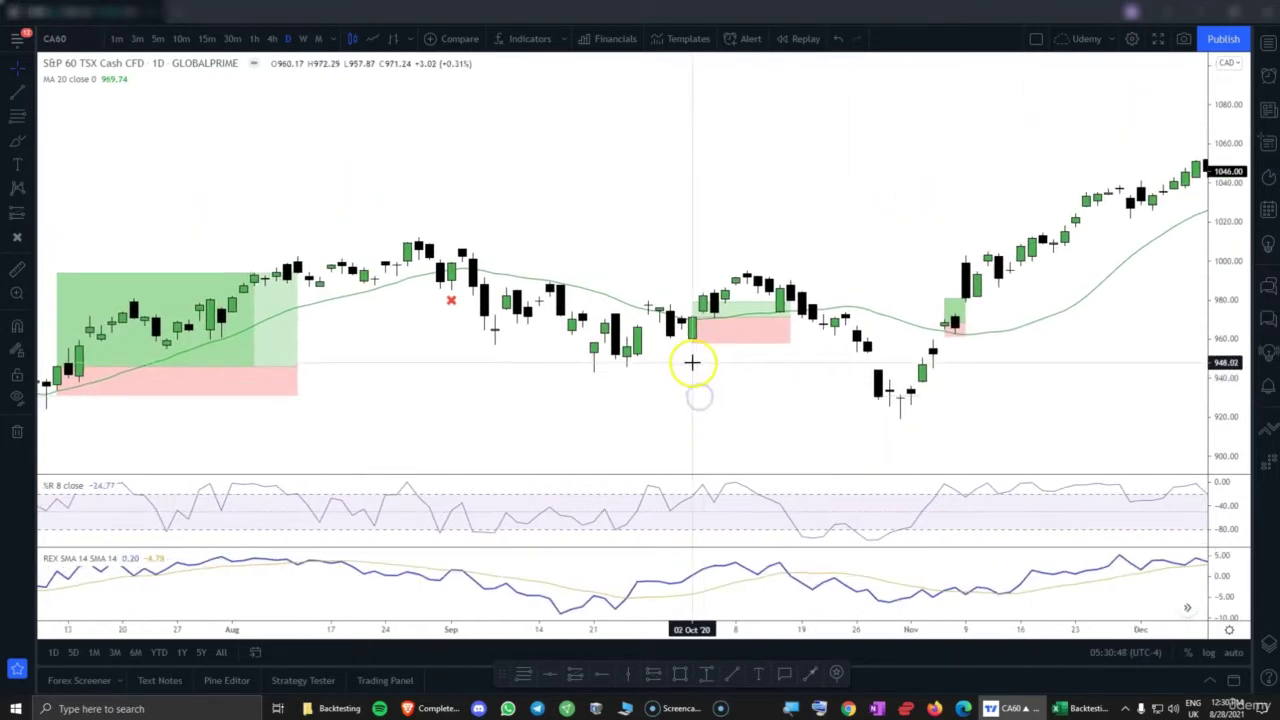
click(703, 330)
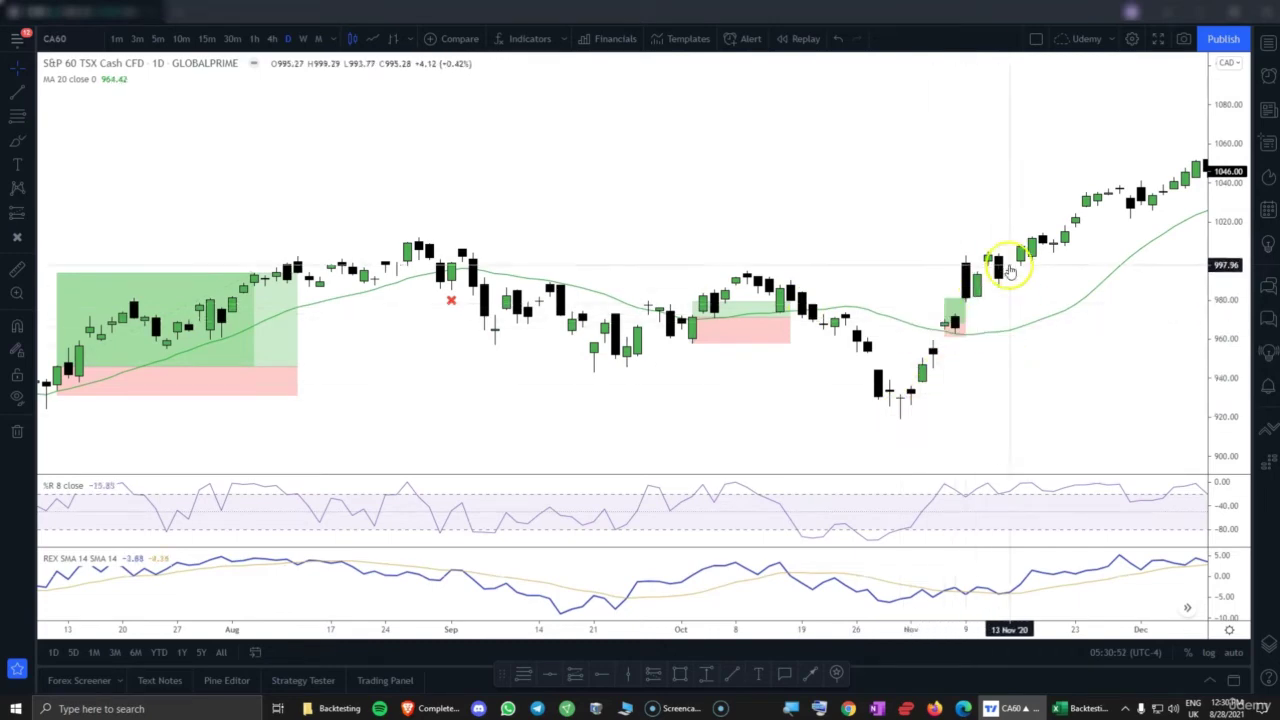
drag(1125, 348, 517, 446)
click(706, 277)
drag(823, 317, 603, 343)
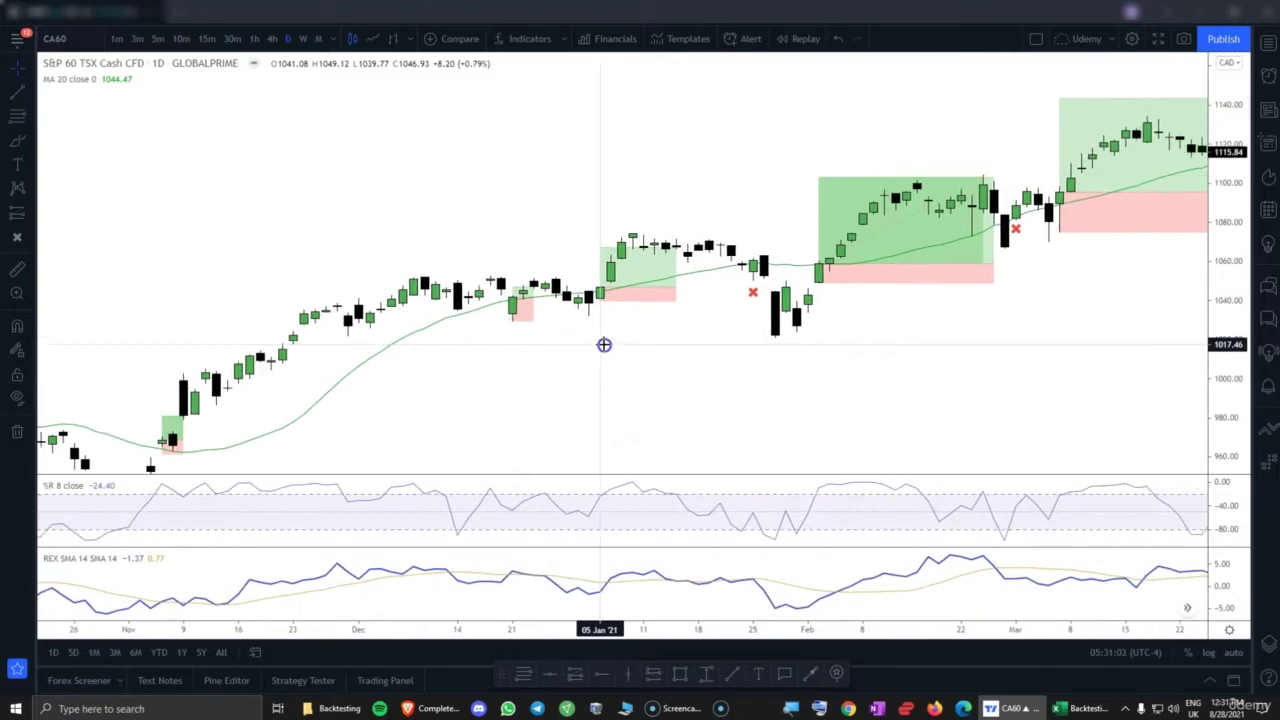
- Review the marked long positions and red-cross signals from January to August 2021
click(617, 305)
click(755, 294)
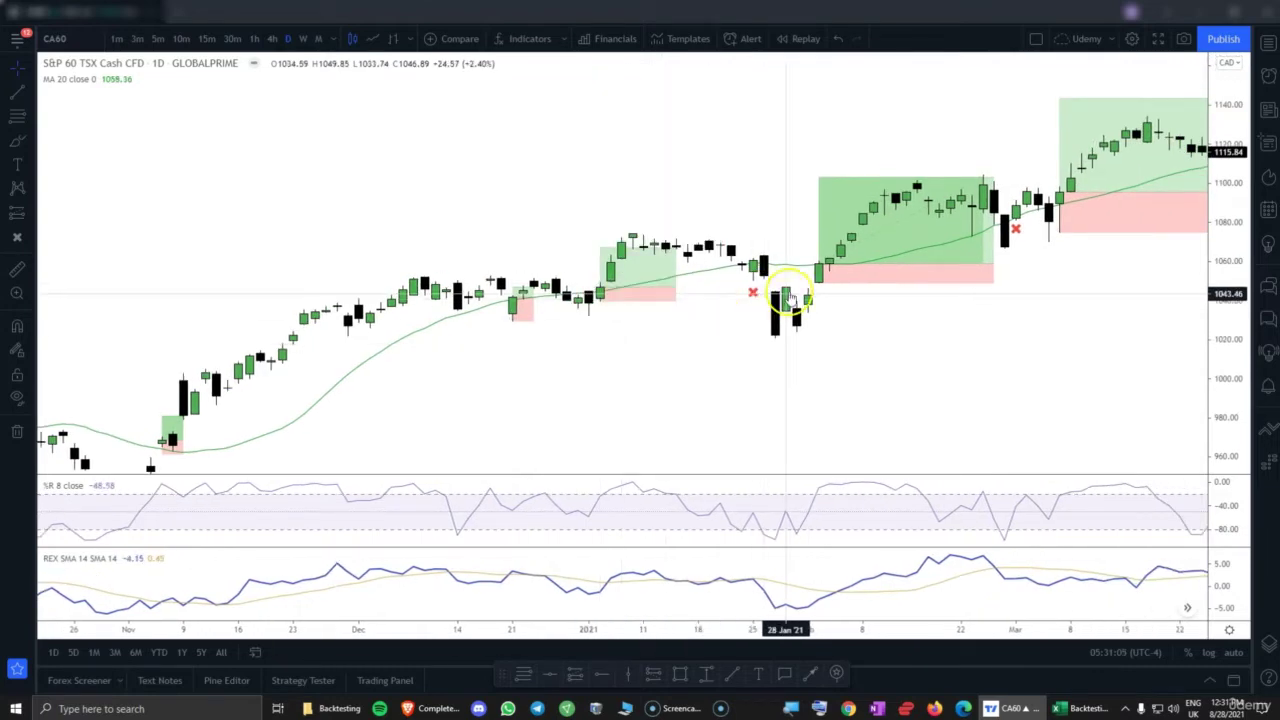
click(823, 283)
drag(951, 337, 660, 320)
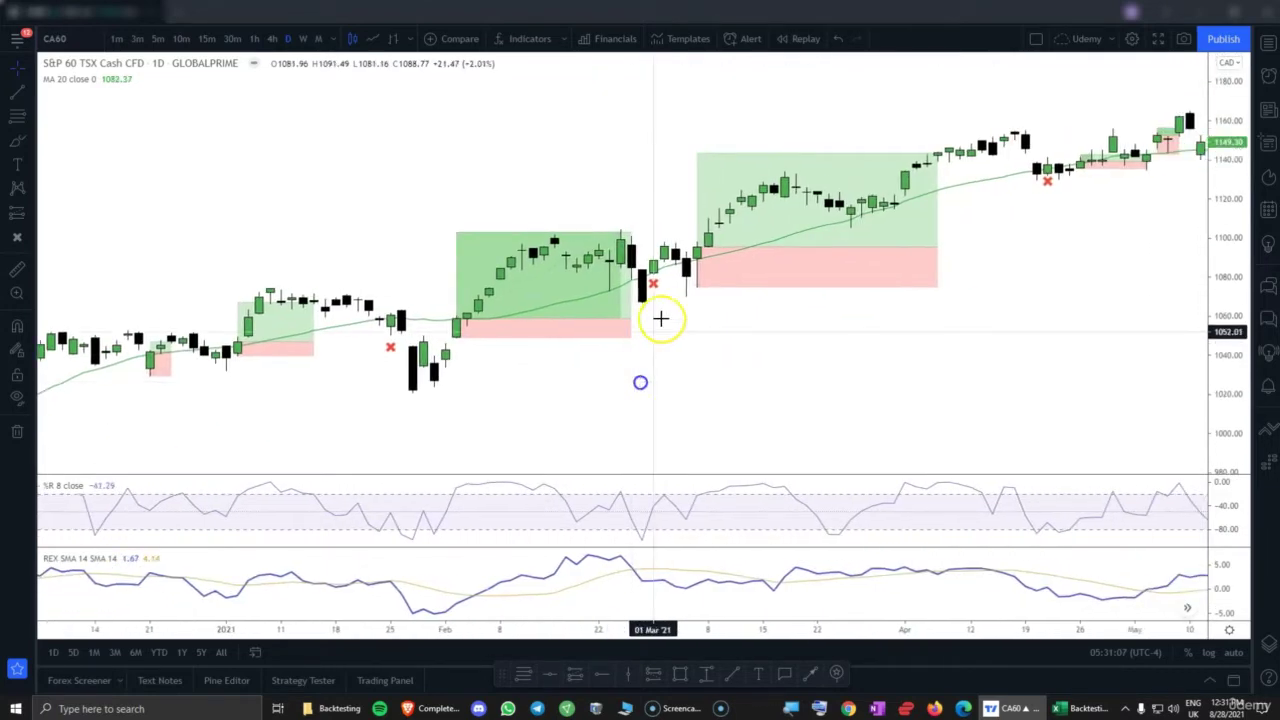
click(755, 267)
drag(1023, 271, 643, 323)
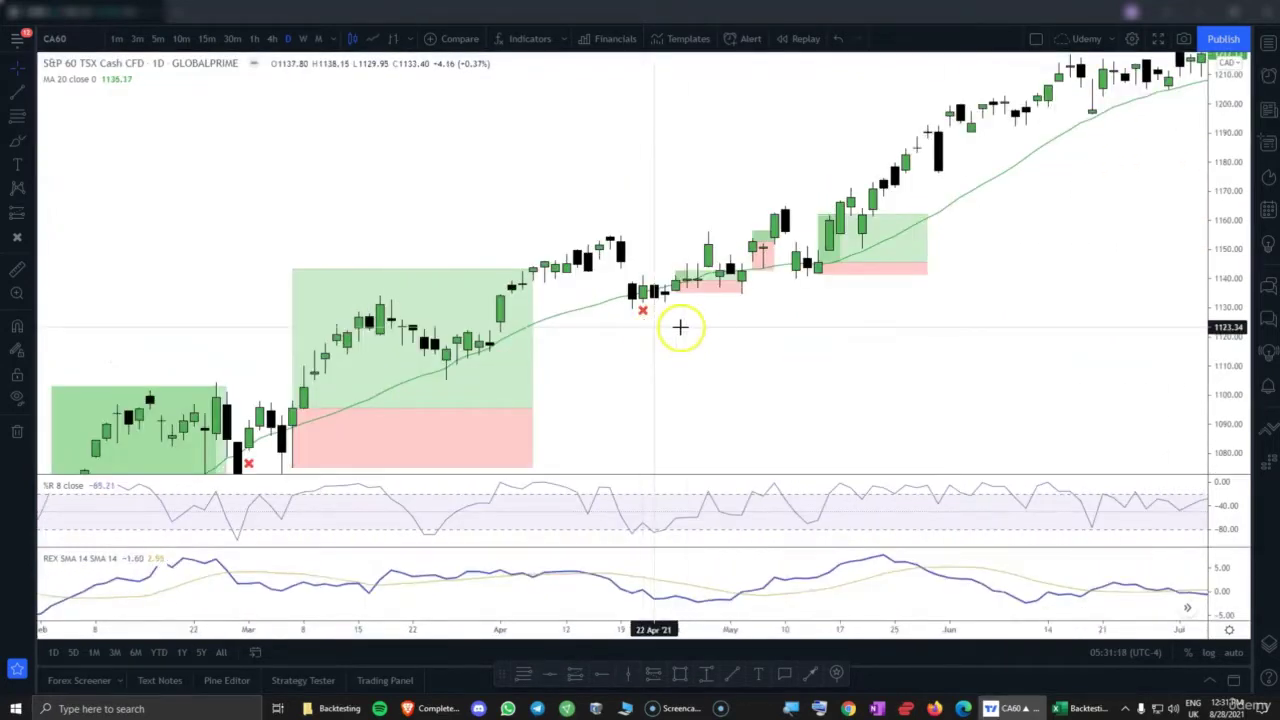
click(671, 314)
click(957, 300)
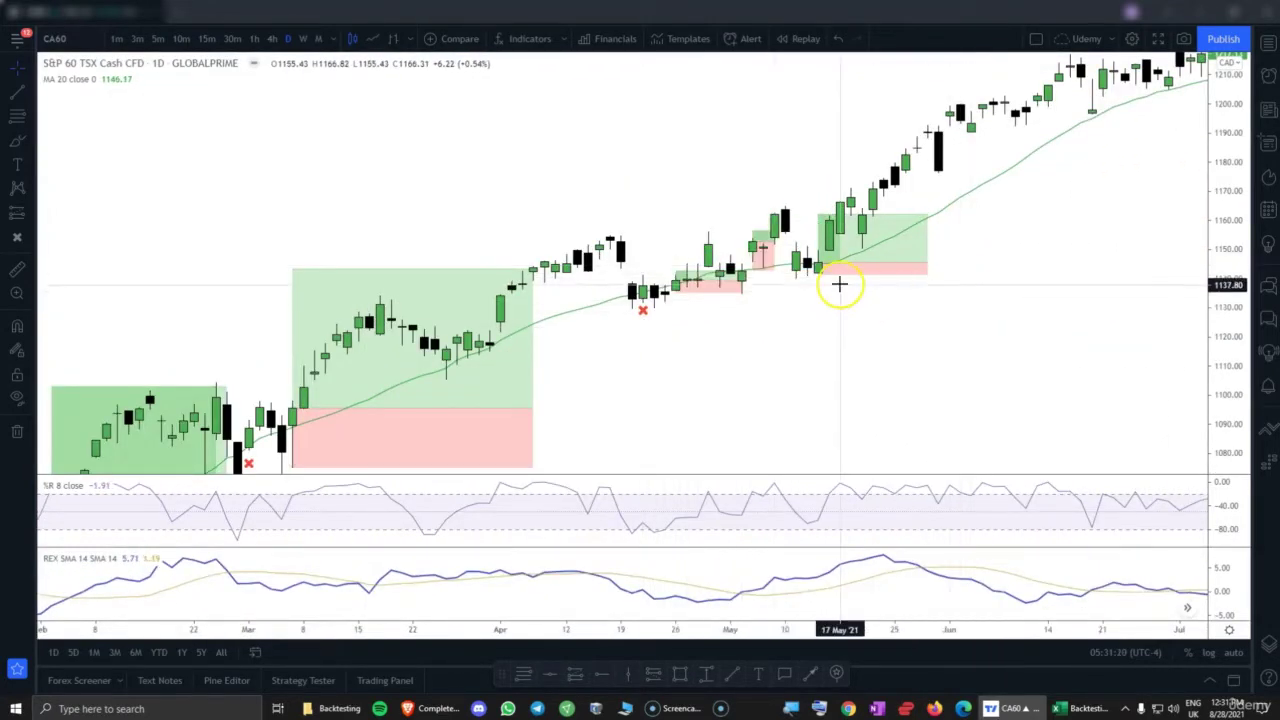
click(763, 261)
click(749, 286)
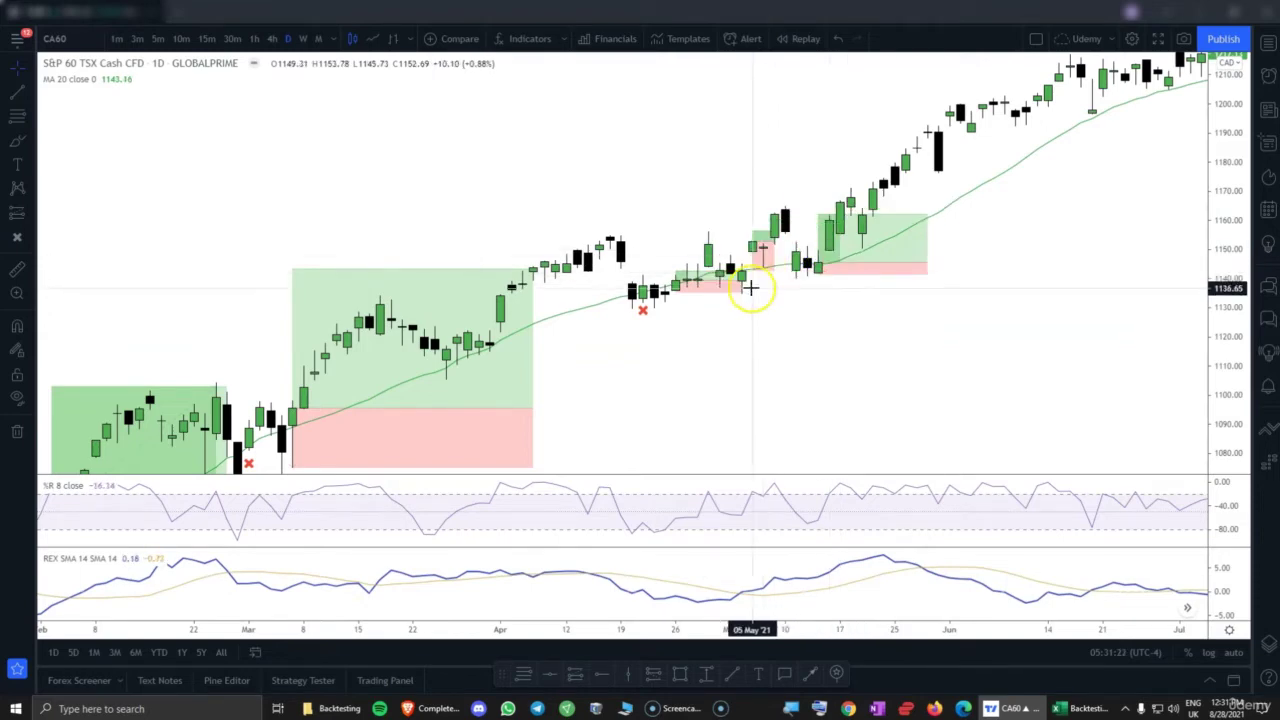
drag(749, 286, 486, 323)
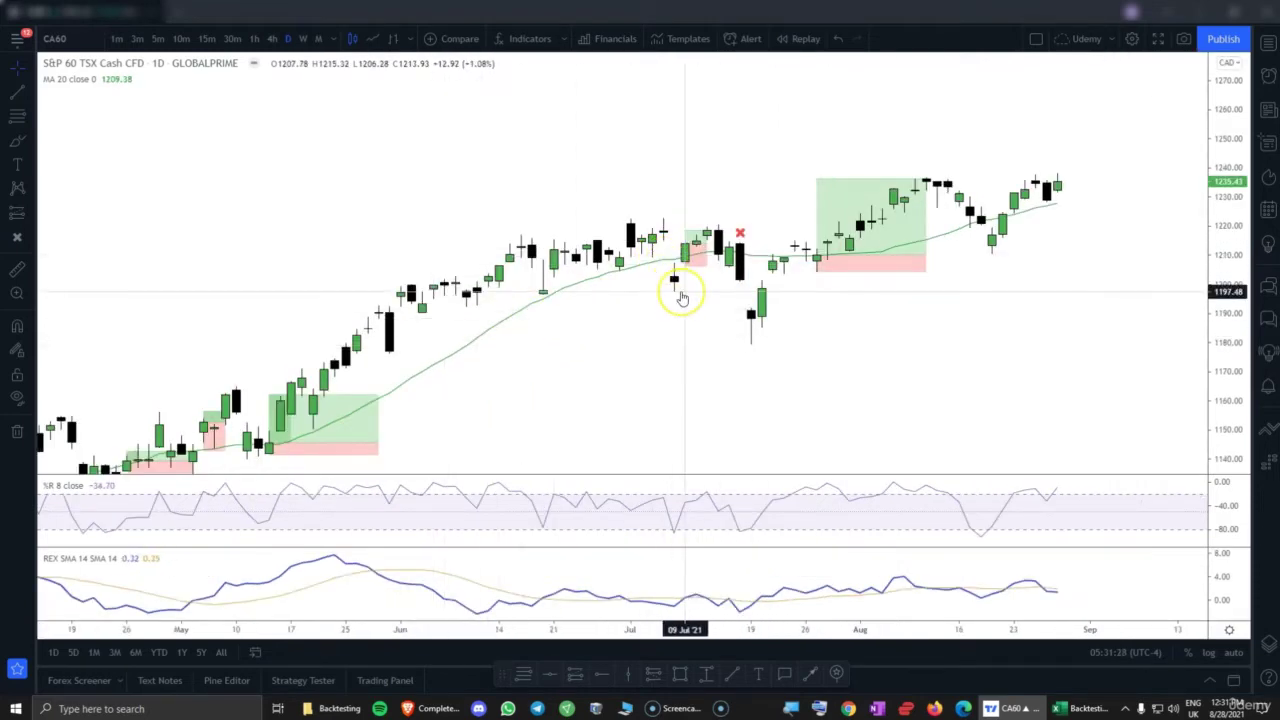
mouse_move(688, 270)
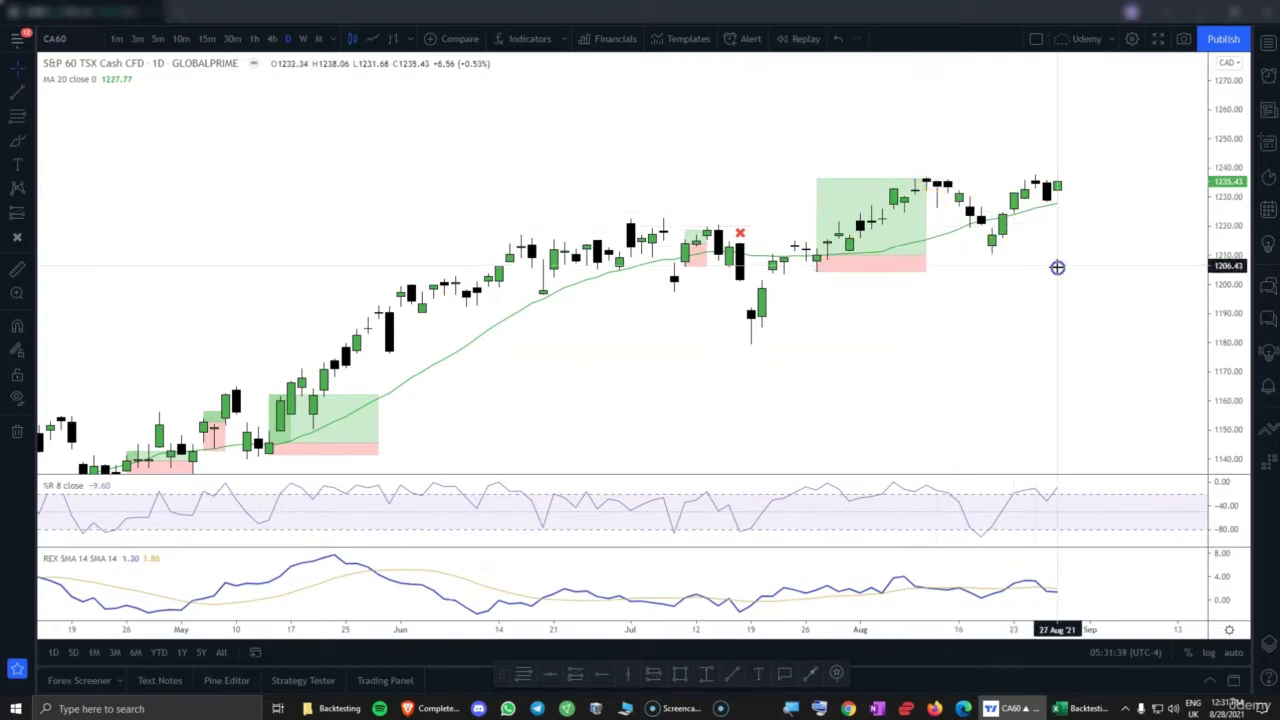
- Return to March and April 2020 and examine the candles and both oscillators around the first long entry
drag(1057, 267, 1077, 306)
drag(849, 400, 950, 333)
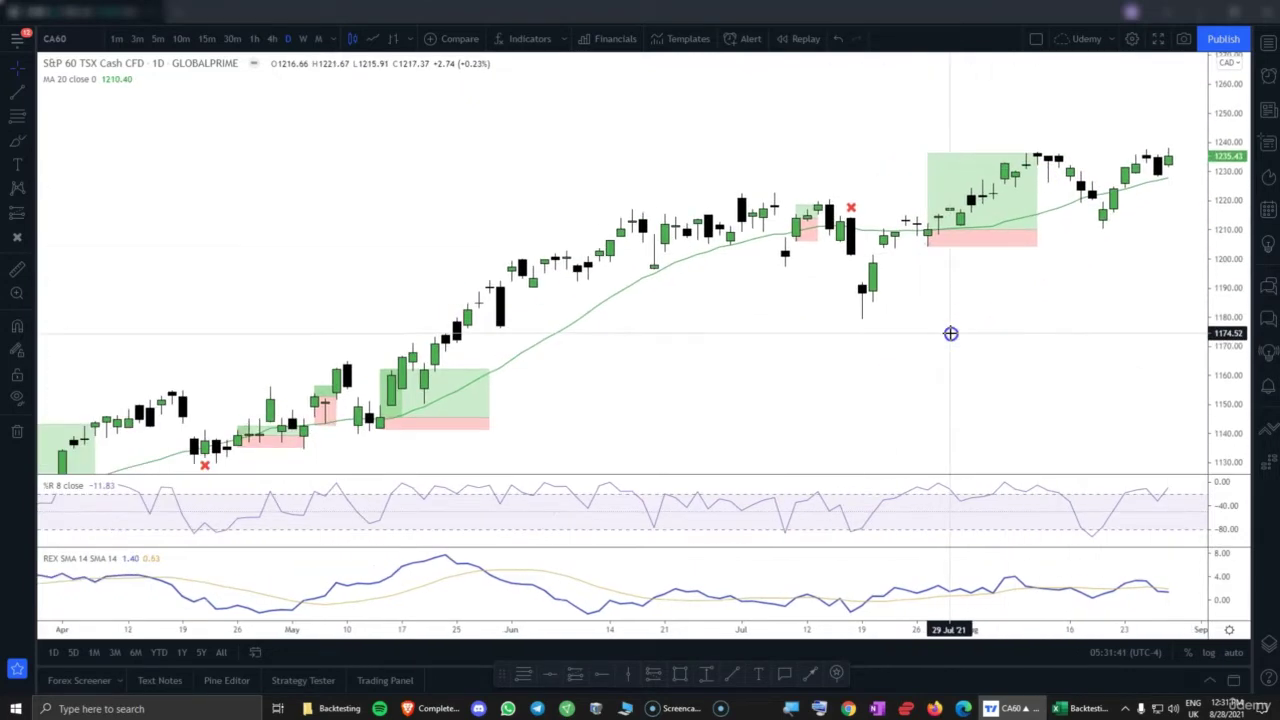
drag(763, 331, 1055, 220)
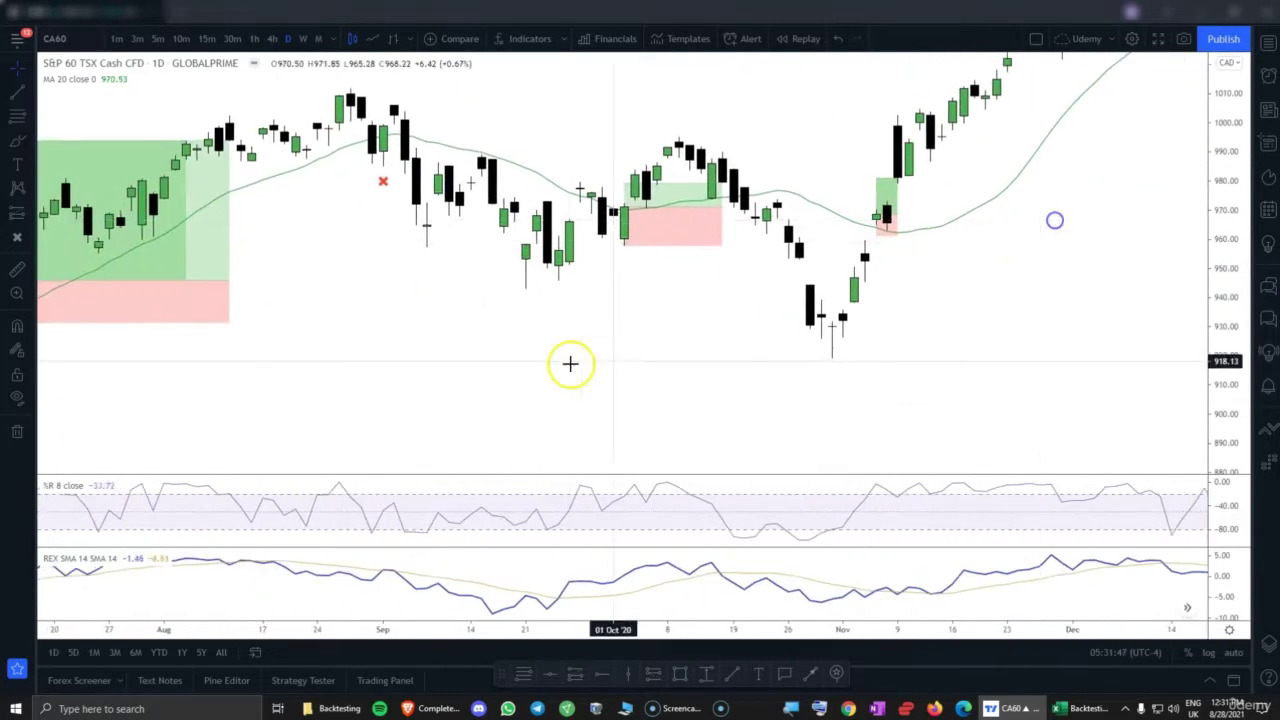
drag(570, 363, 931, 337)
drag(737, 337, 999, 229)
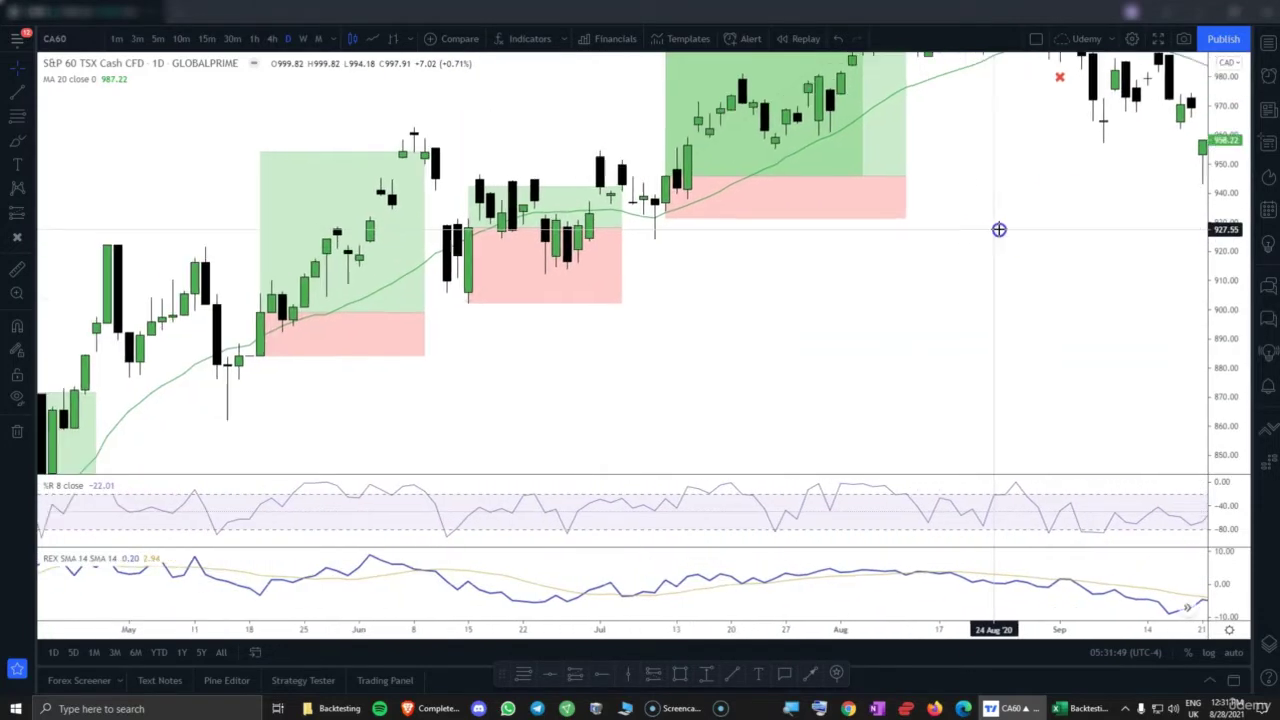
drag(634, 386, 911, 283)
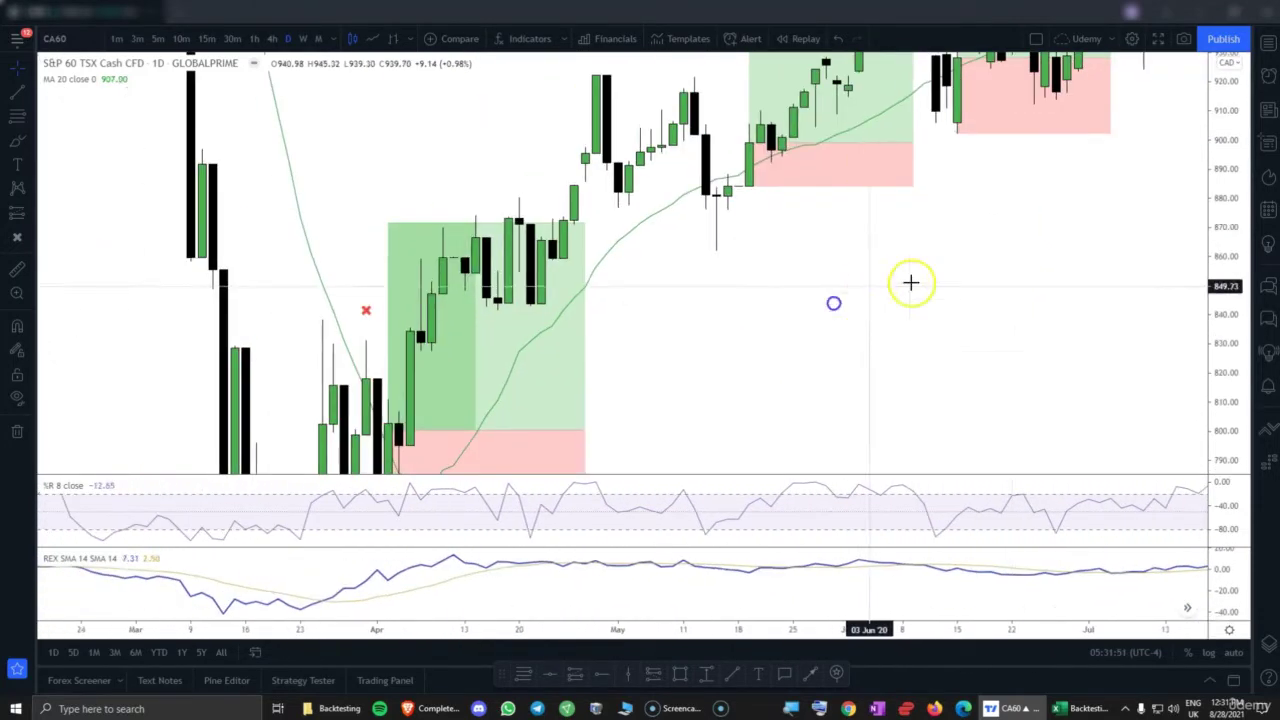
drag(1214, 177, 1180, 345)
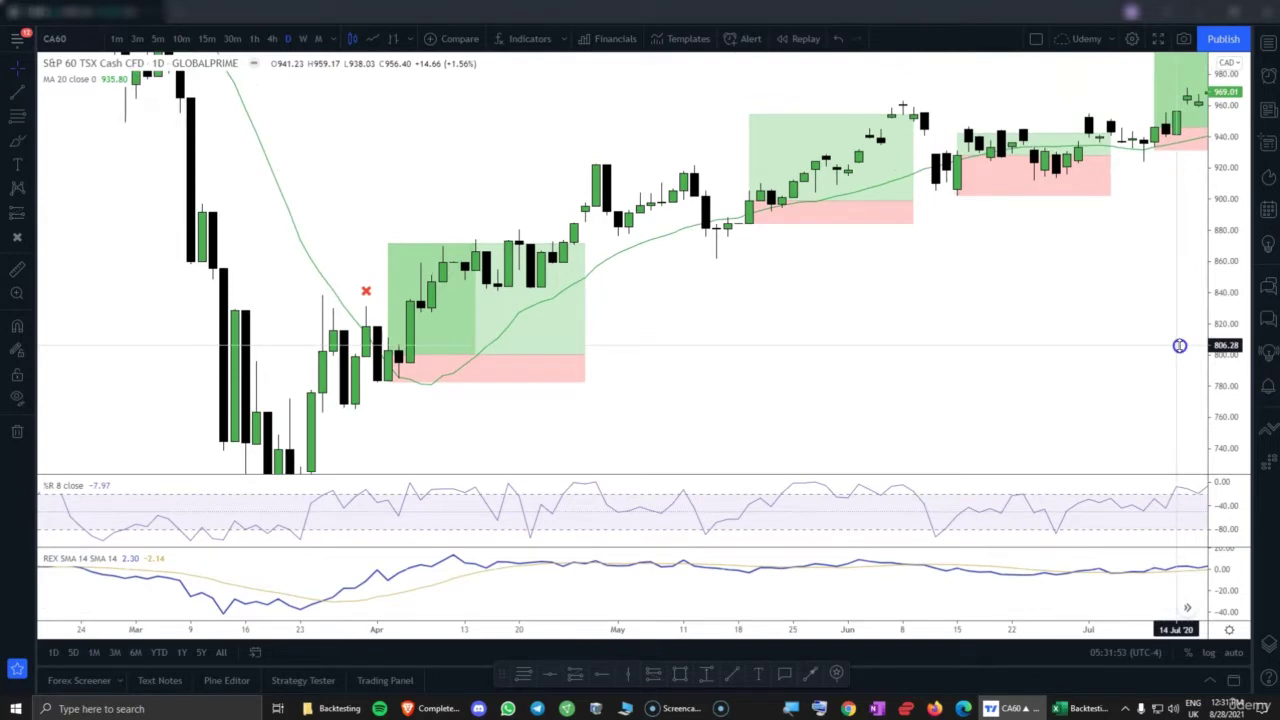
drag(1030, 324, 894, 323)
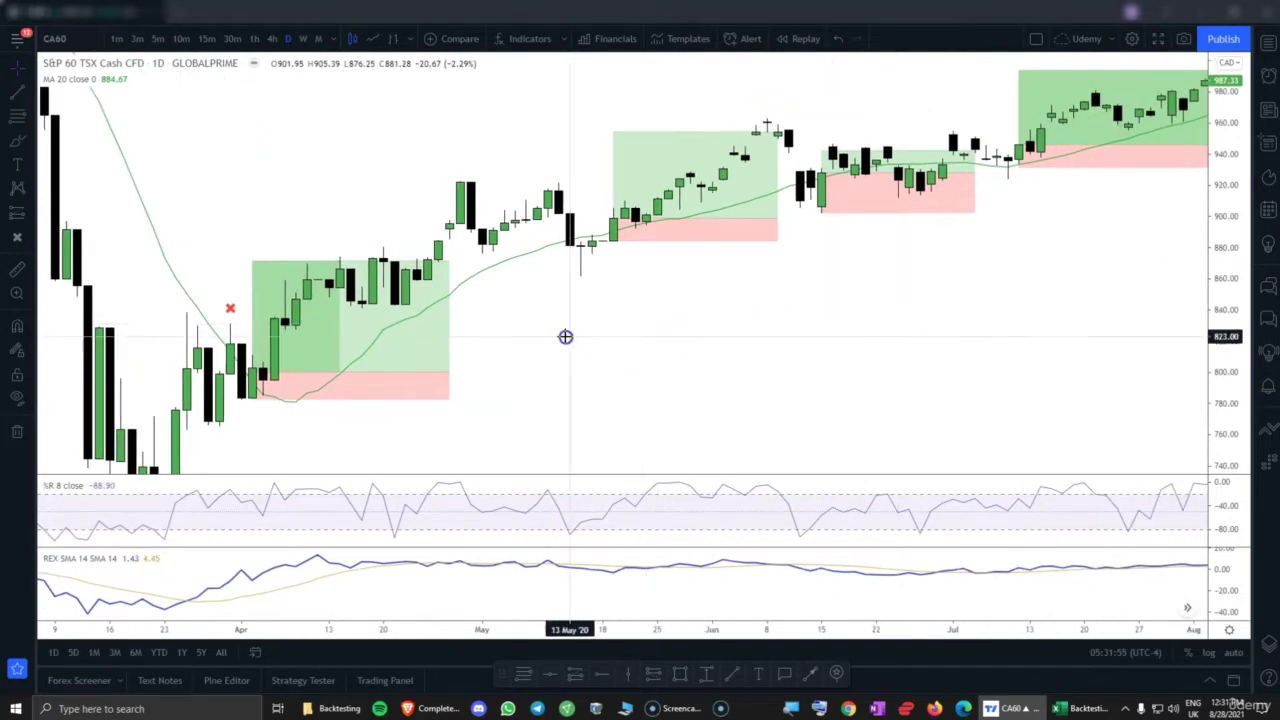
drag(565, 337, 794, 305)
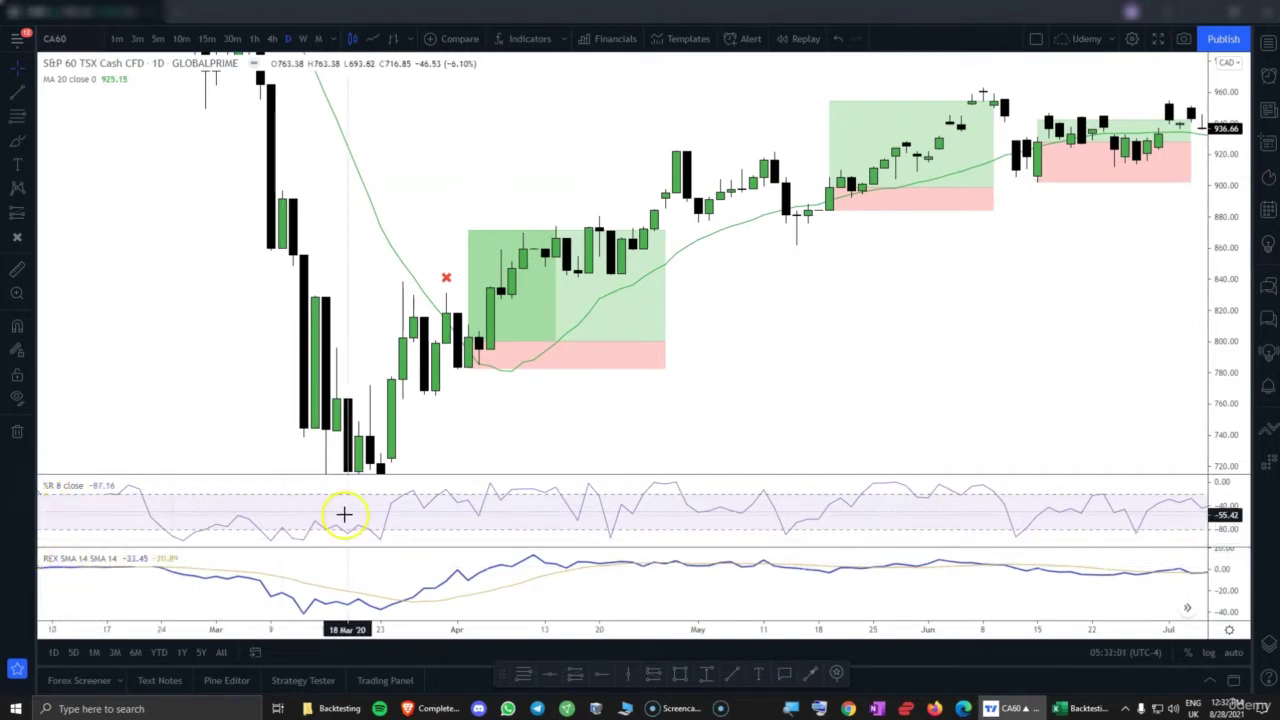
click(733, 381)
click(463, 420)
click(471, 404)
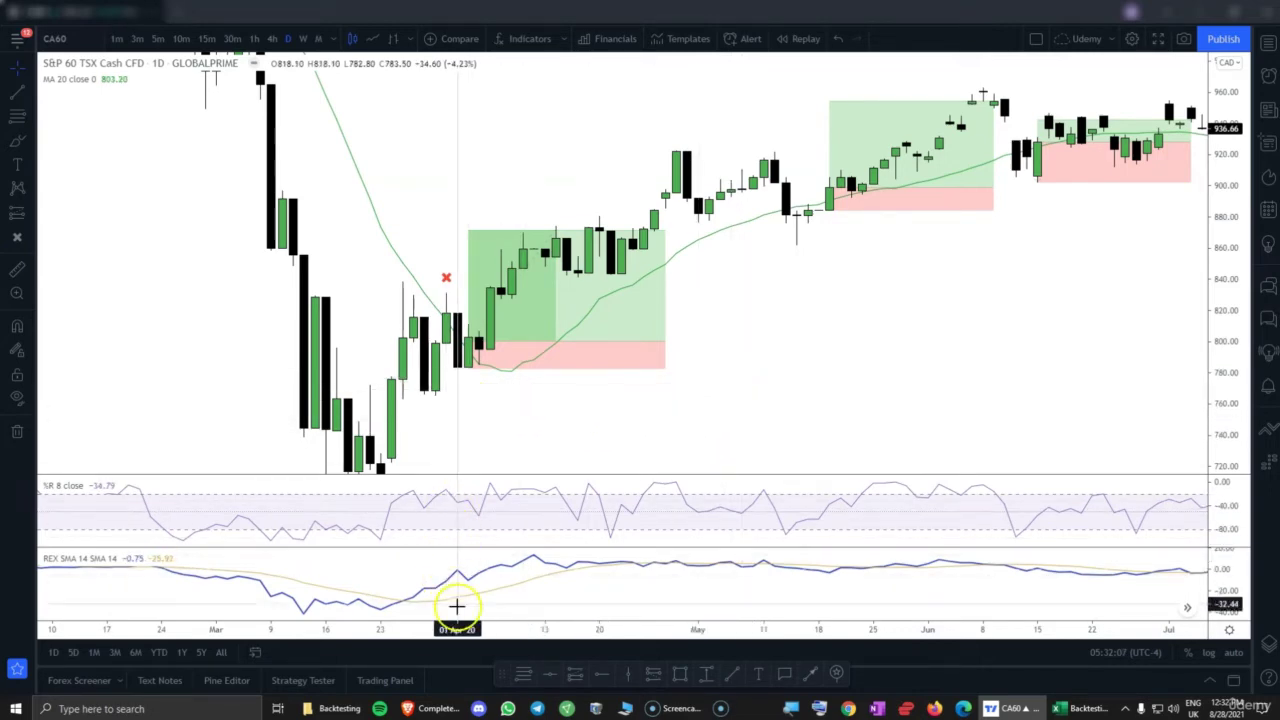
click(470, 368)
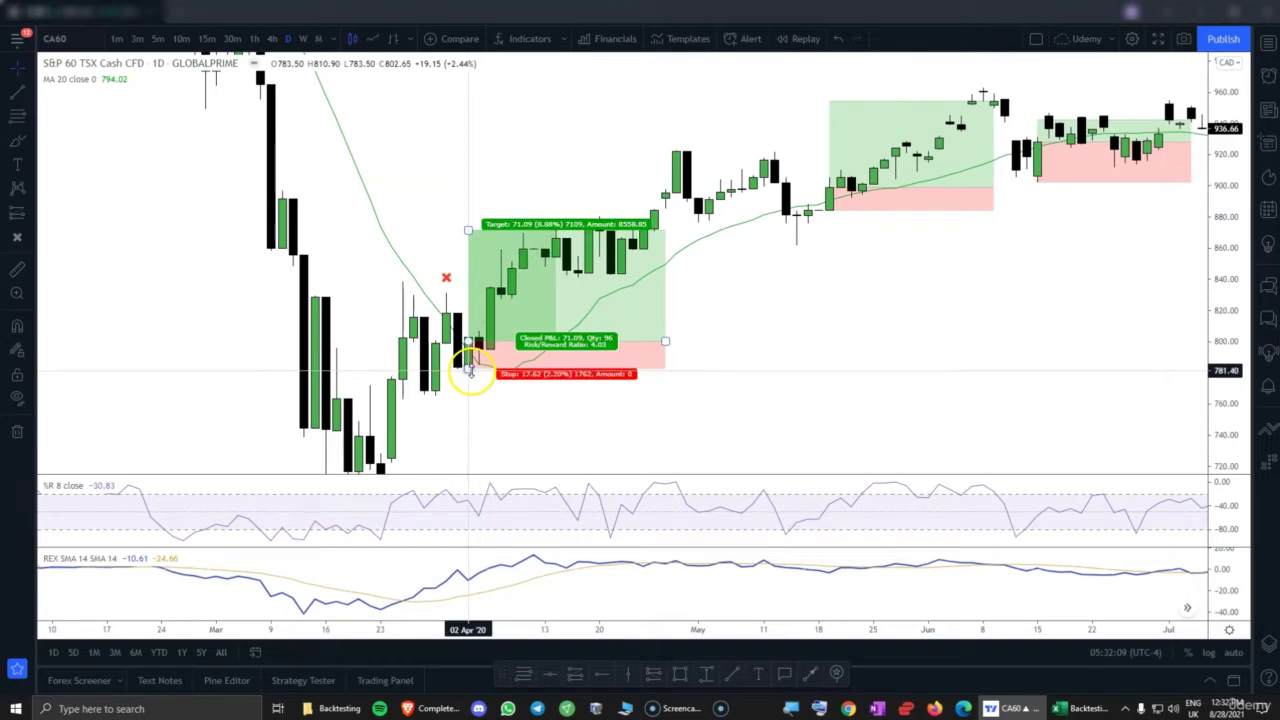
click(523, 420)
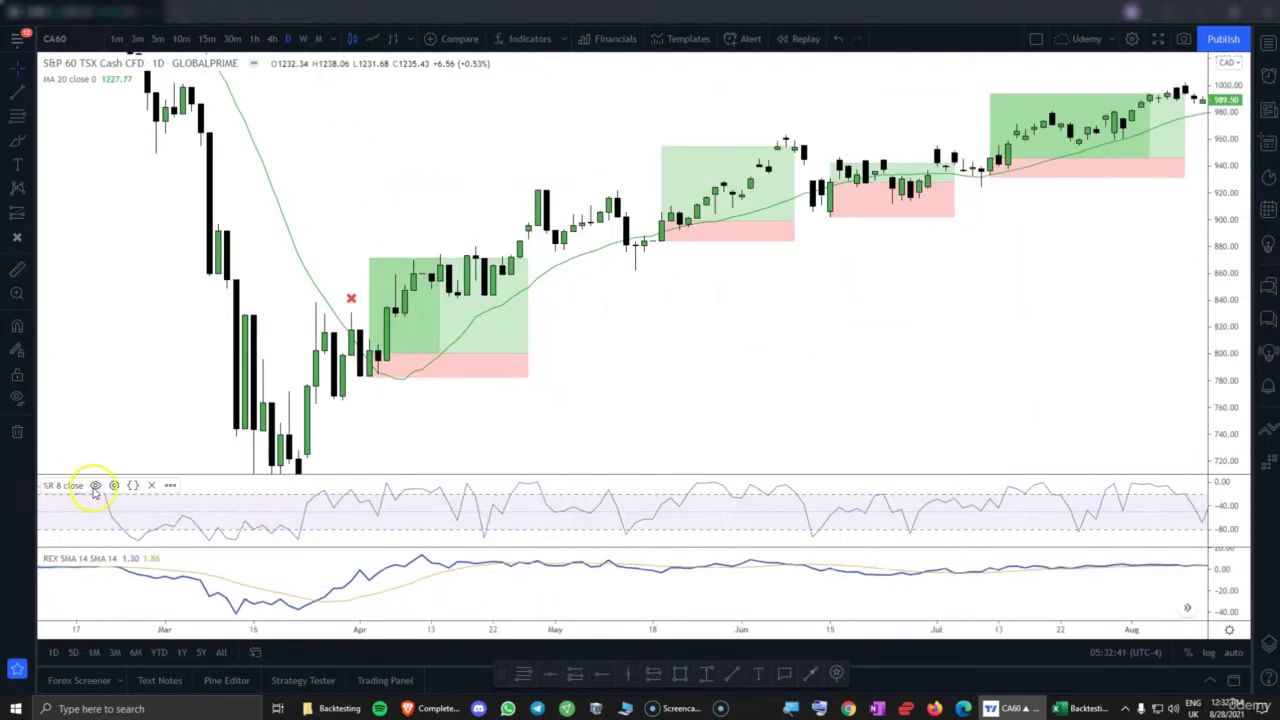
- Remove the Williams %R indicator from the chart and re-examine the April 2020 long position
click(151, 486)
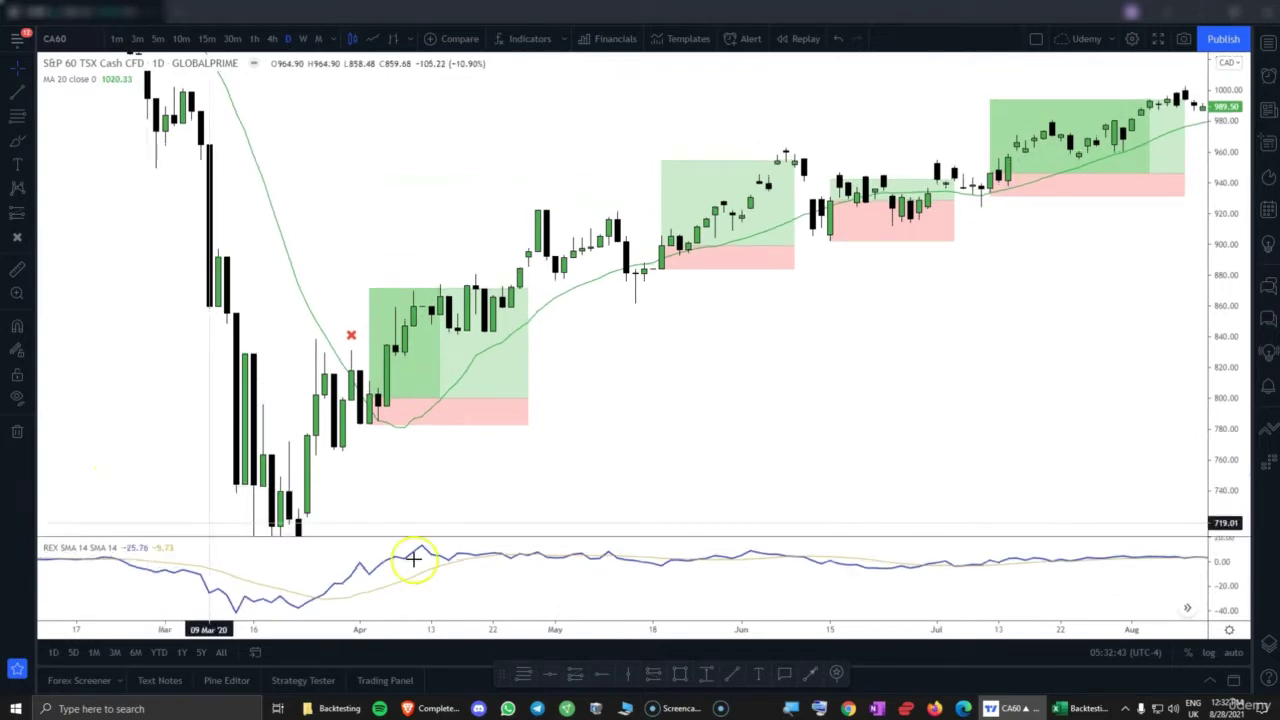
drag(706, 483, 866, 459)
scroll(865, 459, down, 1)
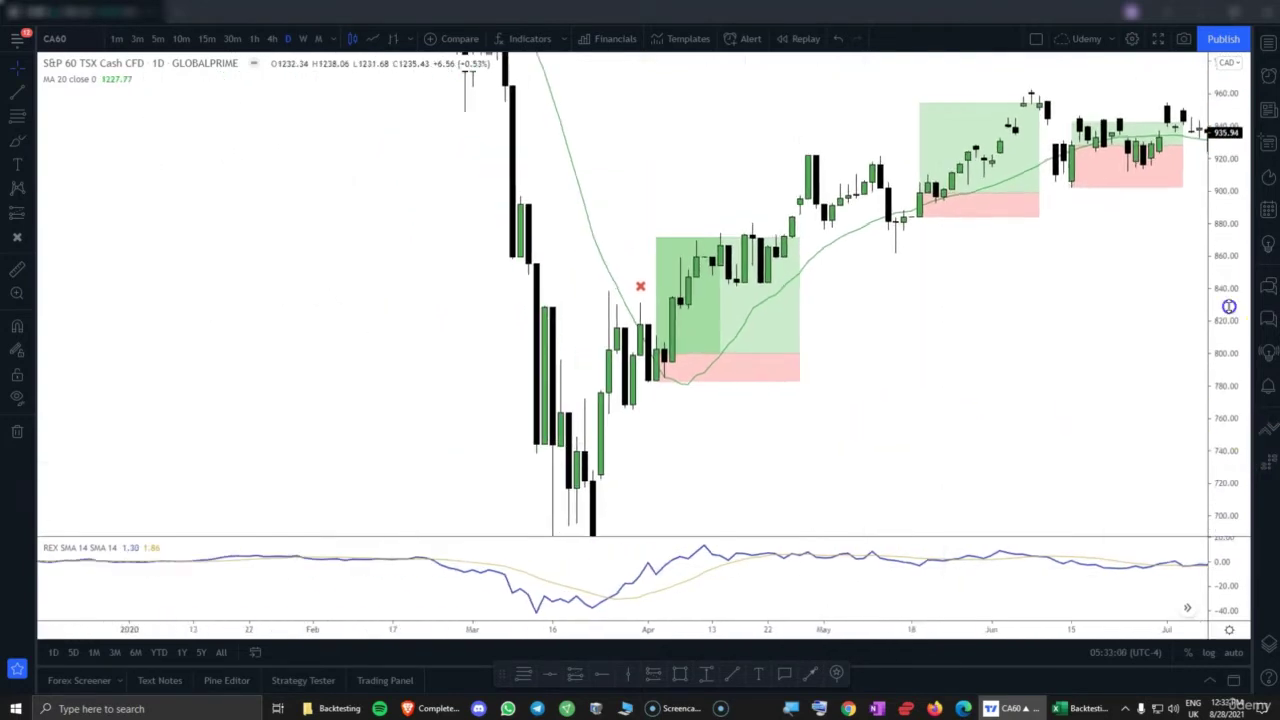
drag(1223, 301, 1223, 320)
click(762, 347)
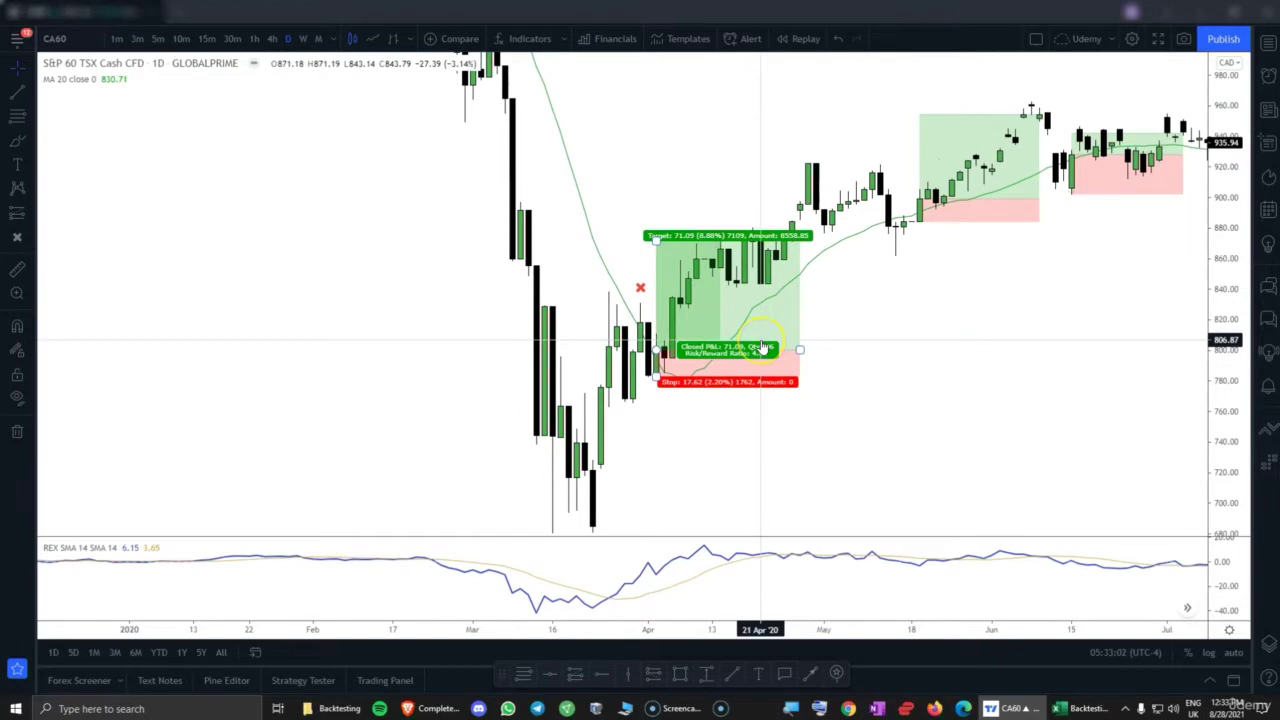
click(1074, 414)
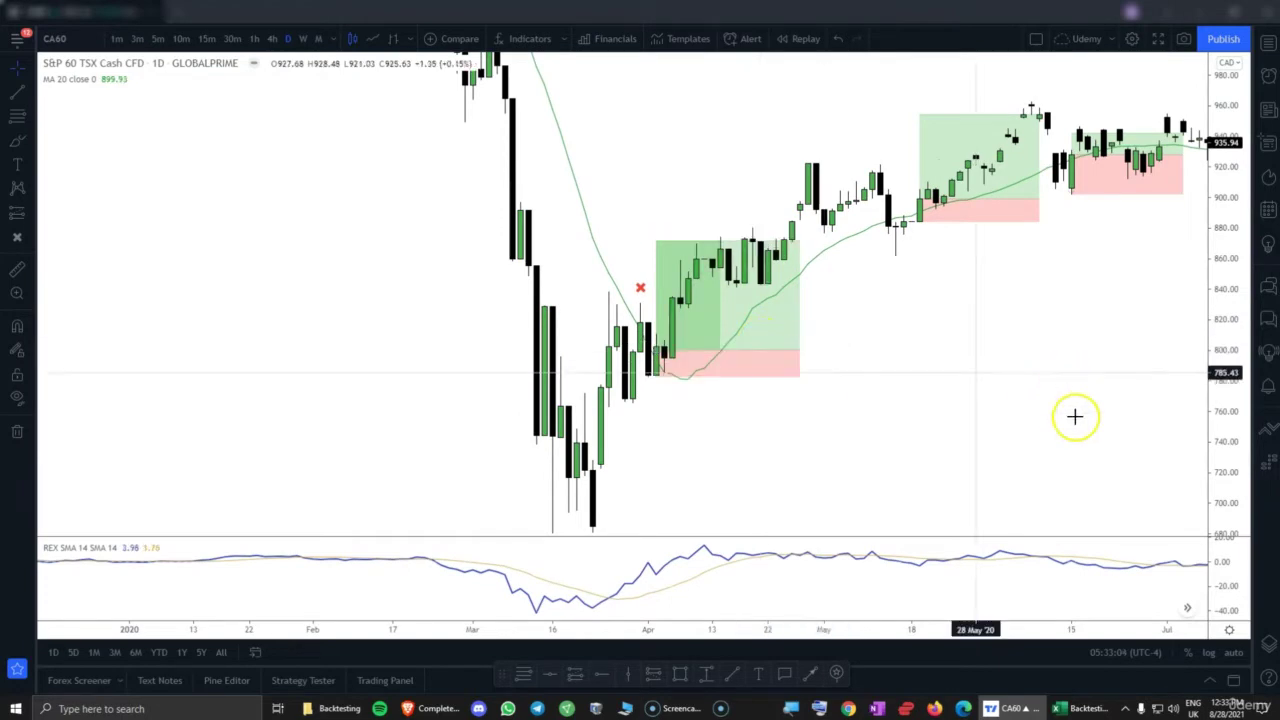
- Switch to the Backtesting workbook in Excel and place a copy of Sheet1 at the end of the workbook
click(1083, 708)
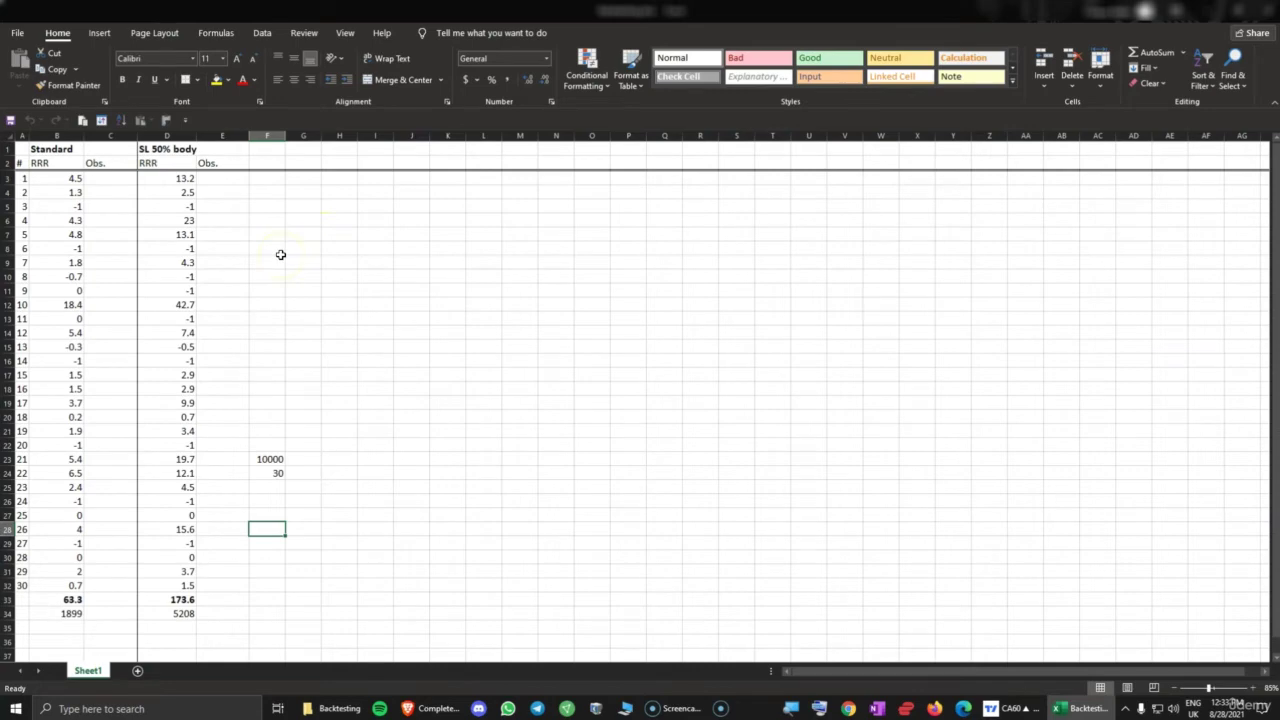
right_click(86, 672)
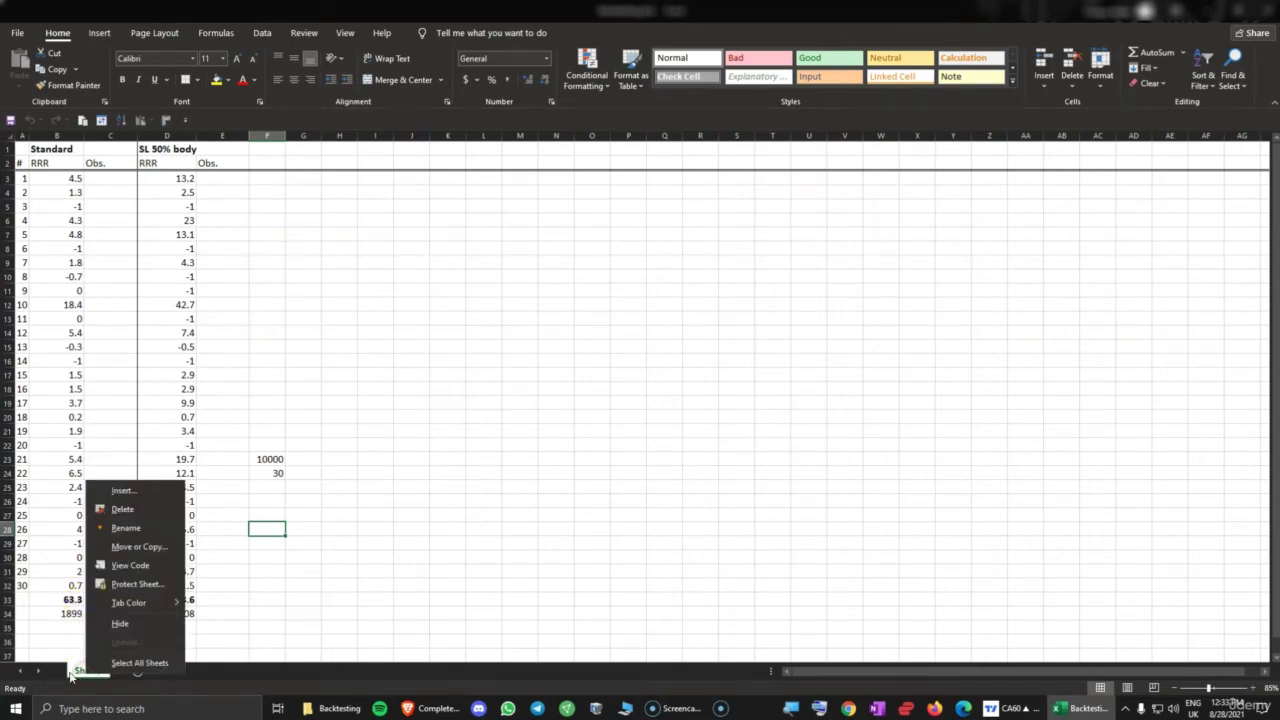
click(118, 548)
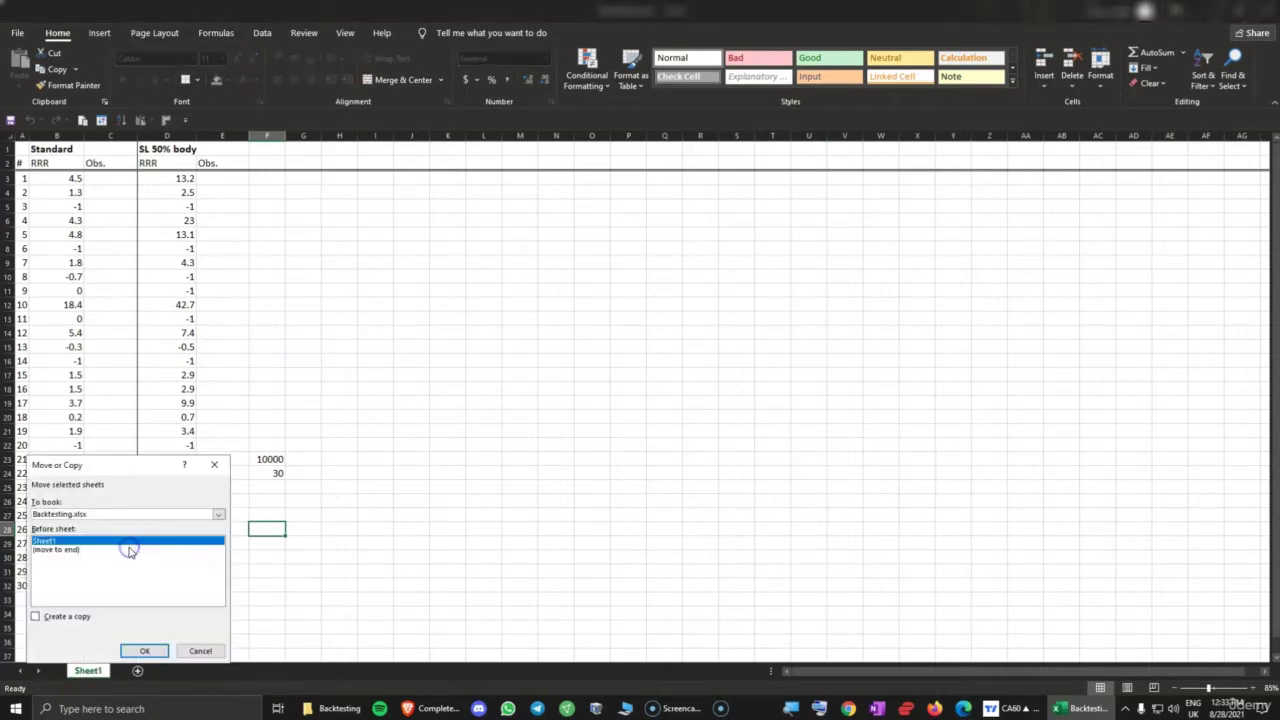
click(62, 549)
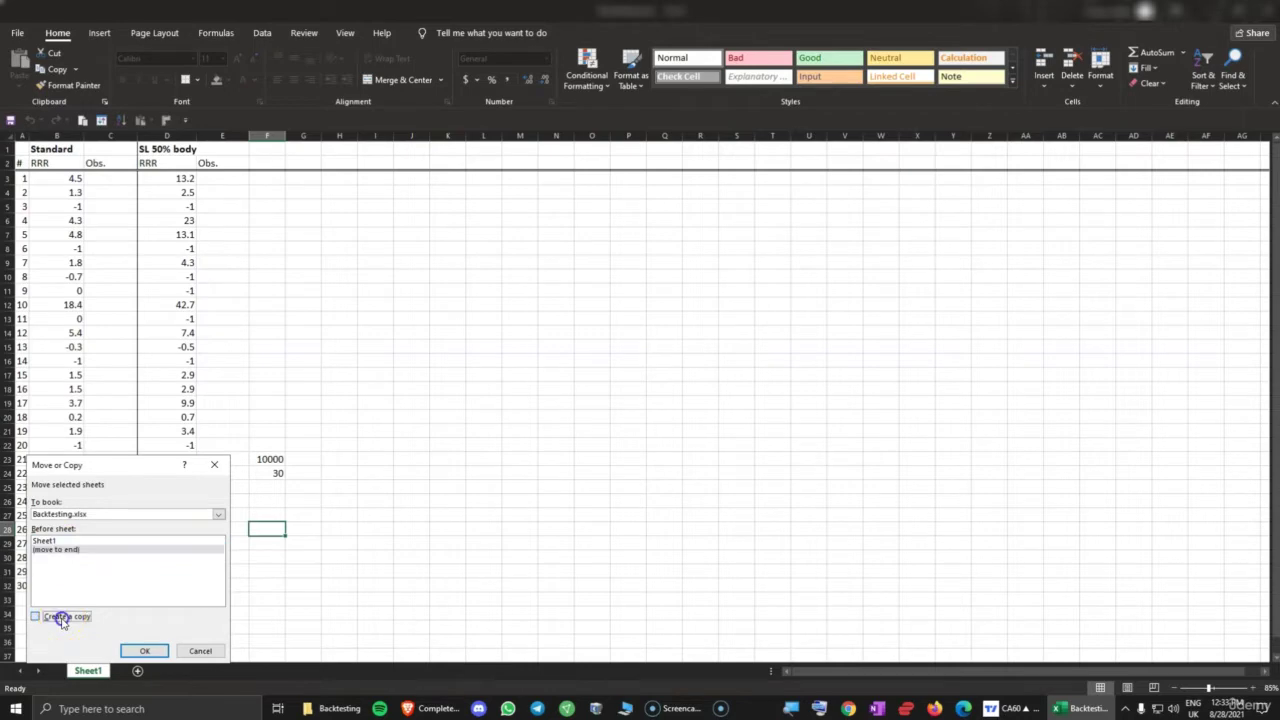
click(145, 652)
double_click(136, 672)
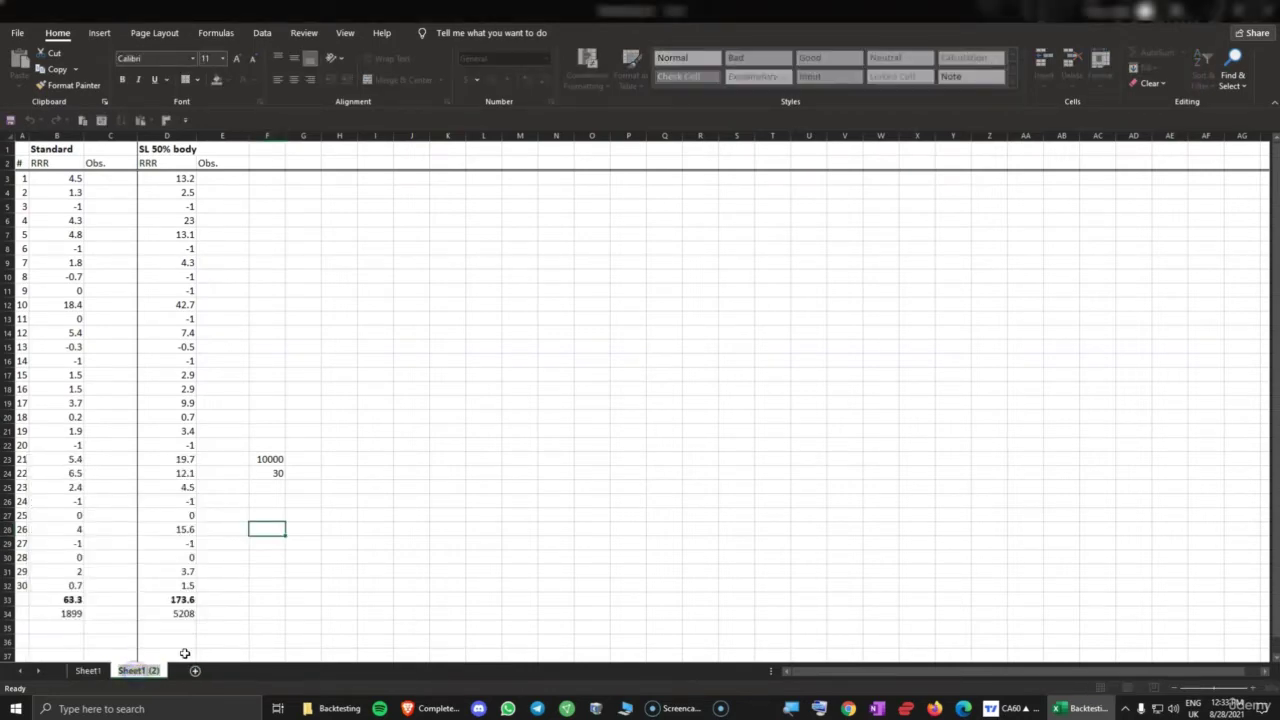
click(253, 641)
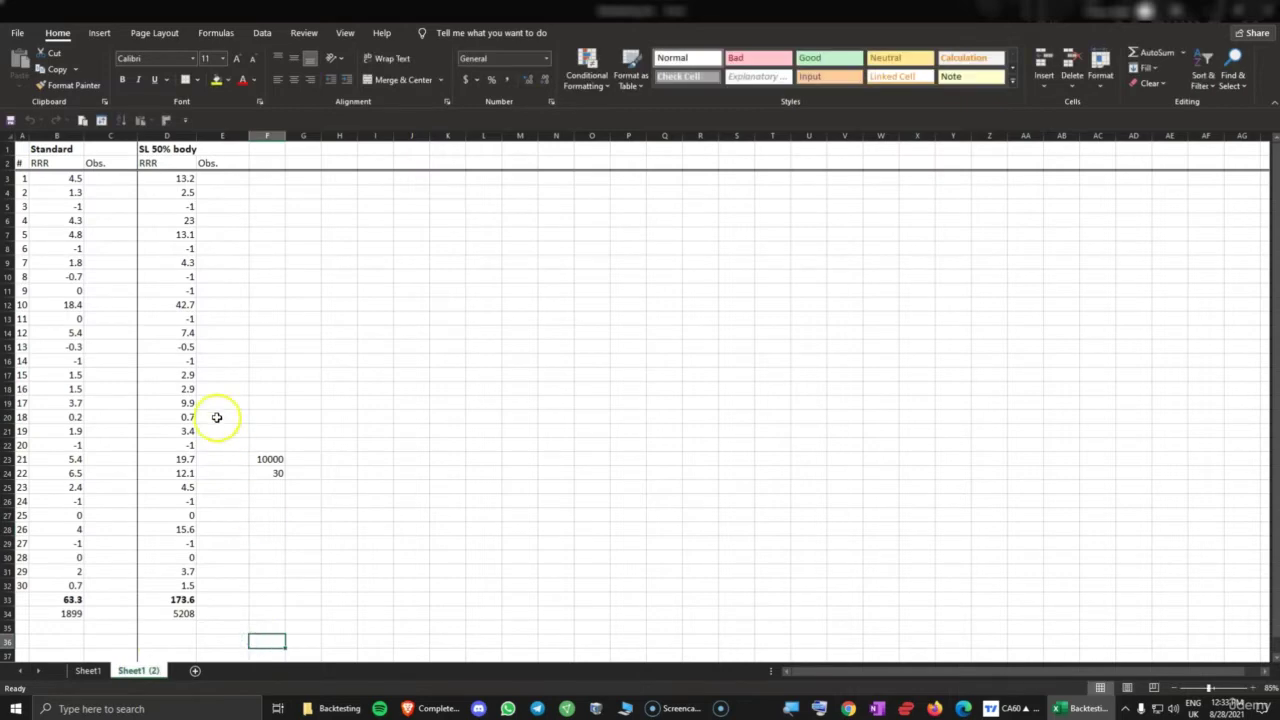
- Clear all trade results, totals and side figures from the copied sheet, keeping the headings and trade numbers
drag(77, 177, 280, 611)
key(Delete)
click(168, 277)
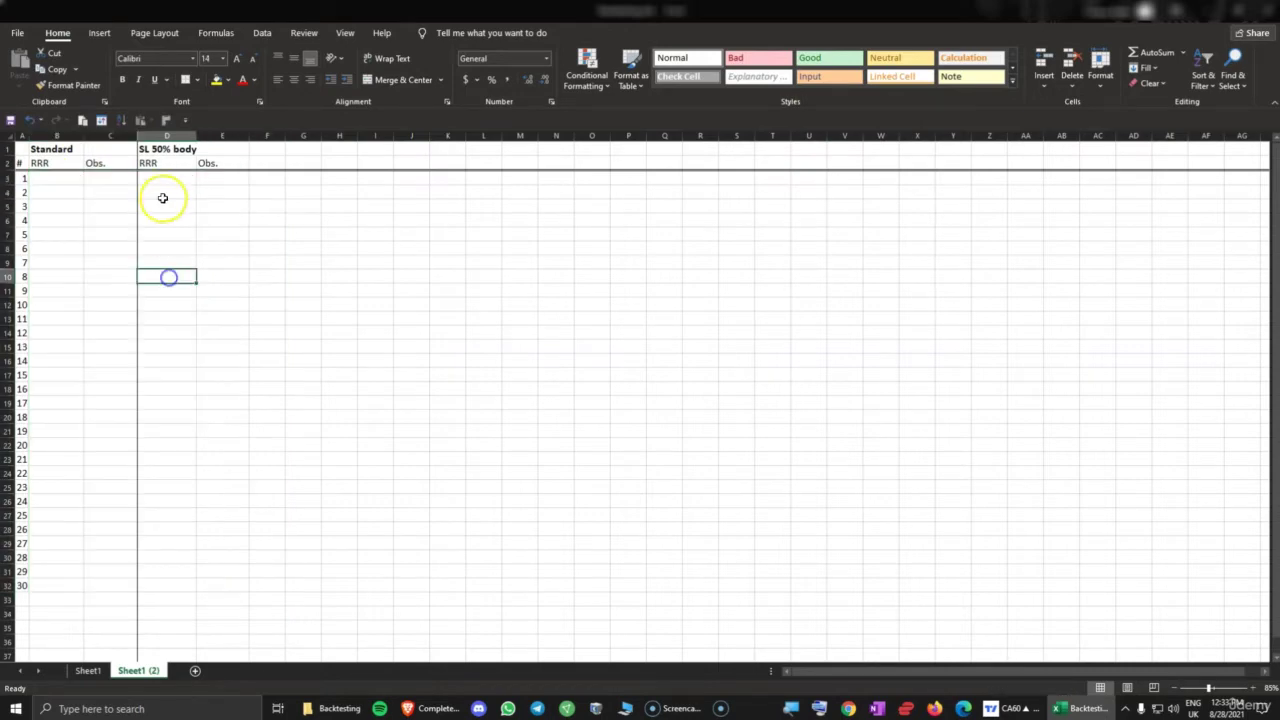
- Rename the sheet's two group headings from Standard and SL 50% body to REX and W%R
click(63, 149)
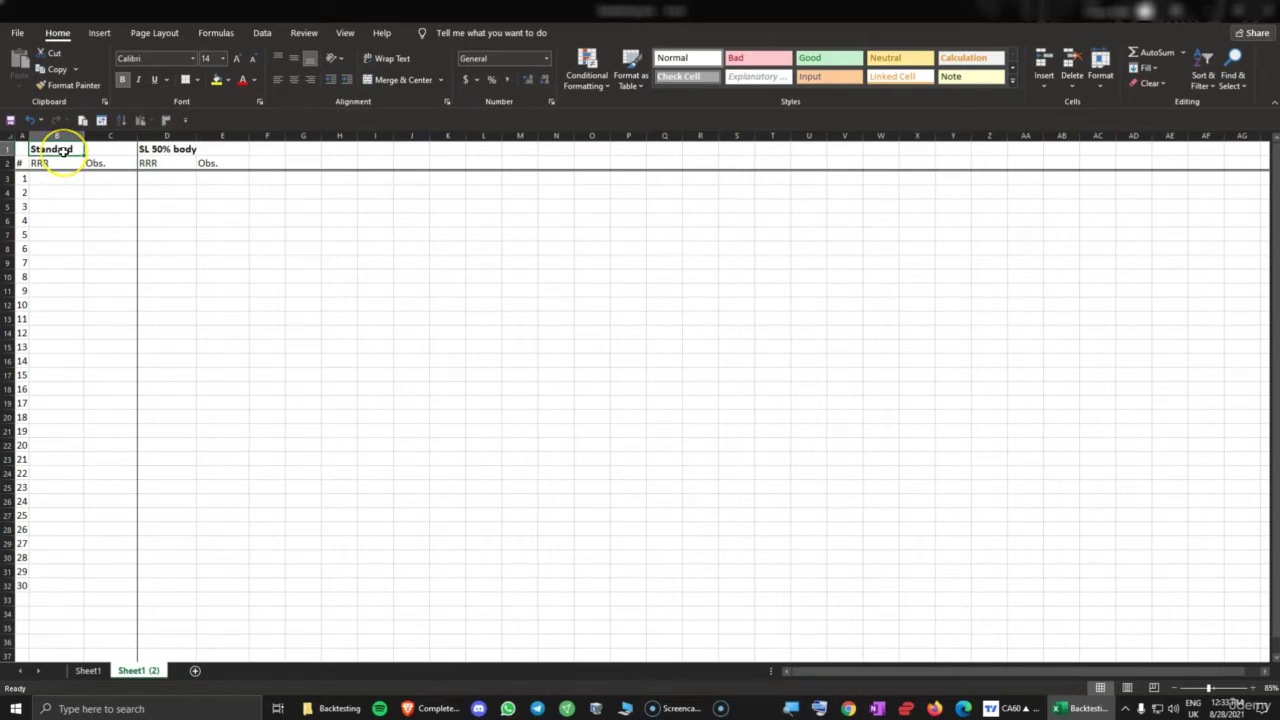
text(REX)
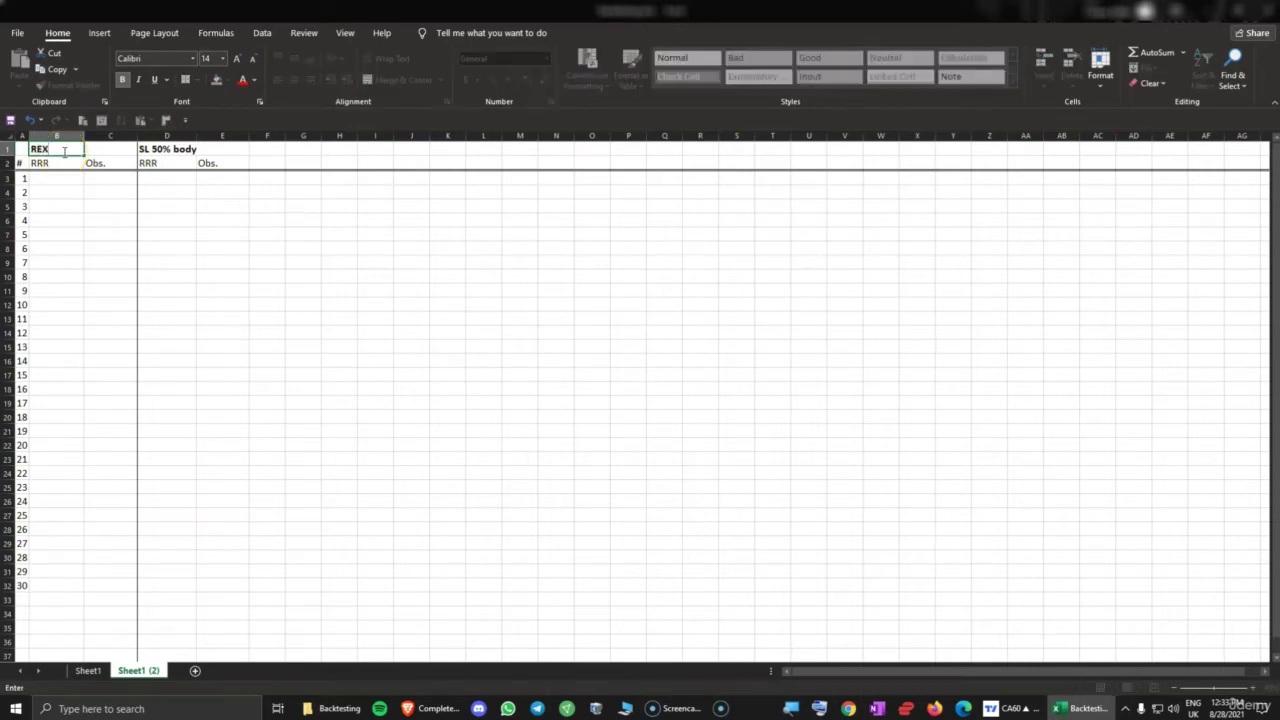
click(152, 149)
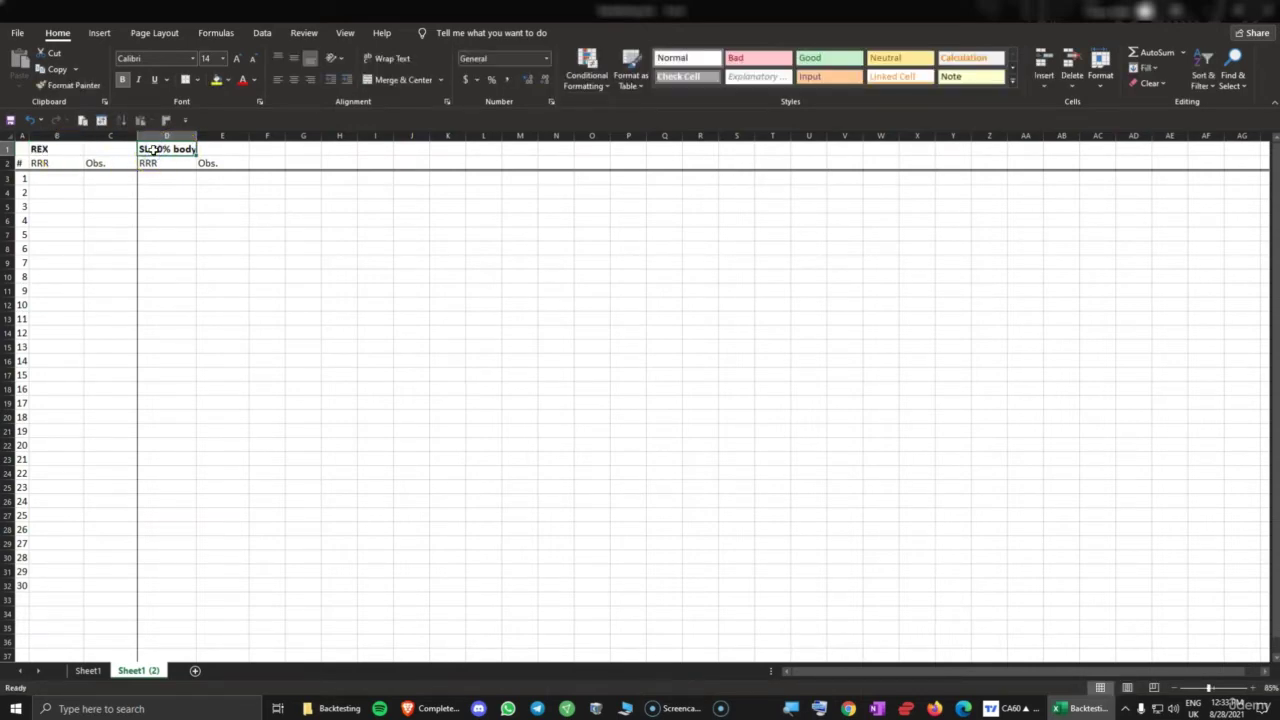
text(W%R)
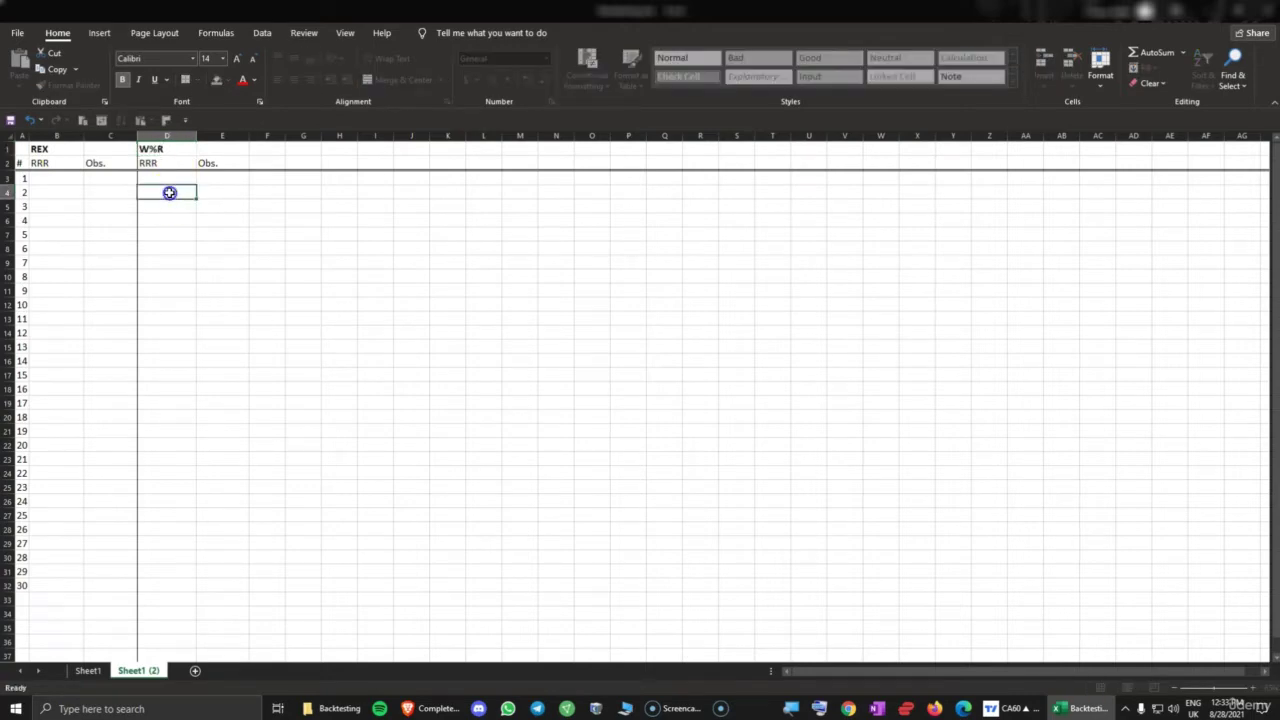
click(169, 193)
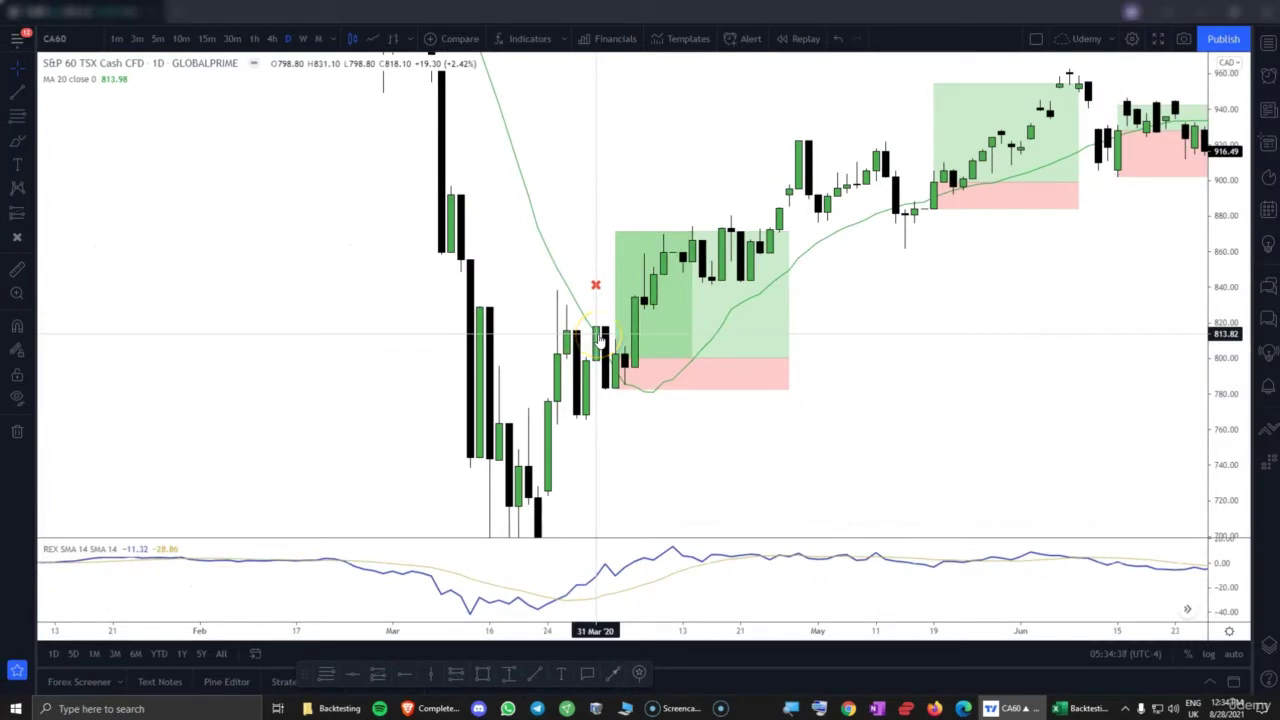
- Return to the TradingView chart, end the 2 April 2020 long position on 24 April and set its target to 71.60 points
drag(1234, 586, 1205, 474)
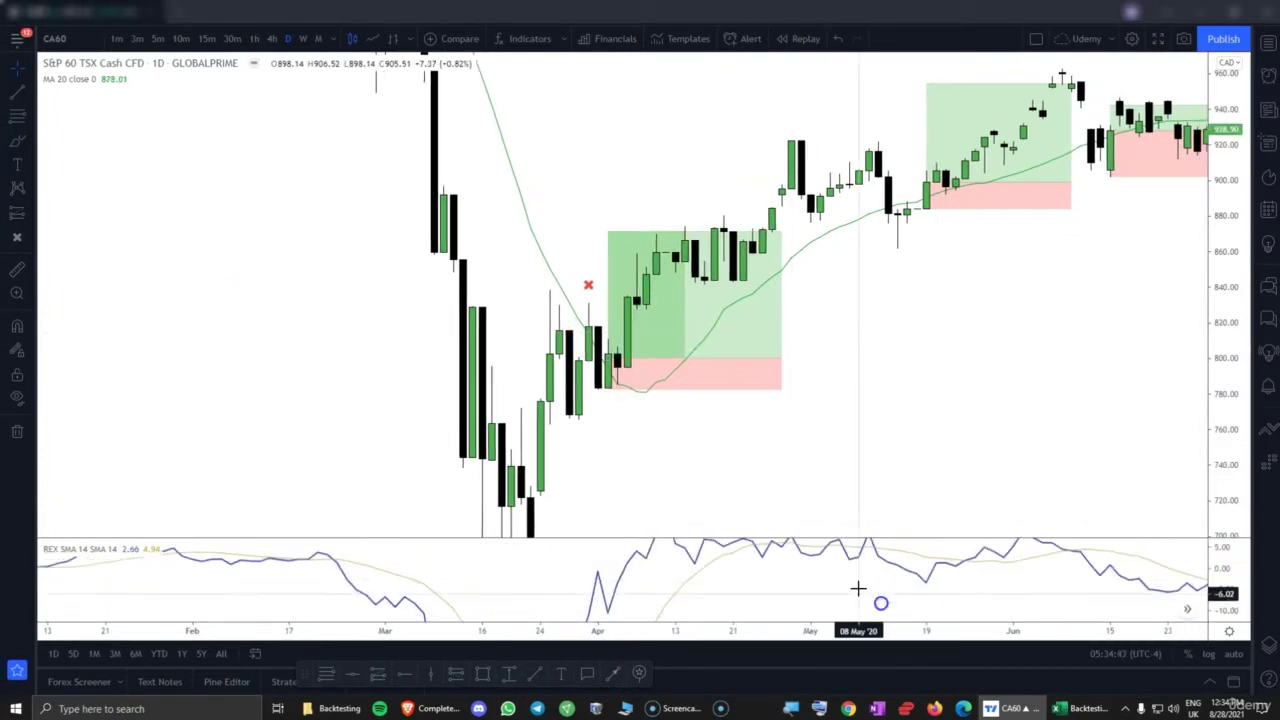
click(751, 580)
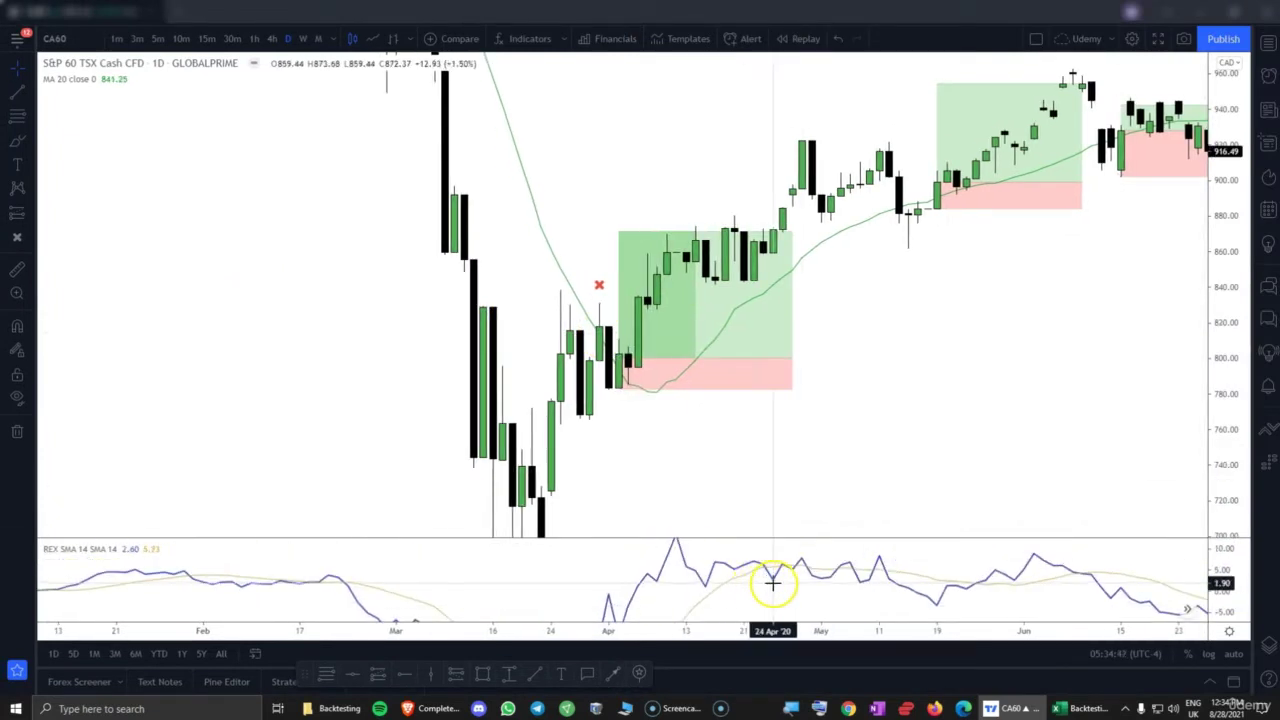
drag(791, 357, 773, 357)
drag(619, 231, 617, 229)
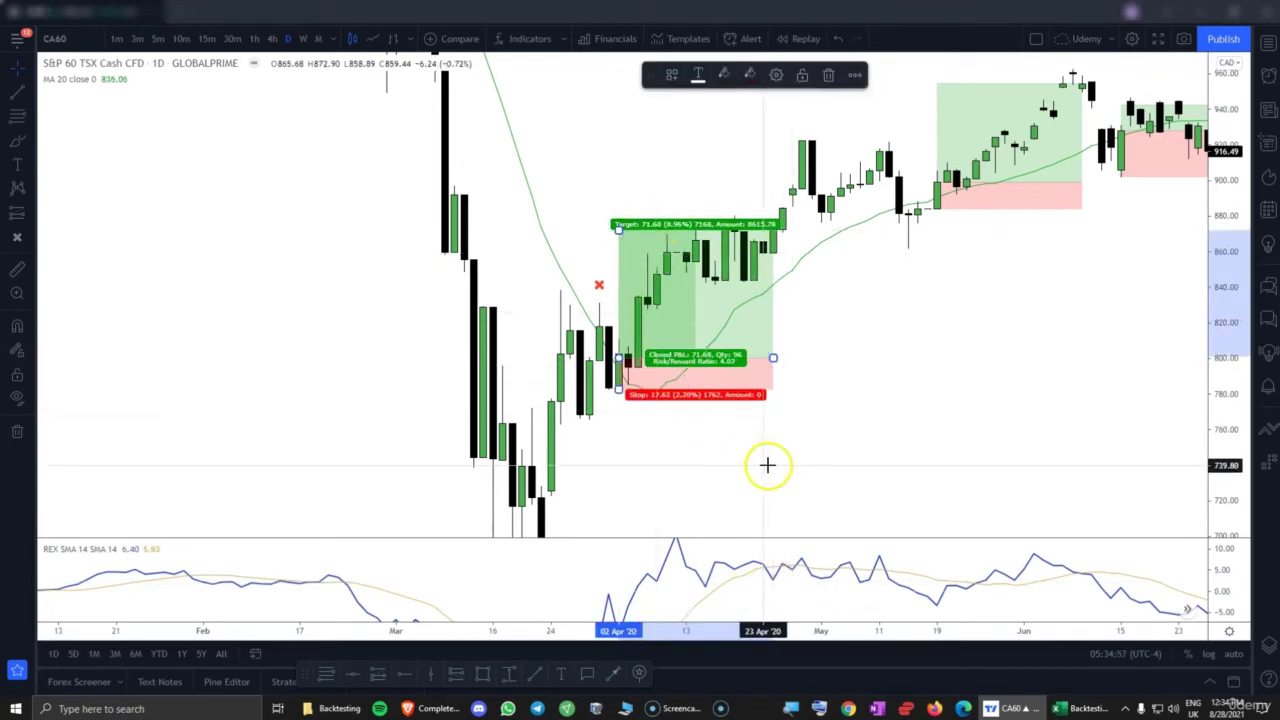
click(703, 572)
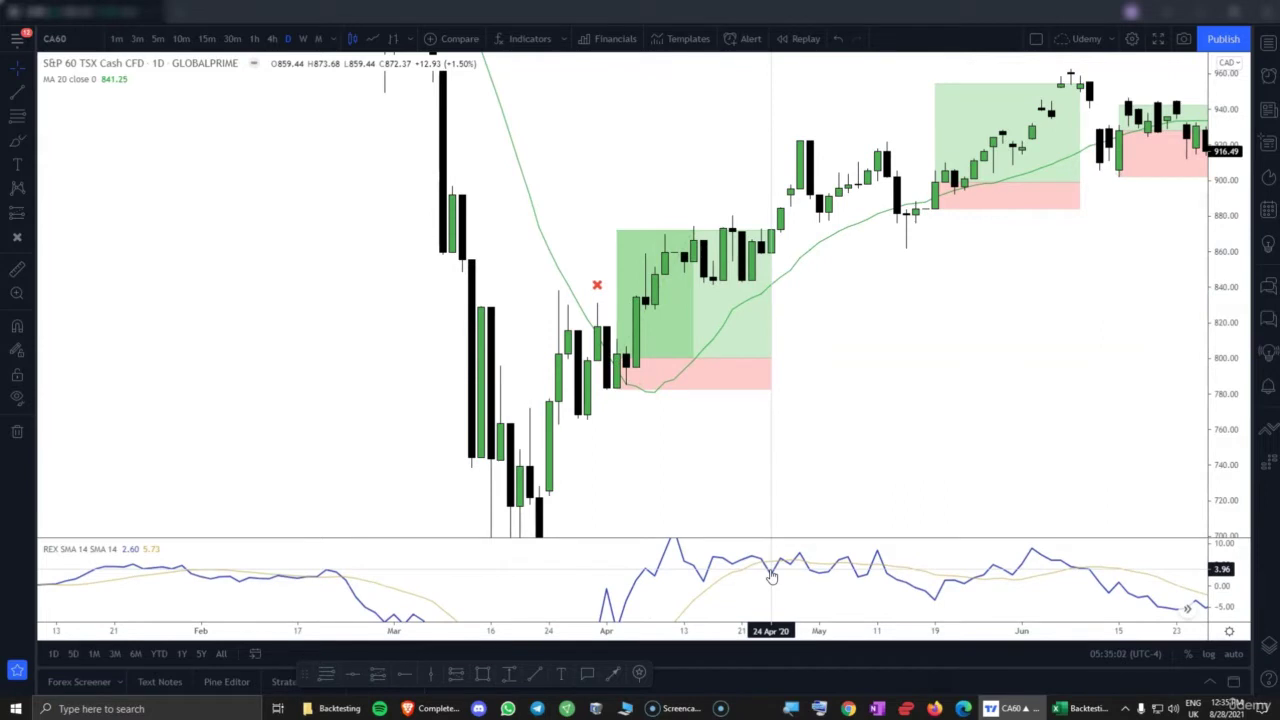
- Review the long positions from May to October 2020, comparing their exits with the REX line's crossings of its signal line
drag(883, 326, 461, 477)
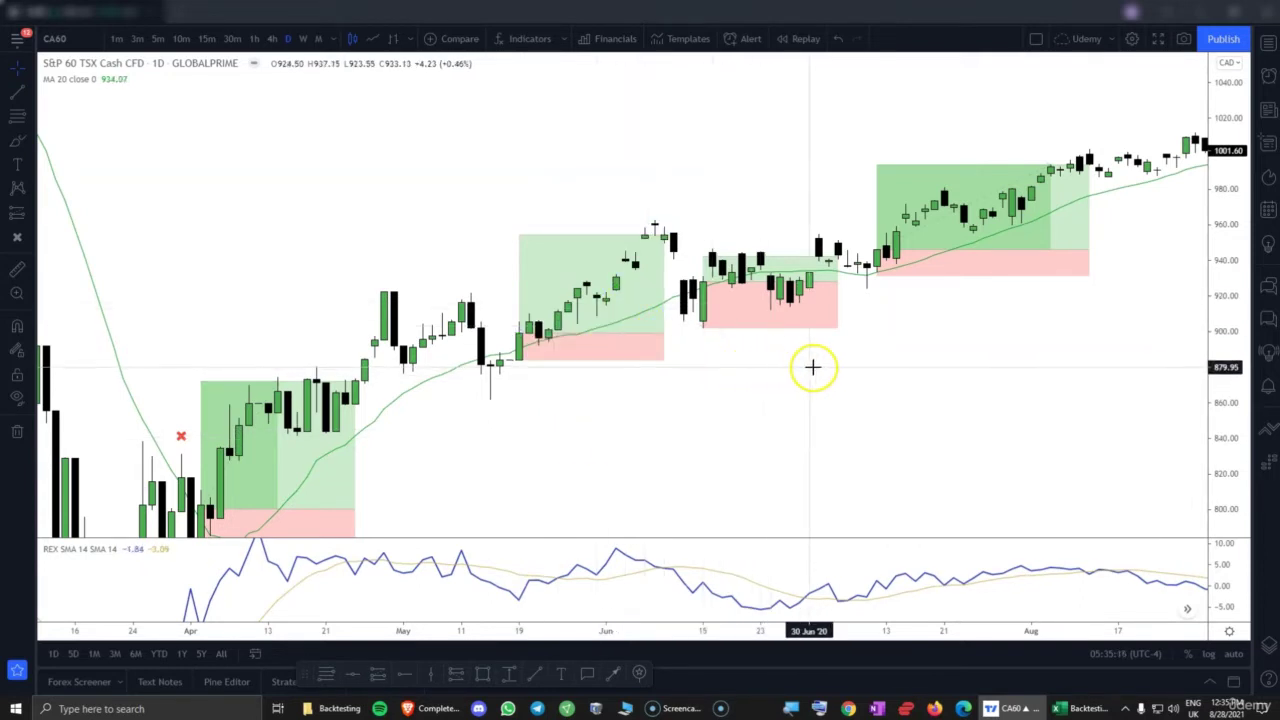
drag(960, 358, 563, 437)
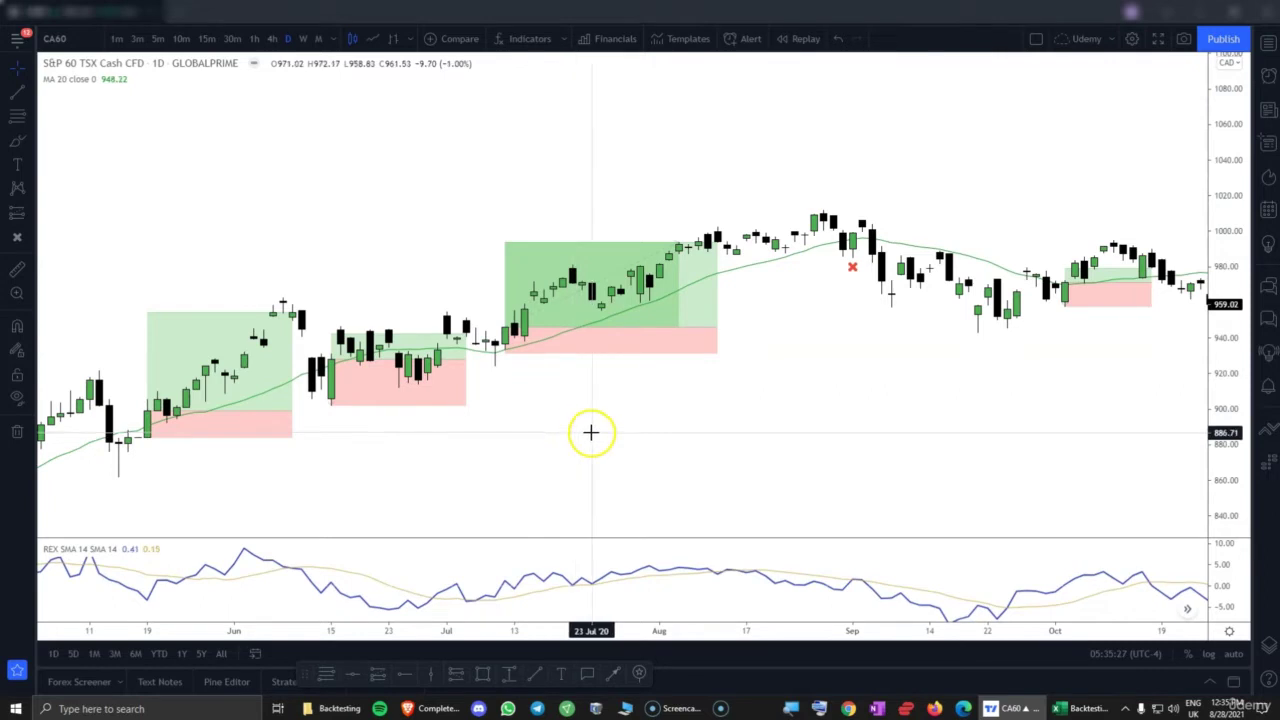
drag(1221, 573, 1227, 456)
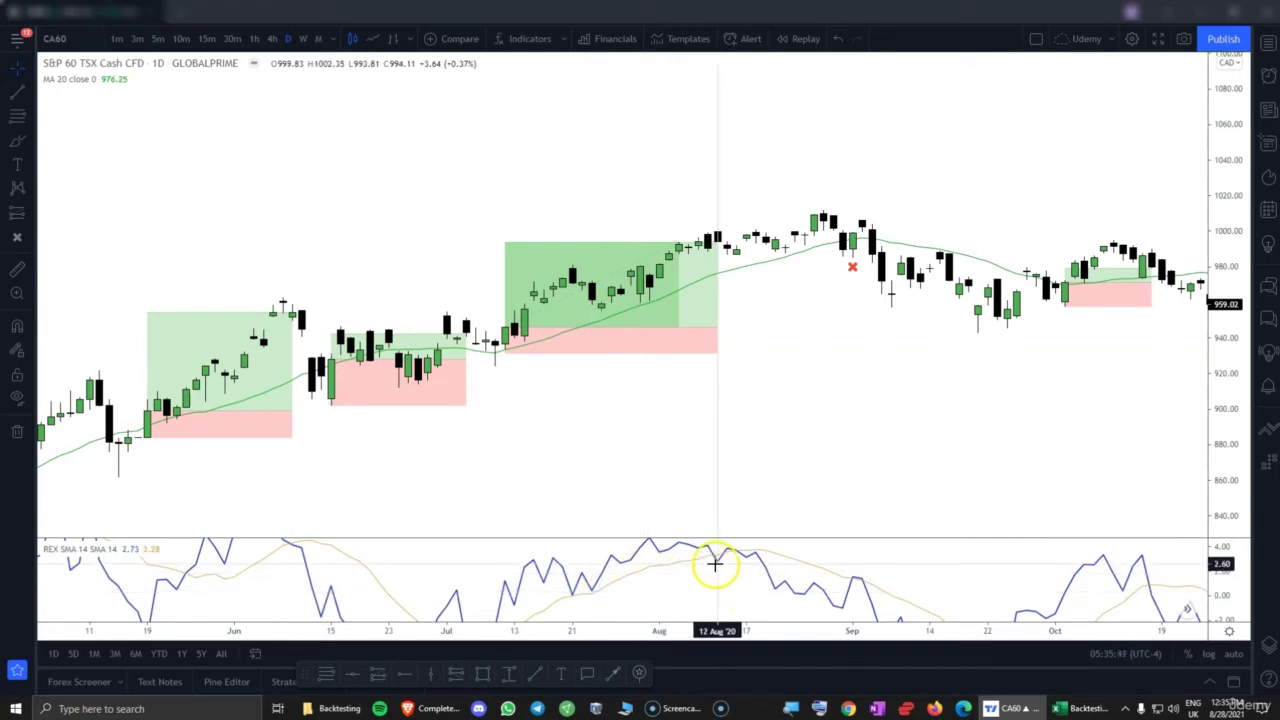
drag(854, 416, 503, 440)
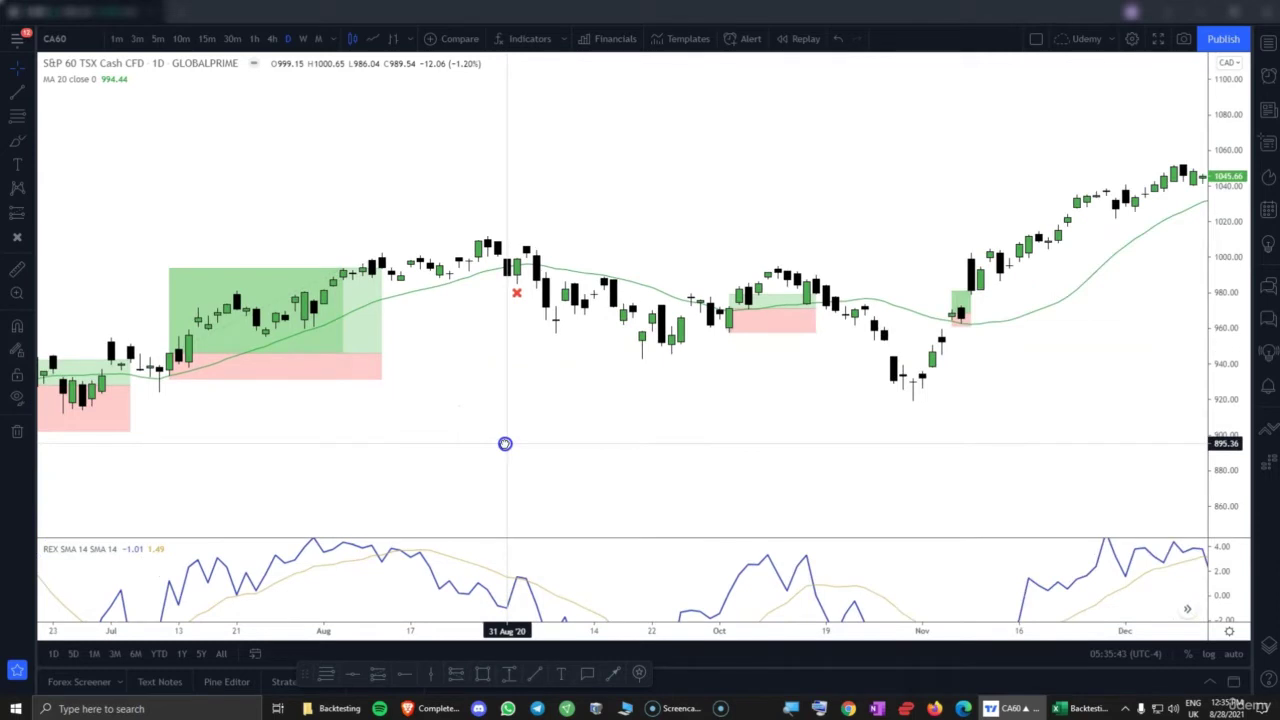
drag(1233, 466, 1233, 429)
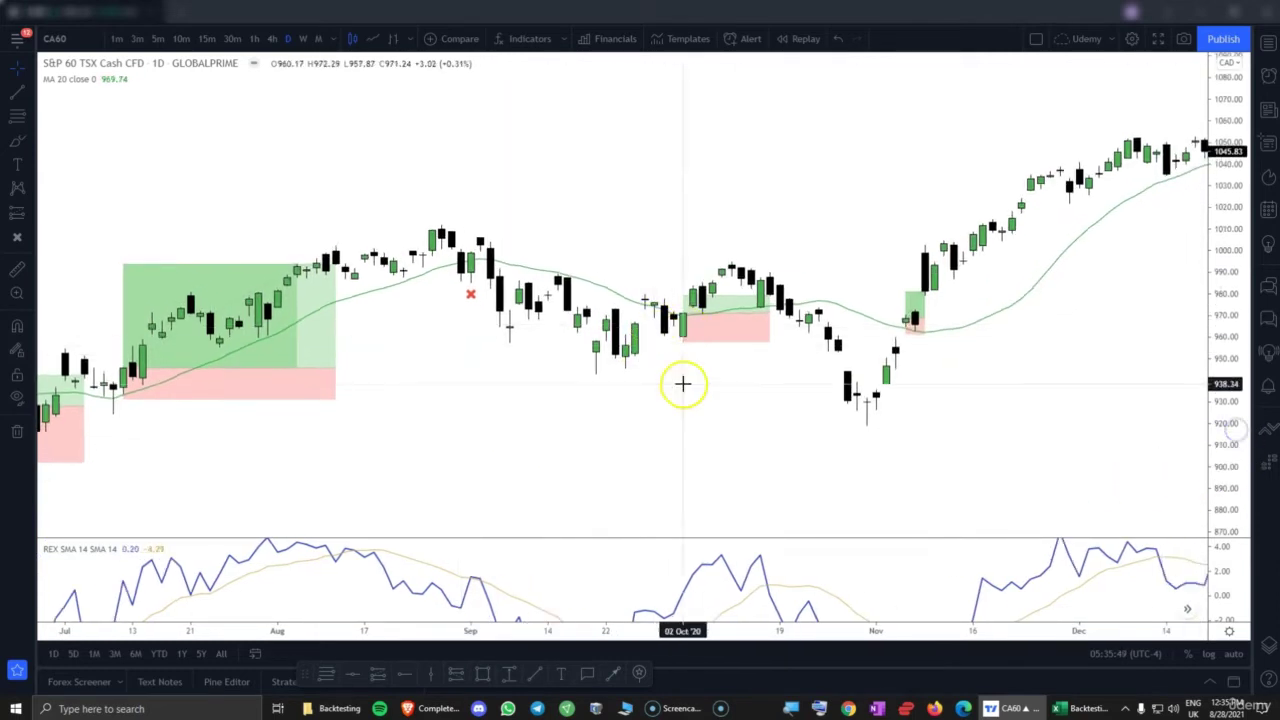
drag(756, 461, 688, 454)
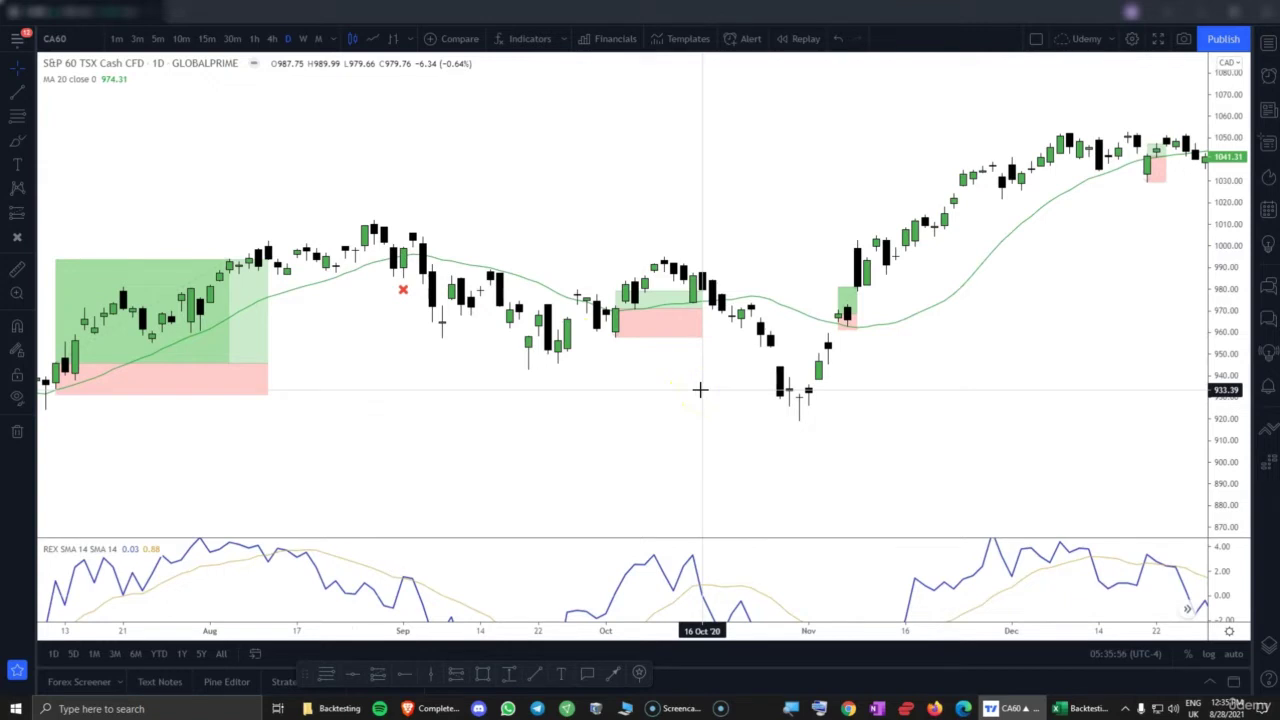
- Tighten the stop of the 5 November 2020 long position to 5.17 points and end the position one candle after entry
scroll(743, 409, right, 5)
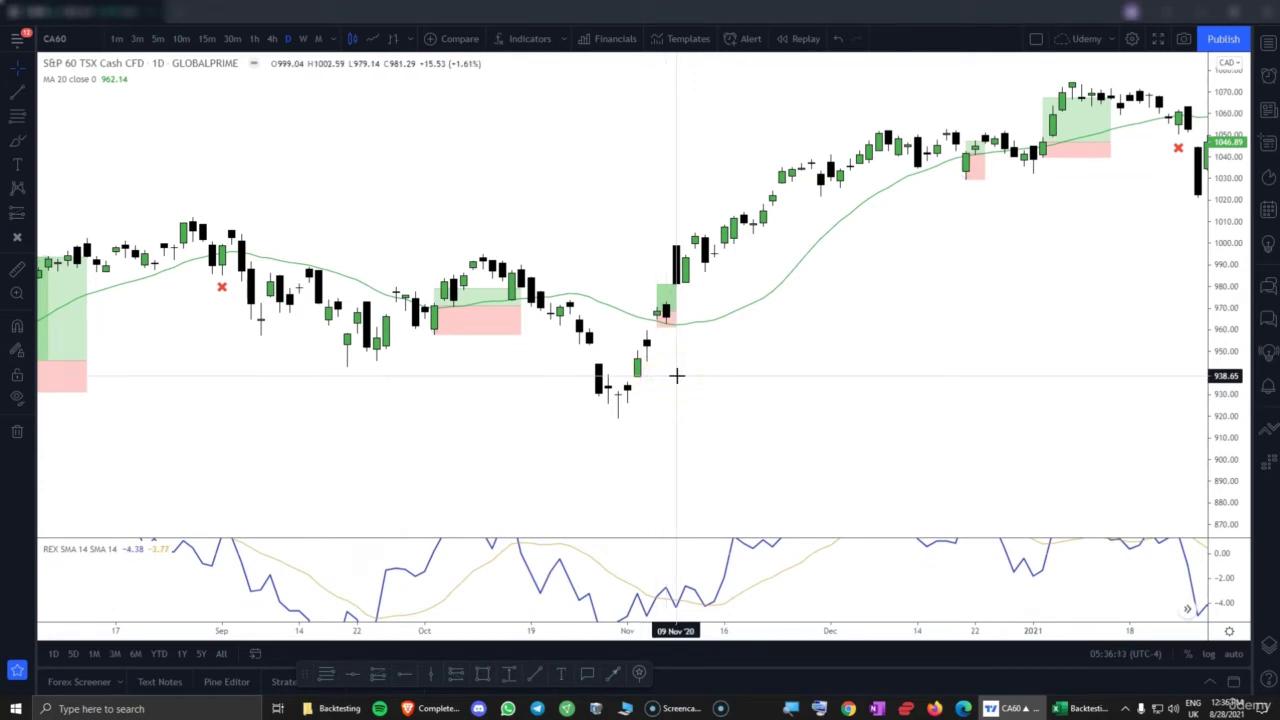
click(657, 329)
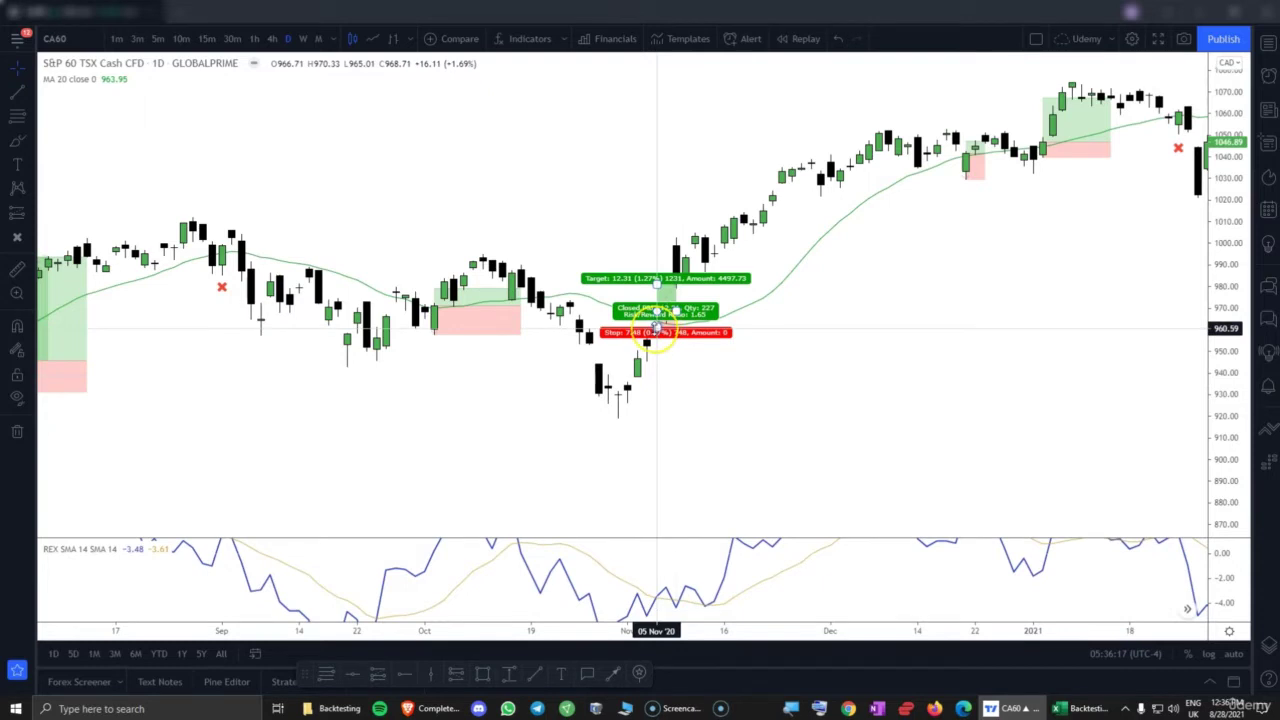
scroll(657, 329, up, 5)
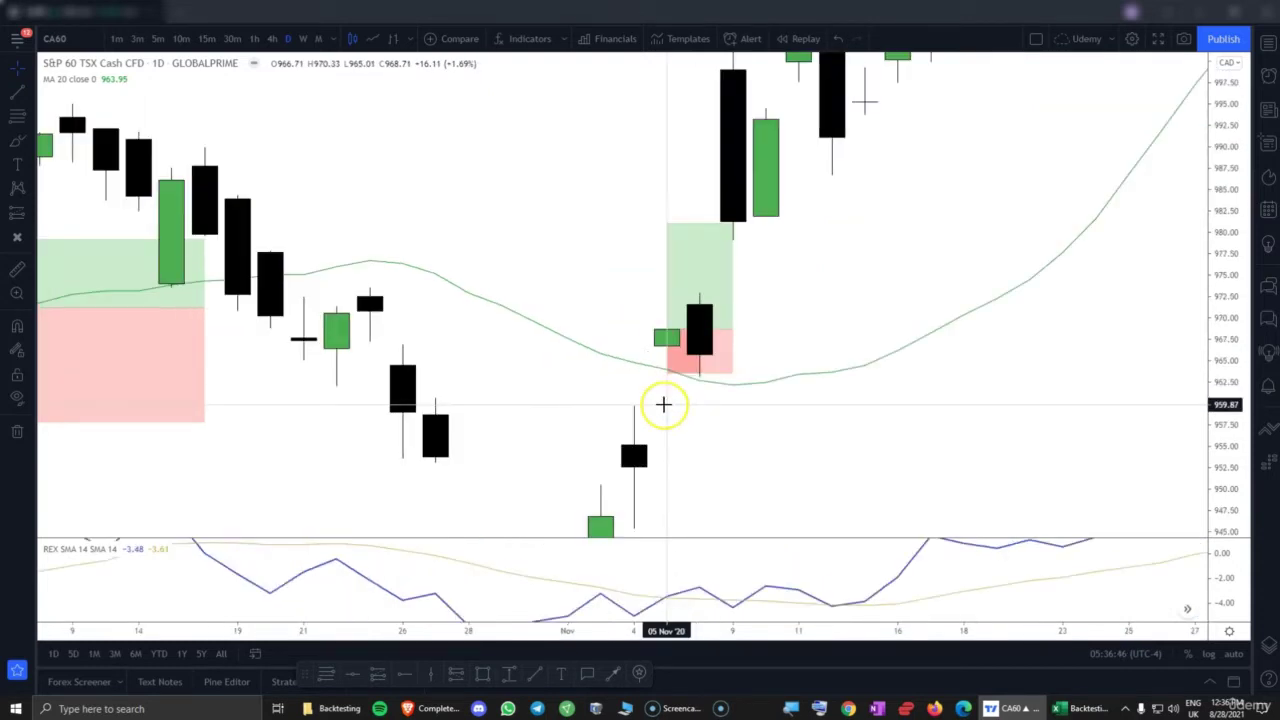
drag(734, 326, 714, 331)
click(680, 446)
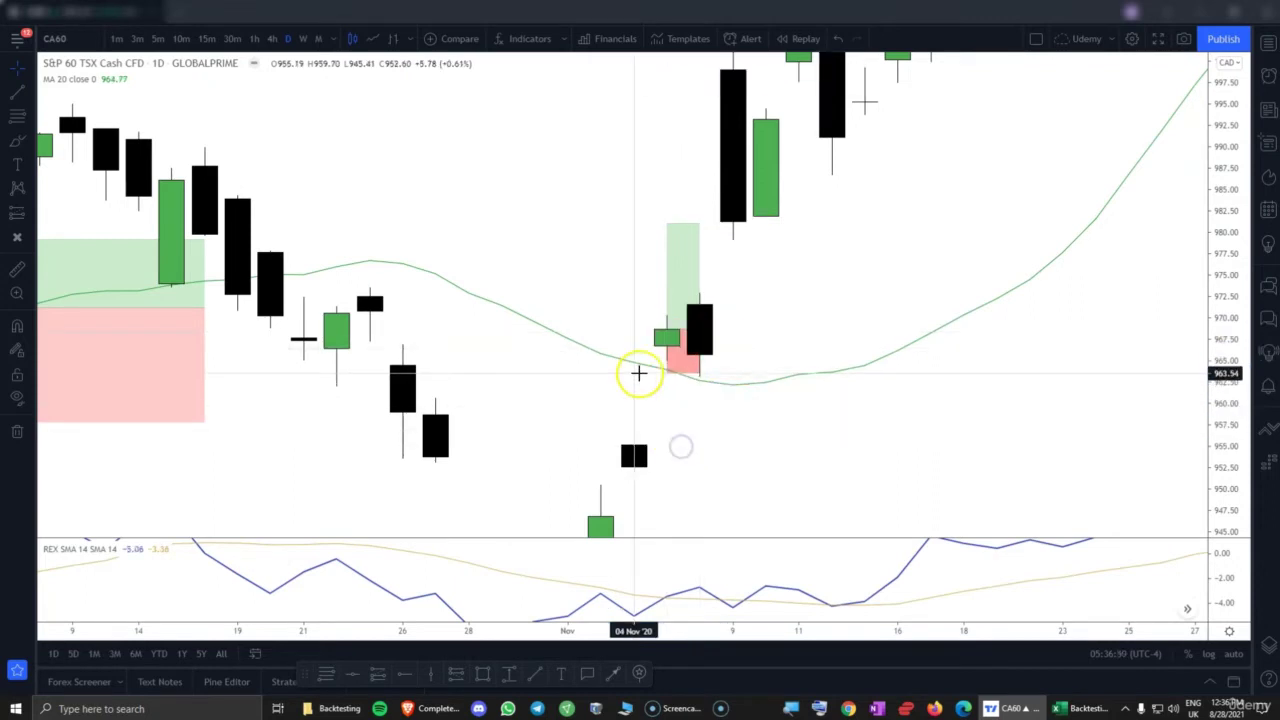
- Set the 5 November 2020 position's stop to 5.56 points and mark the trade with a red cross above its target
click(665, 373)
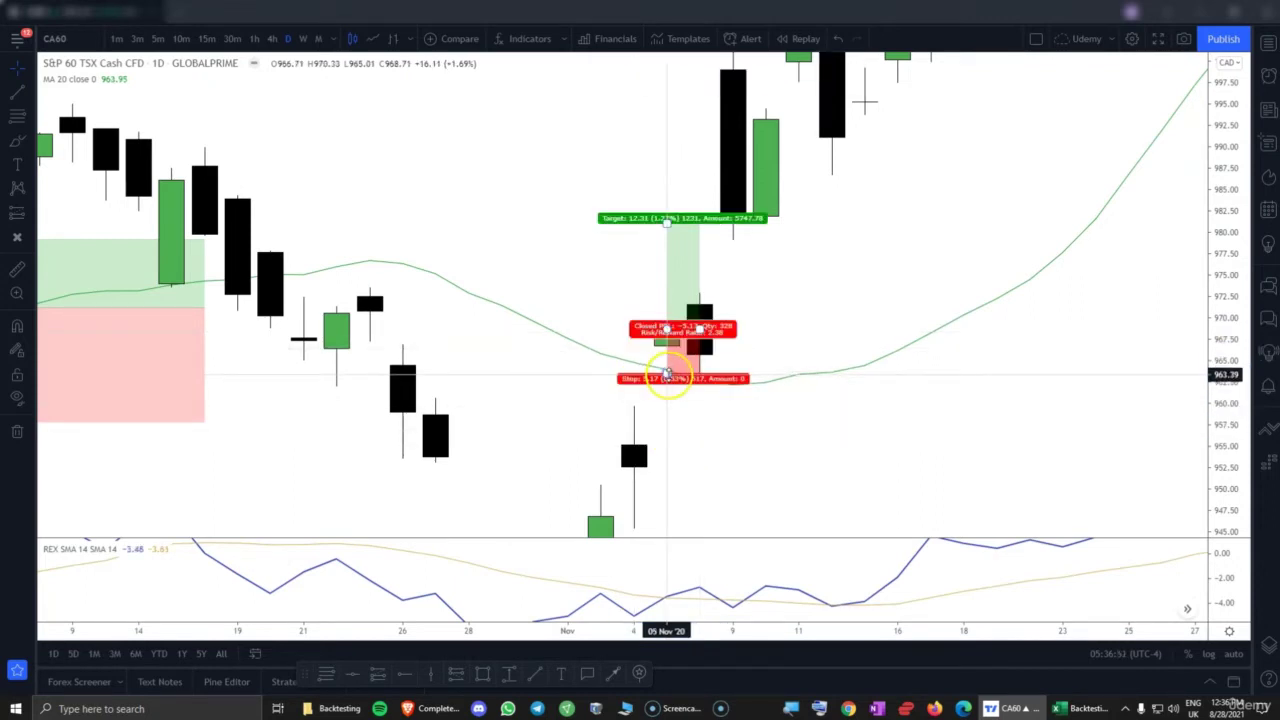
drag(665, 377, 668, 376)
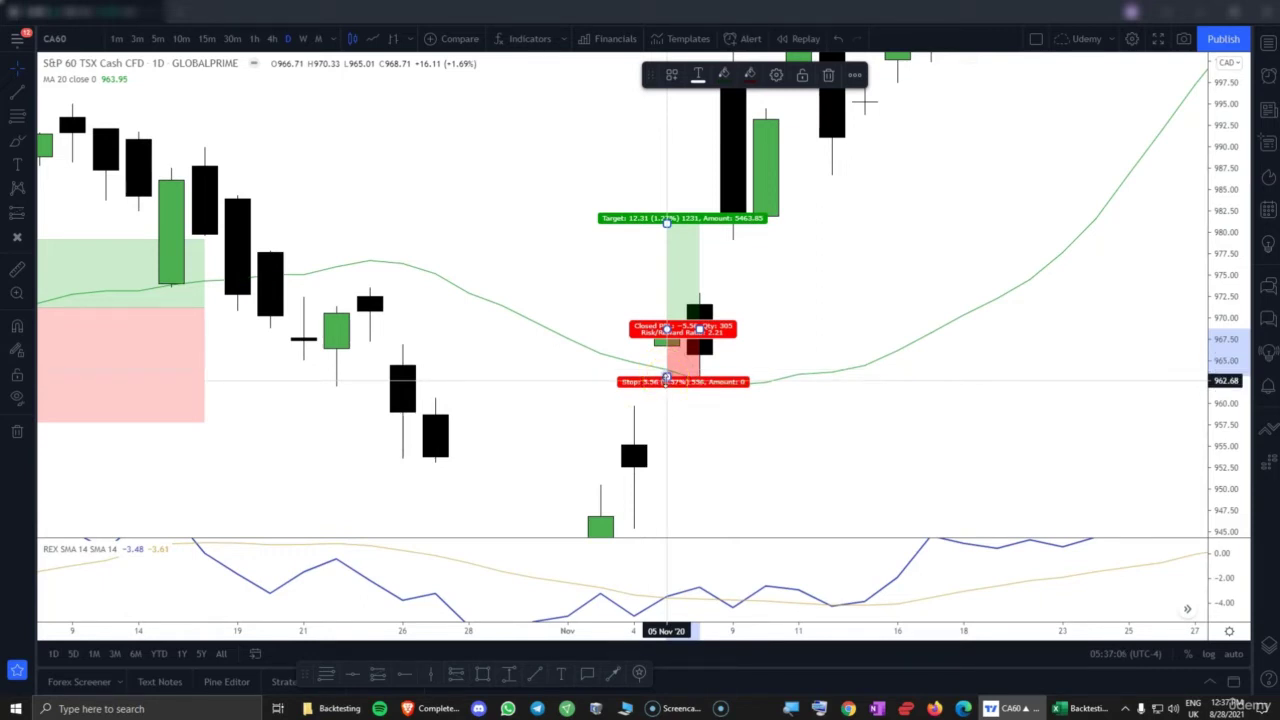
click(786, 383)
click(726, 383)
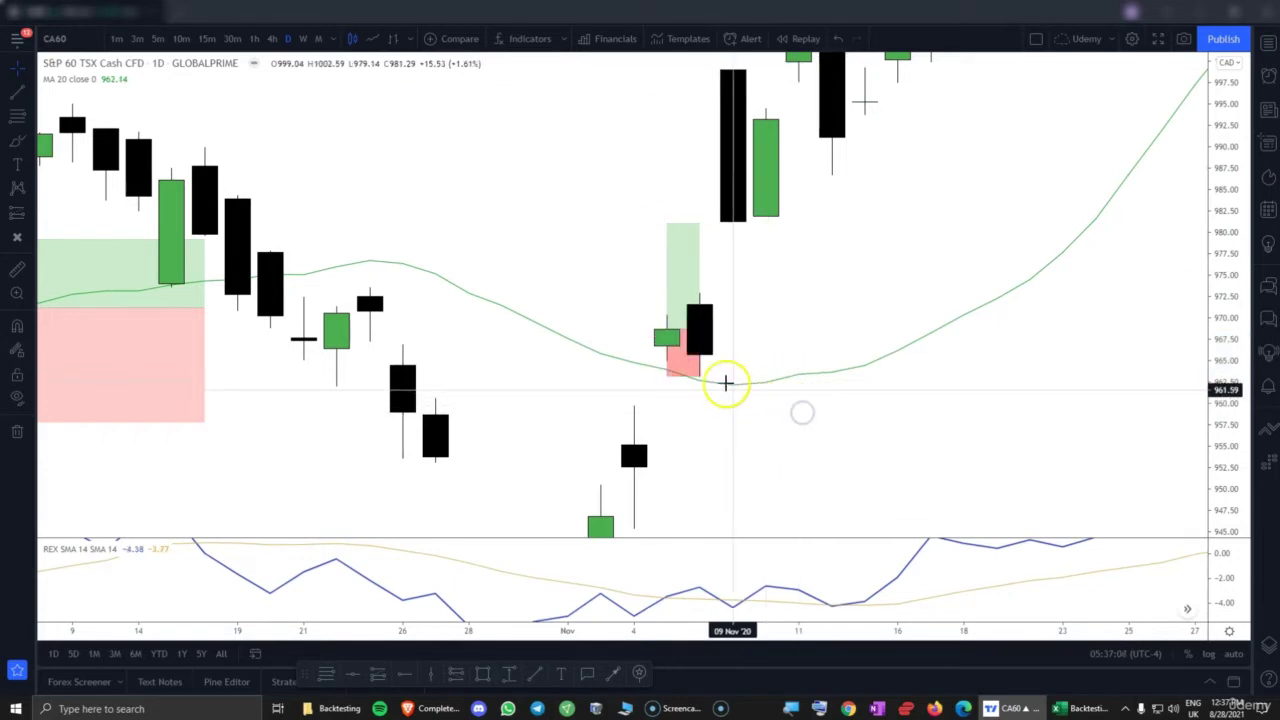
click(14, 240)
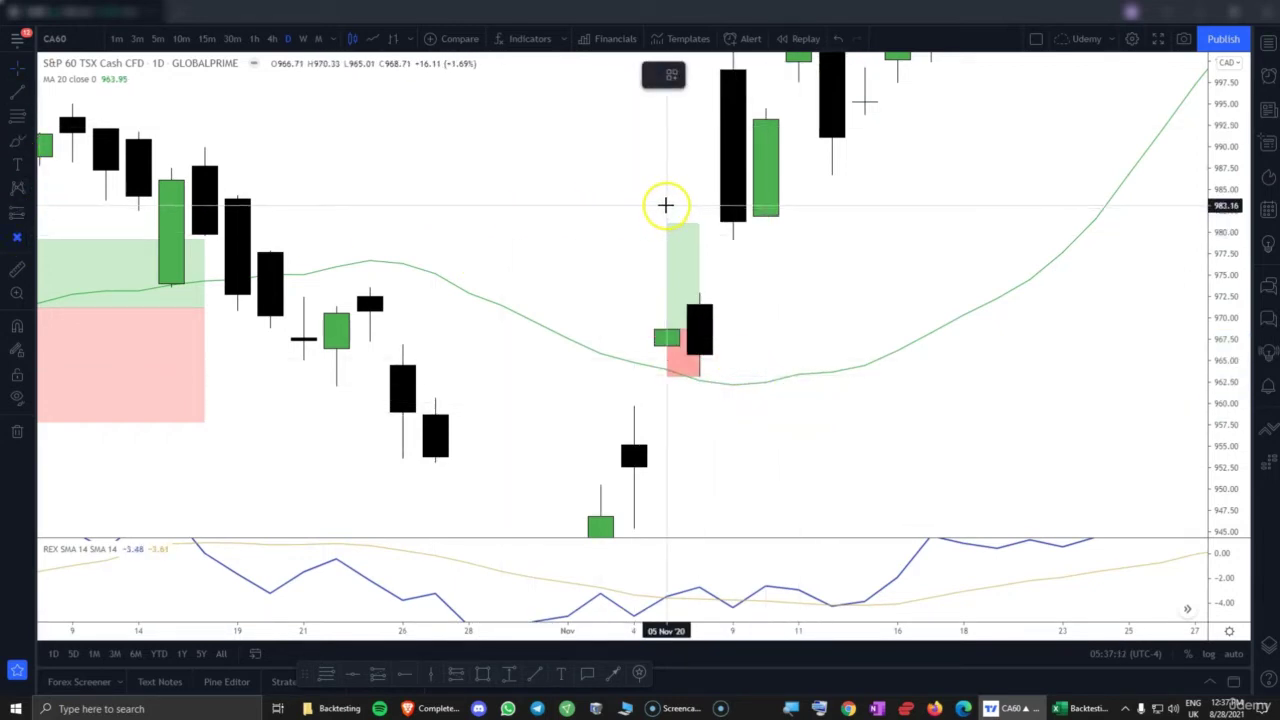
click(666, 205)
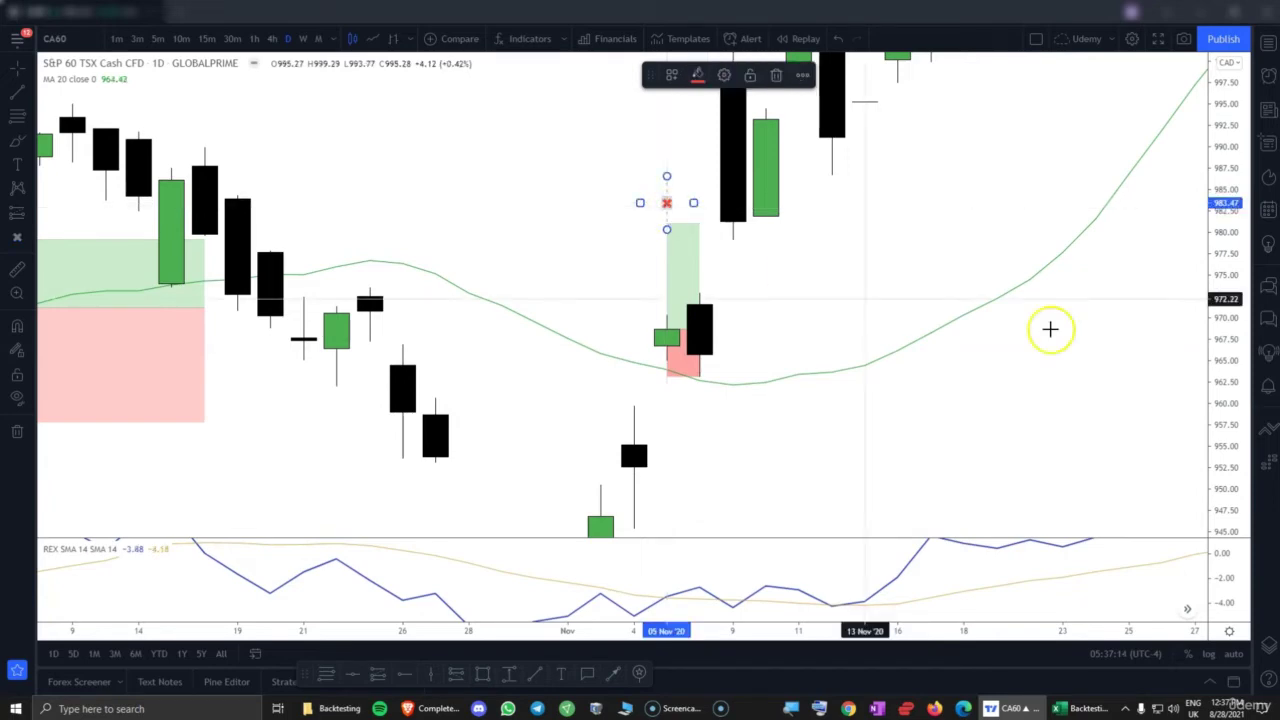
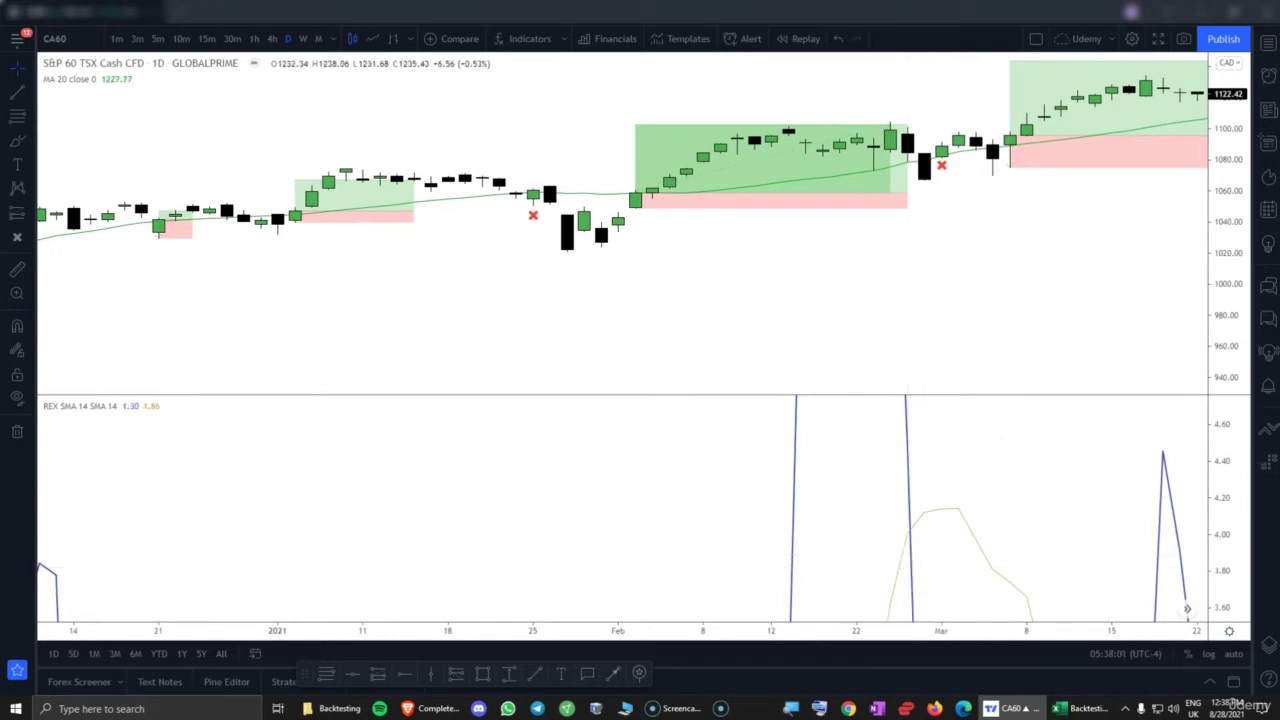
- Lower the target of the 2 February 2021 long position to about 1081 and end the position on 23 February
drag(1214, 489, 1214, 600)
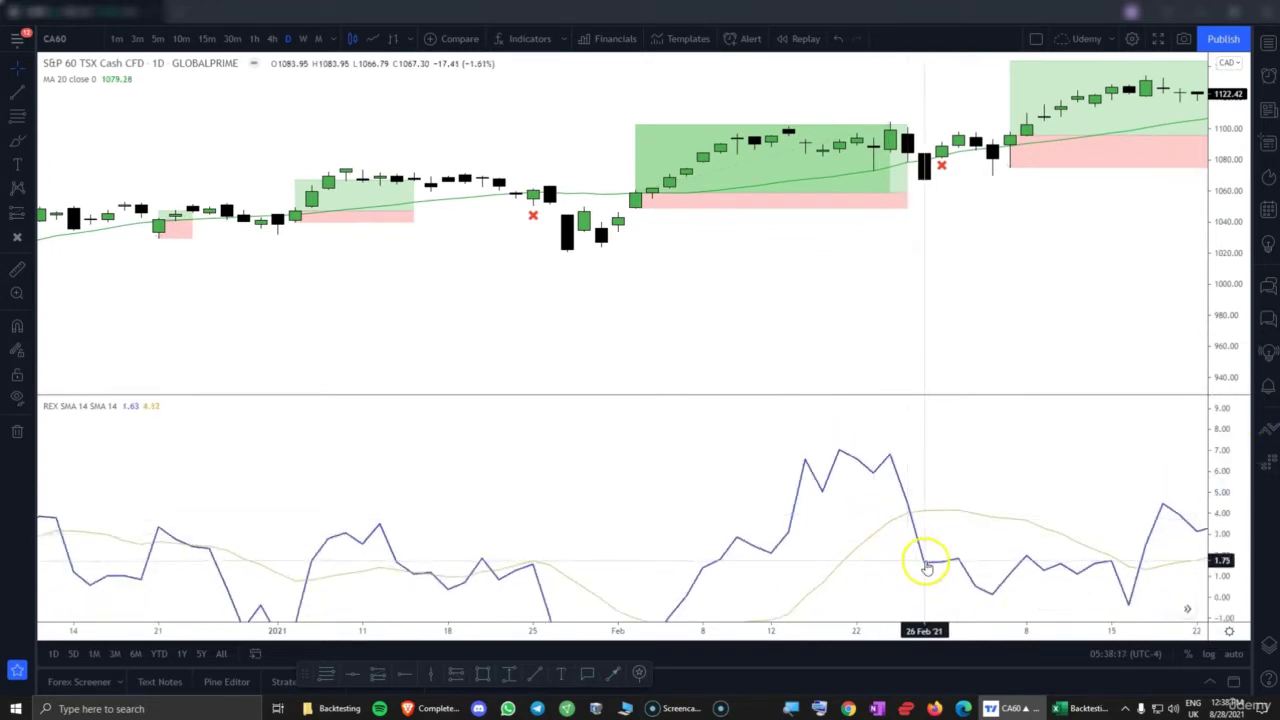
click(634, 126)
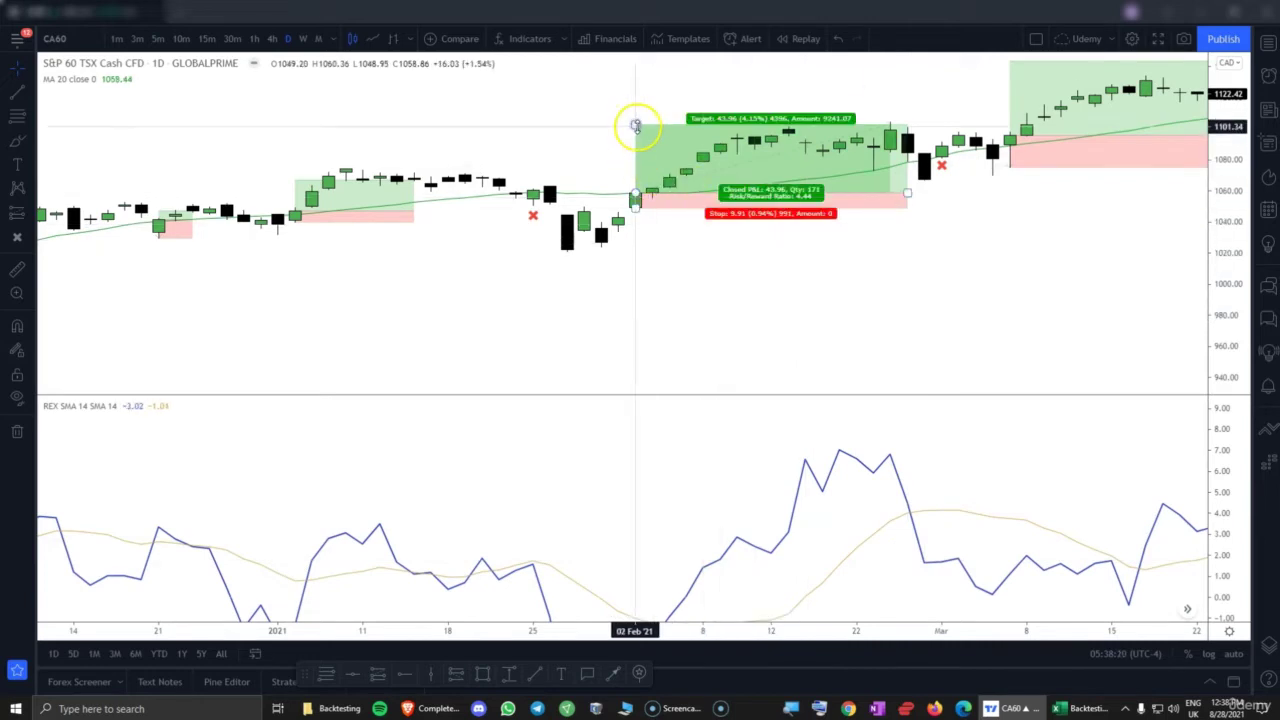
drag(634, 126, 634, 177)
drag(907, 194, 924, 260)
drag(1229, 345, 1220, 229)
drag(982, 229, 972, 352)
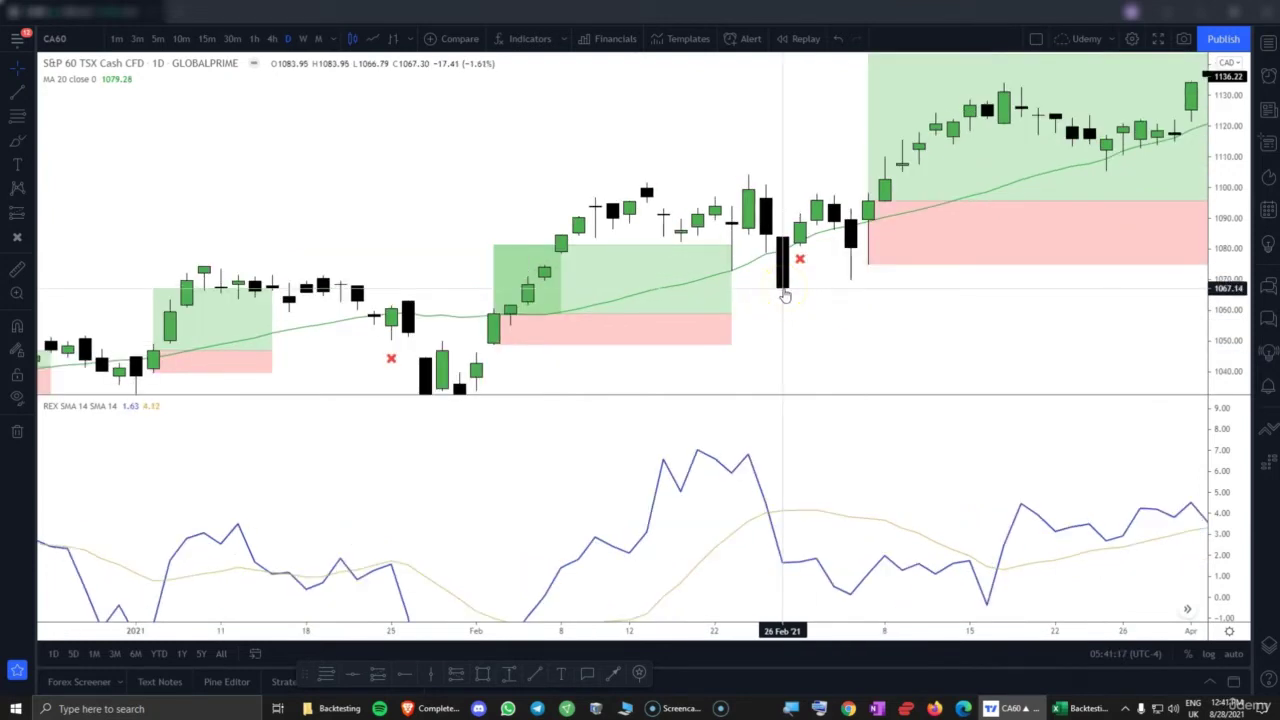
- Lower the target of the 2 February 2021 long position to about 1067 and extend the position to 26 February
drag(492, 245, 497, 288)
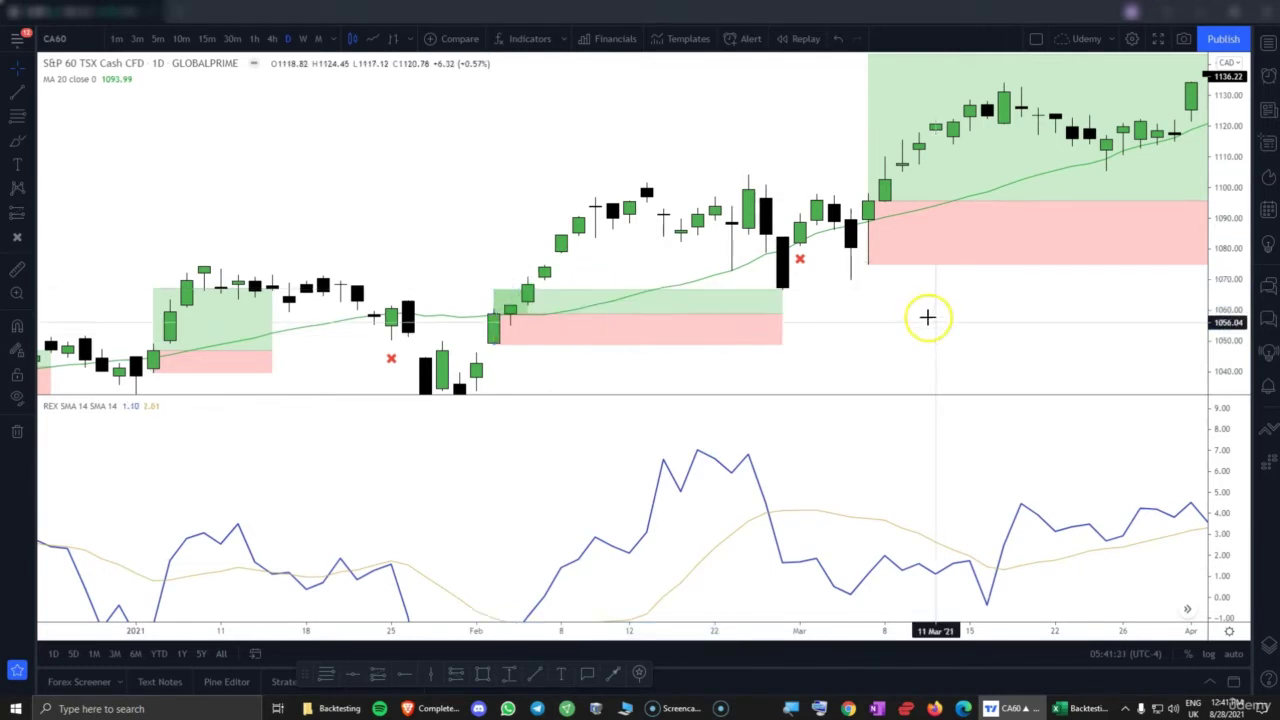
click(608, 229)
click(592, 225)
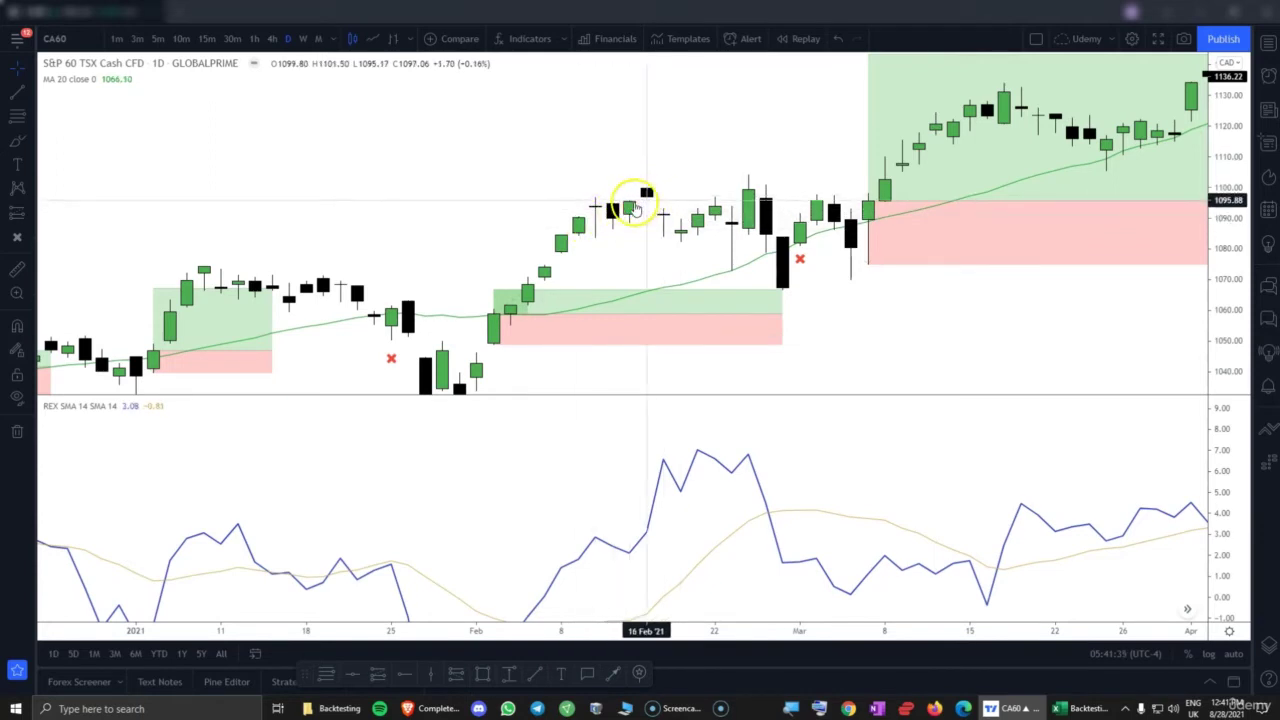
mouse_move(574, 311)
click(591, 257)
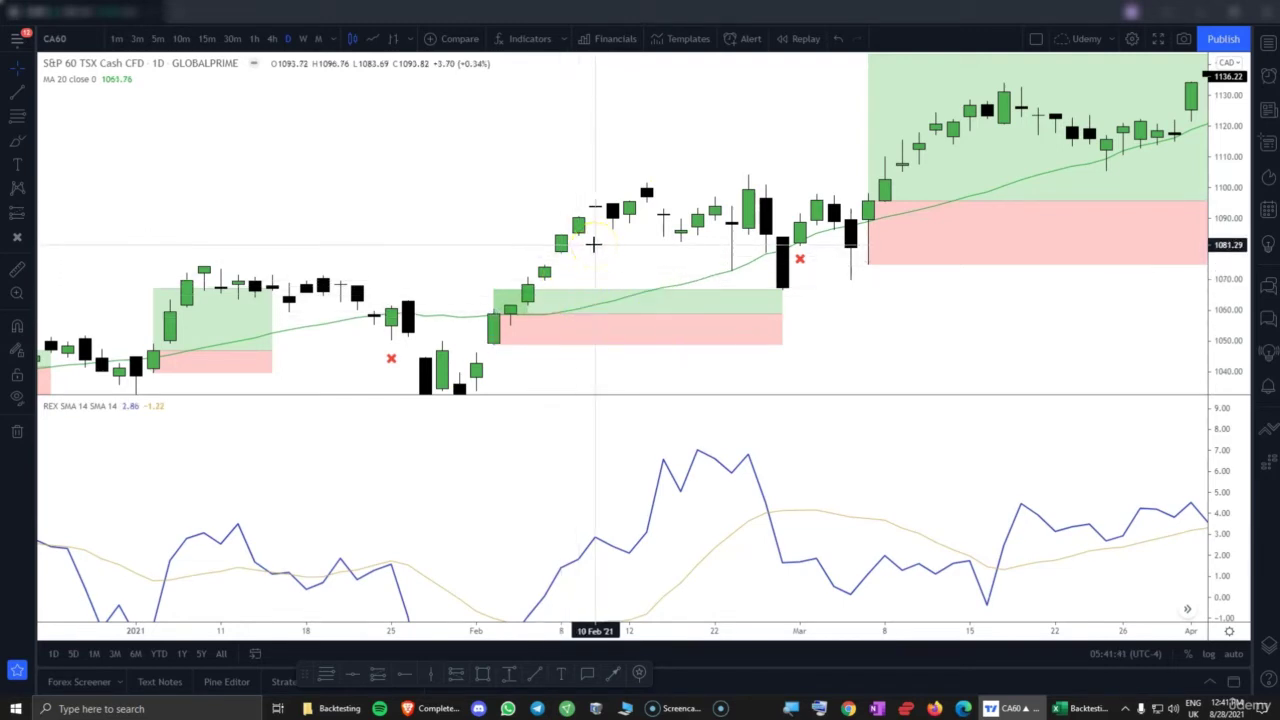
click(563, 295)
click(746, 270)
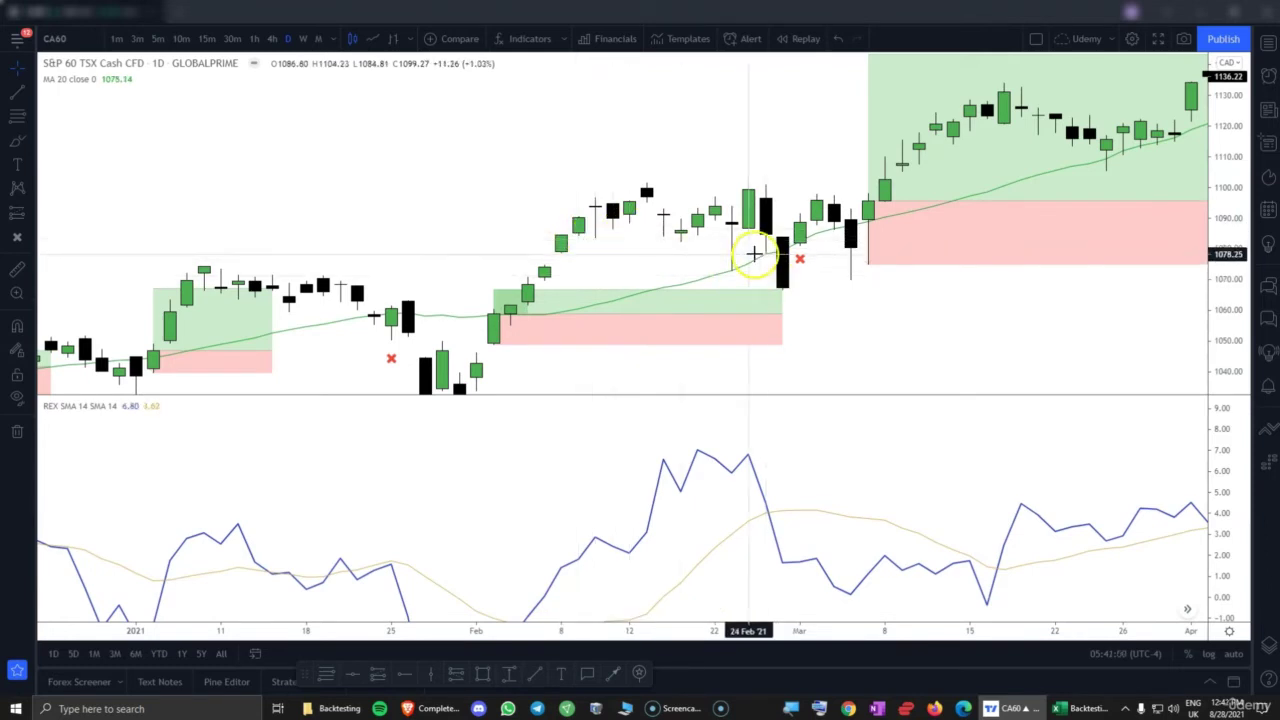
- Review the 5 March 2021 long position, comparing its exit with the REX line's crossings of its signal line
drag(1000, 309, 603, 400)
click(697, 253)
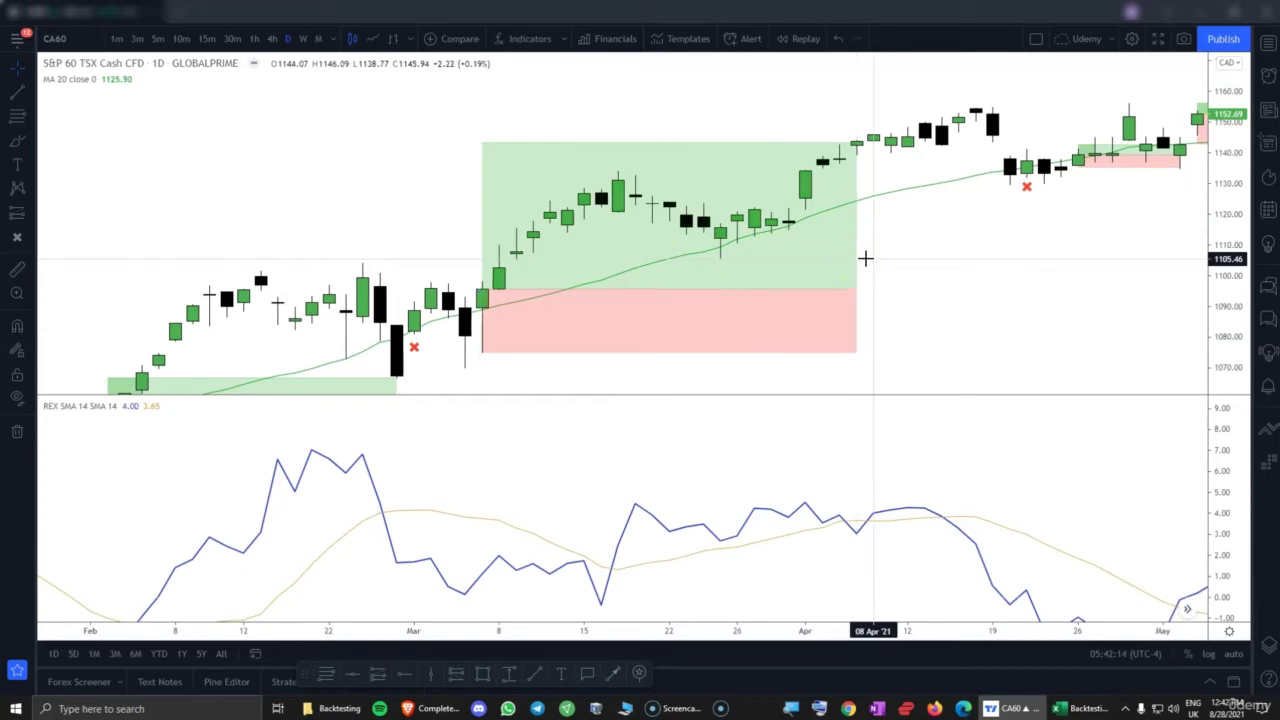
click(857, 263)
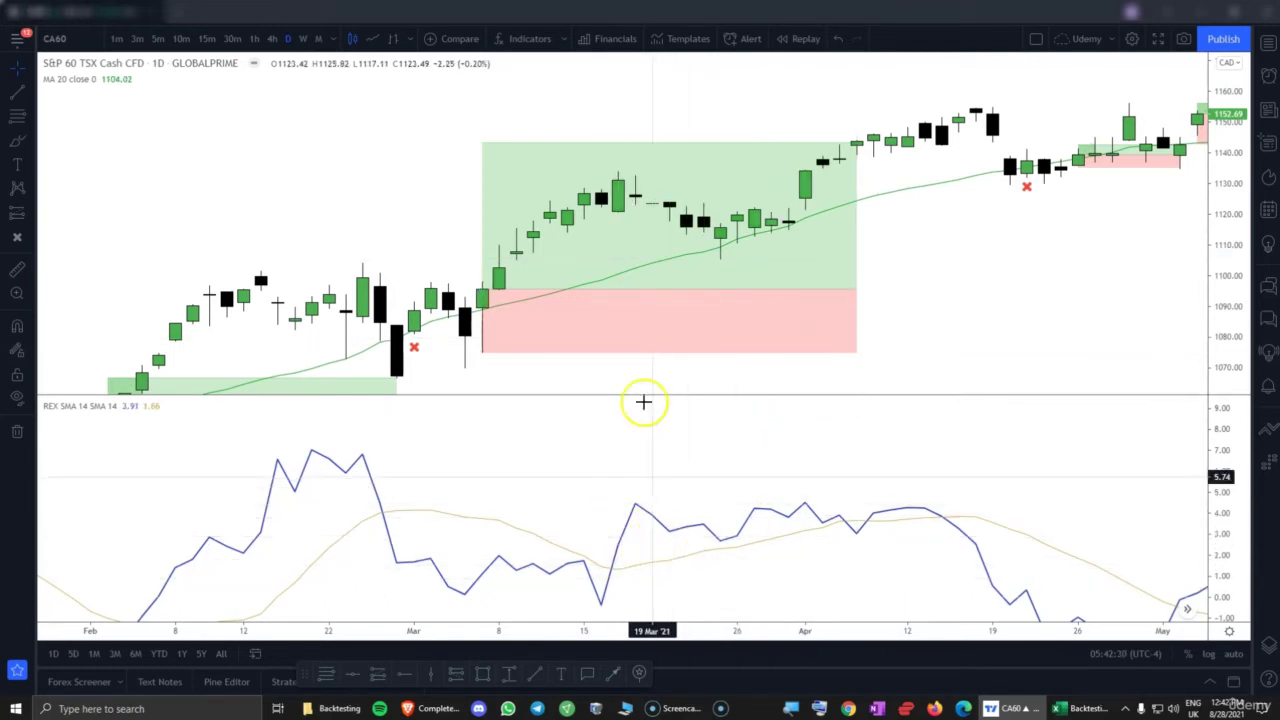
mouse_move(728, 288)
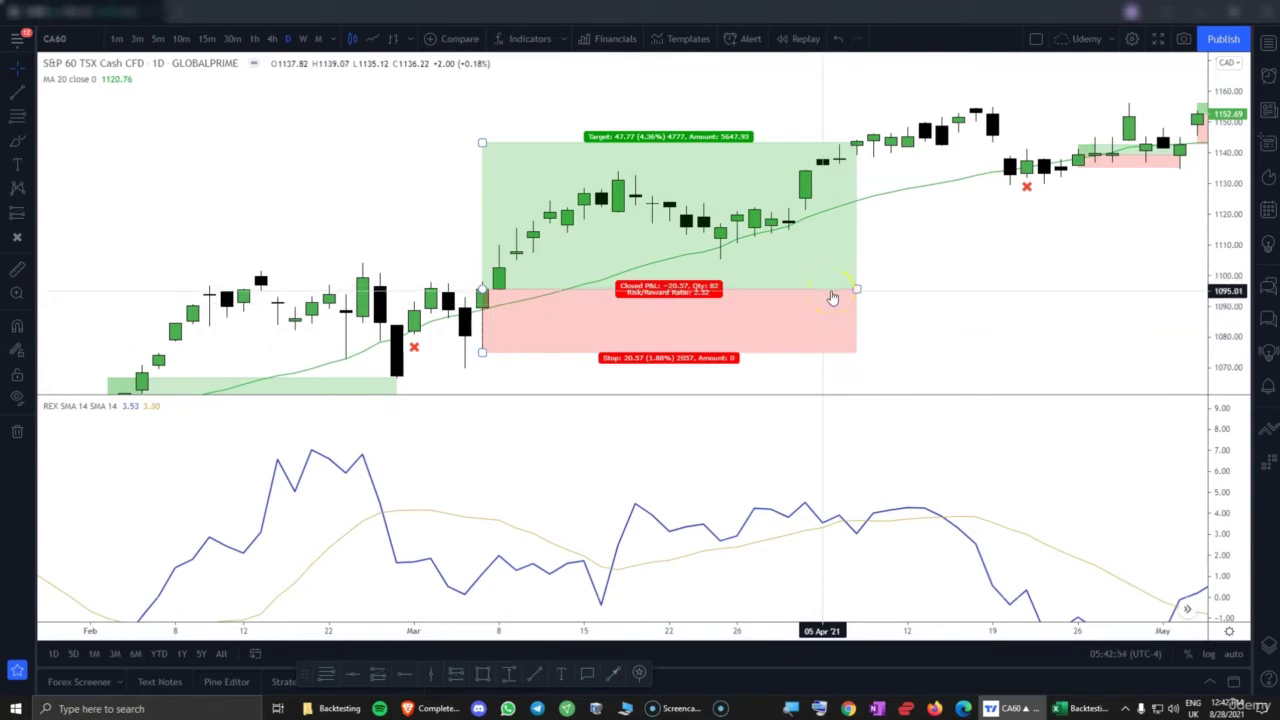
click(994, 266)
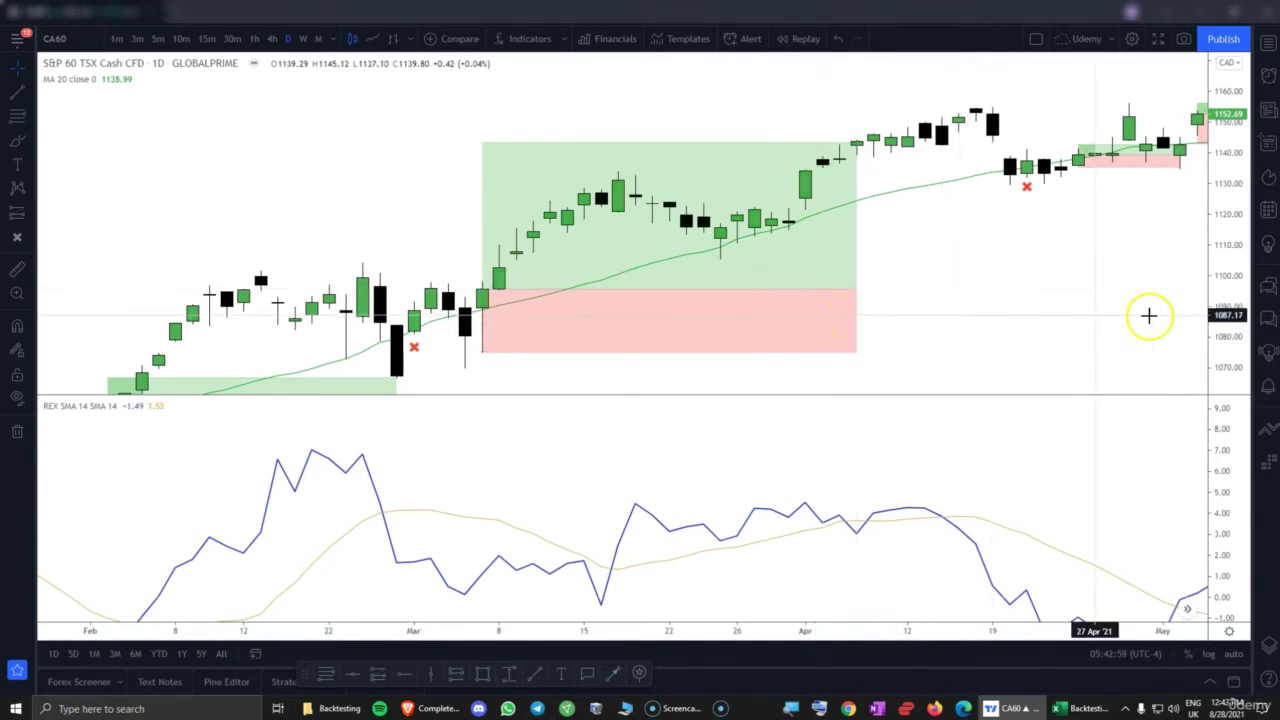
- Reduce the target of the 26 April 2021 long position to 0.01 points and end the position on 30 April
drag(1080, 314, 663, 333)
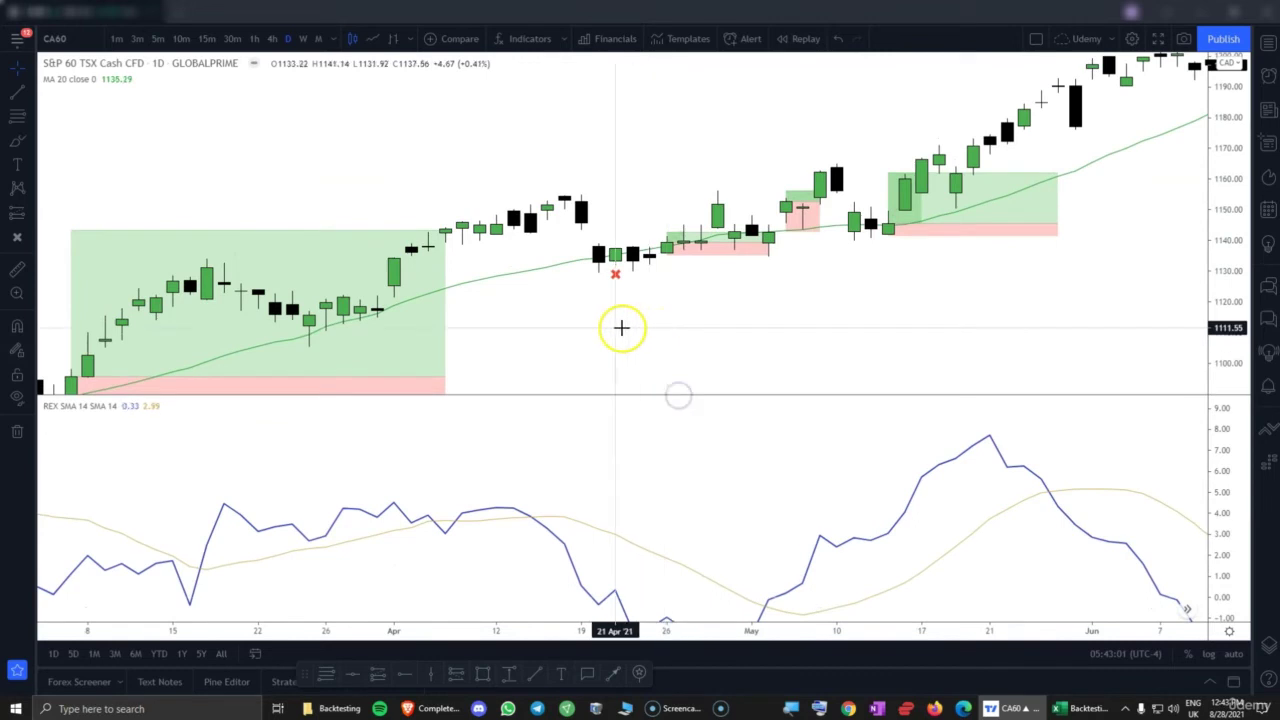
drag(817, 340, 782, 264)
drag(1218, 434, 1205, 504)
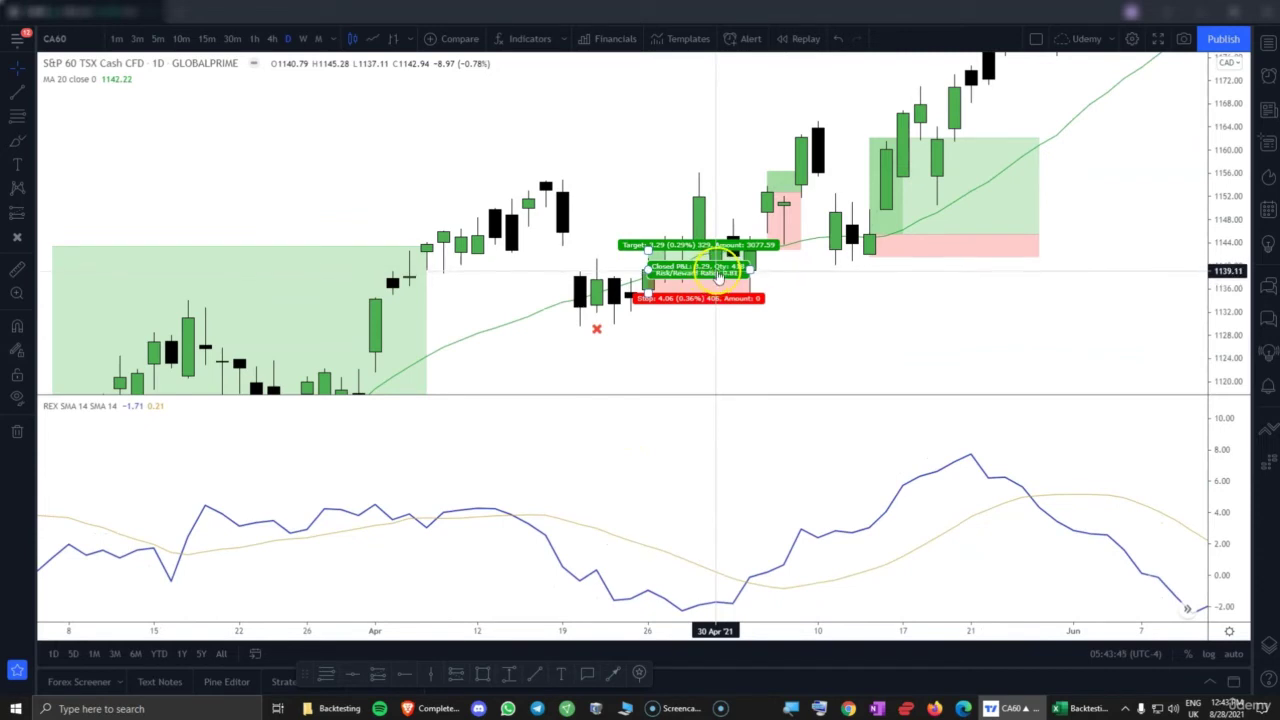
click(648, 290)
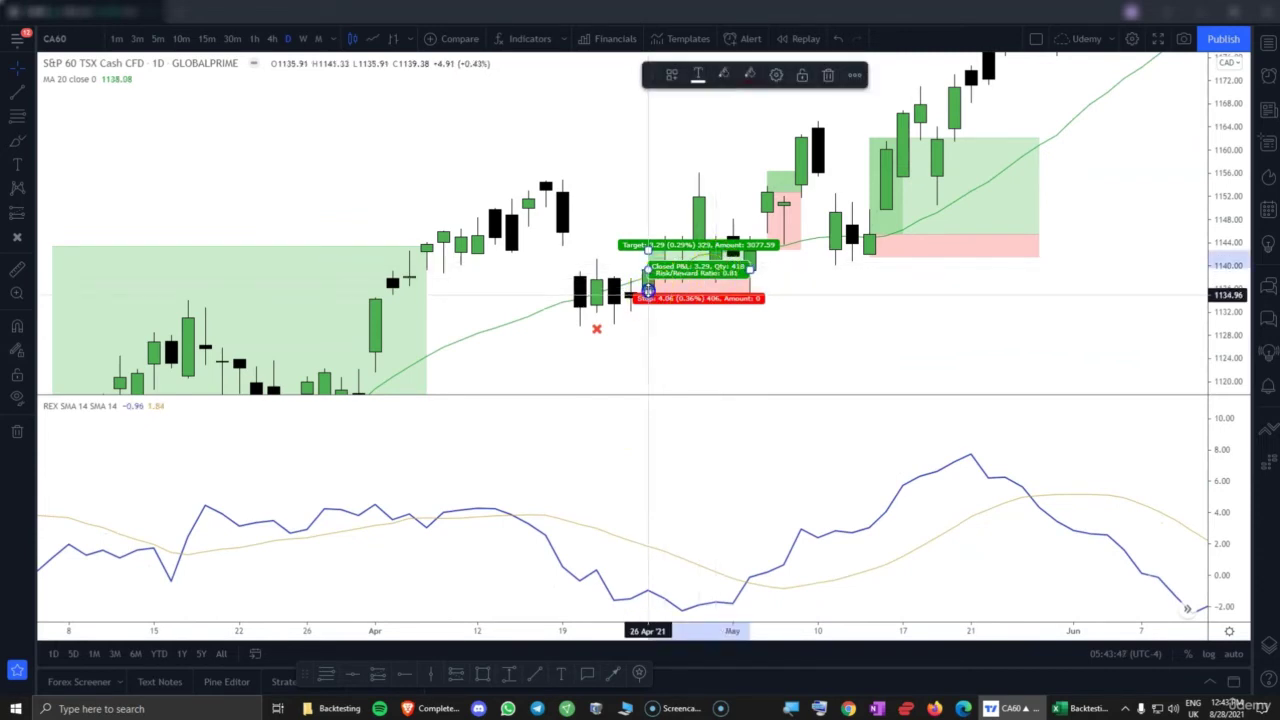
drag(648, 290, 648, 266)
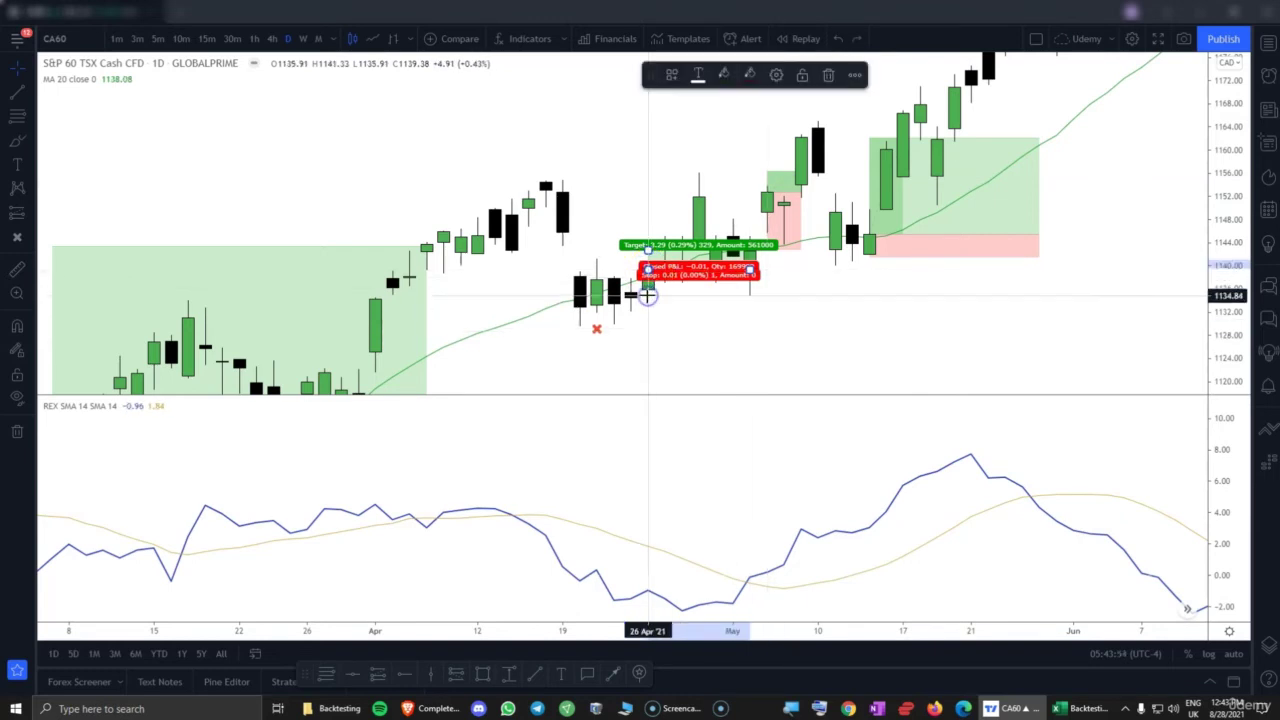
key(ctrl+z)
drag(648, 250, 648, 269)
drag(750, 269, 752, 268)
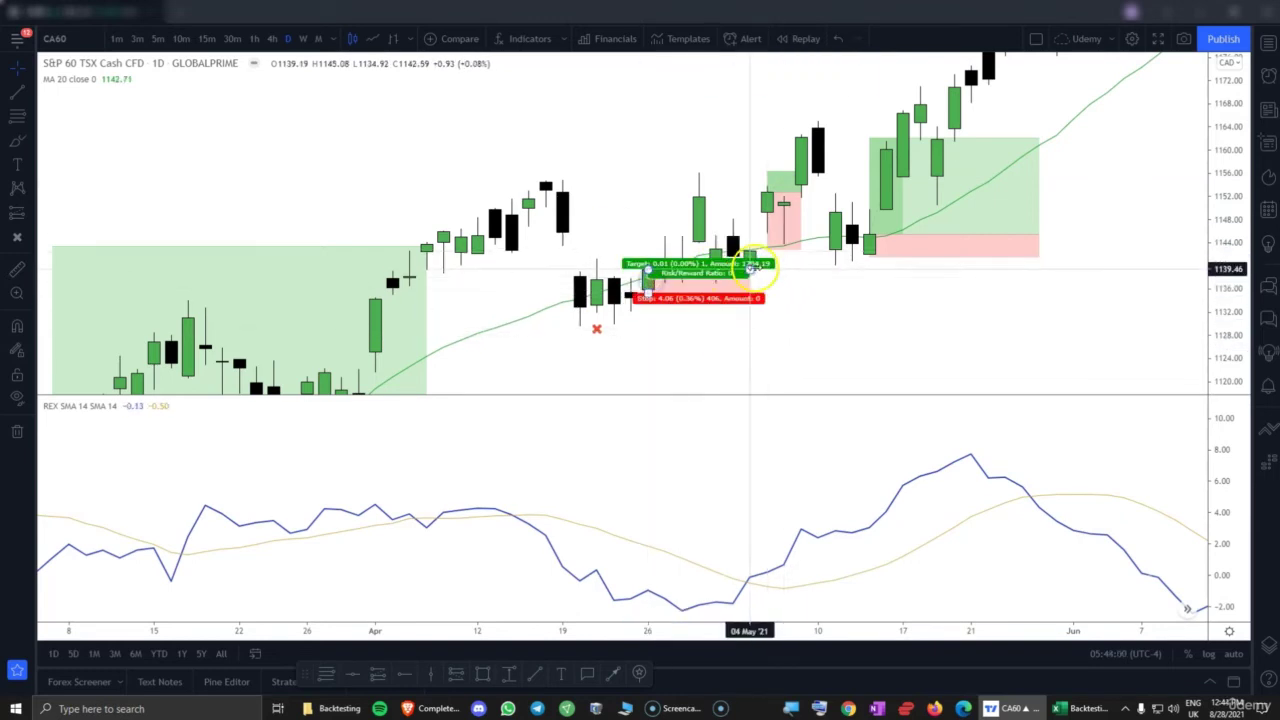
click(811, 304)
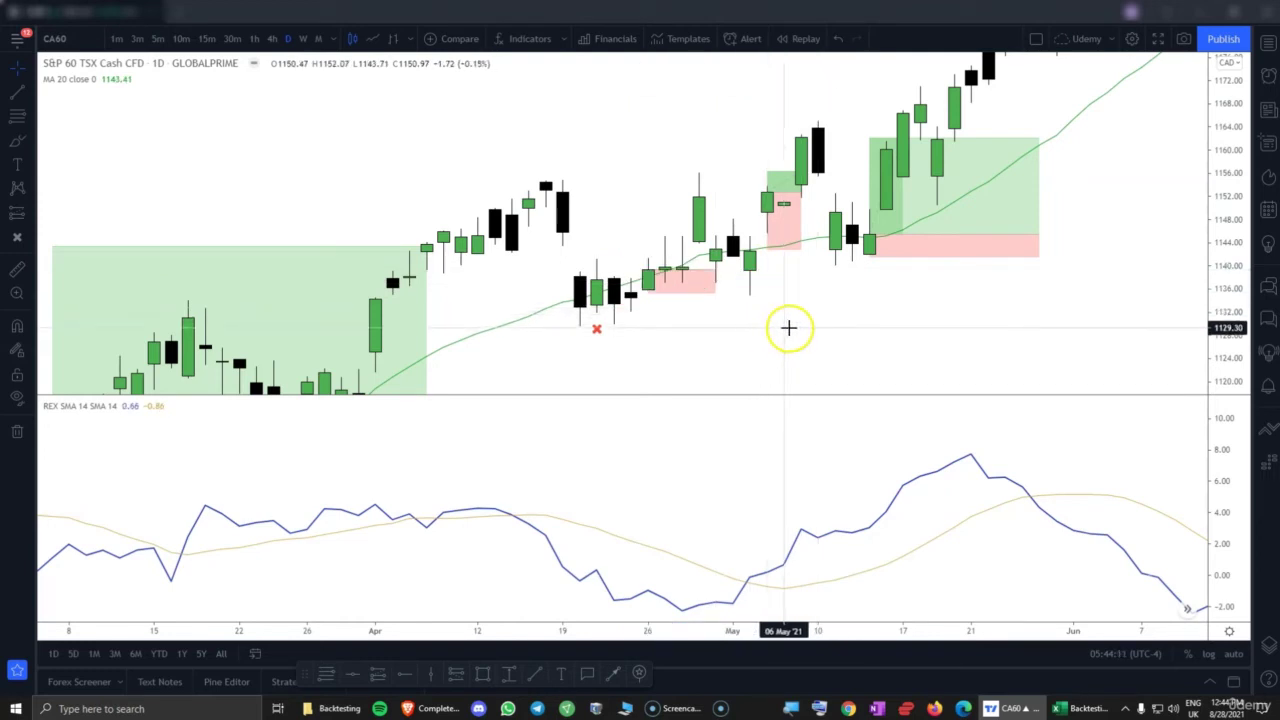
- Reduce the target of the 5 May 2021 long position to 0.01 points and extend the position to 11 May
mouse_move(768, 194)
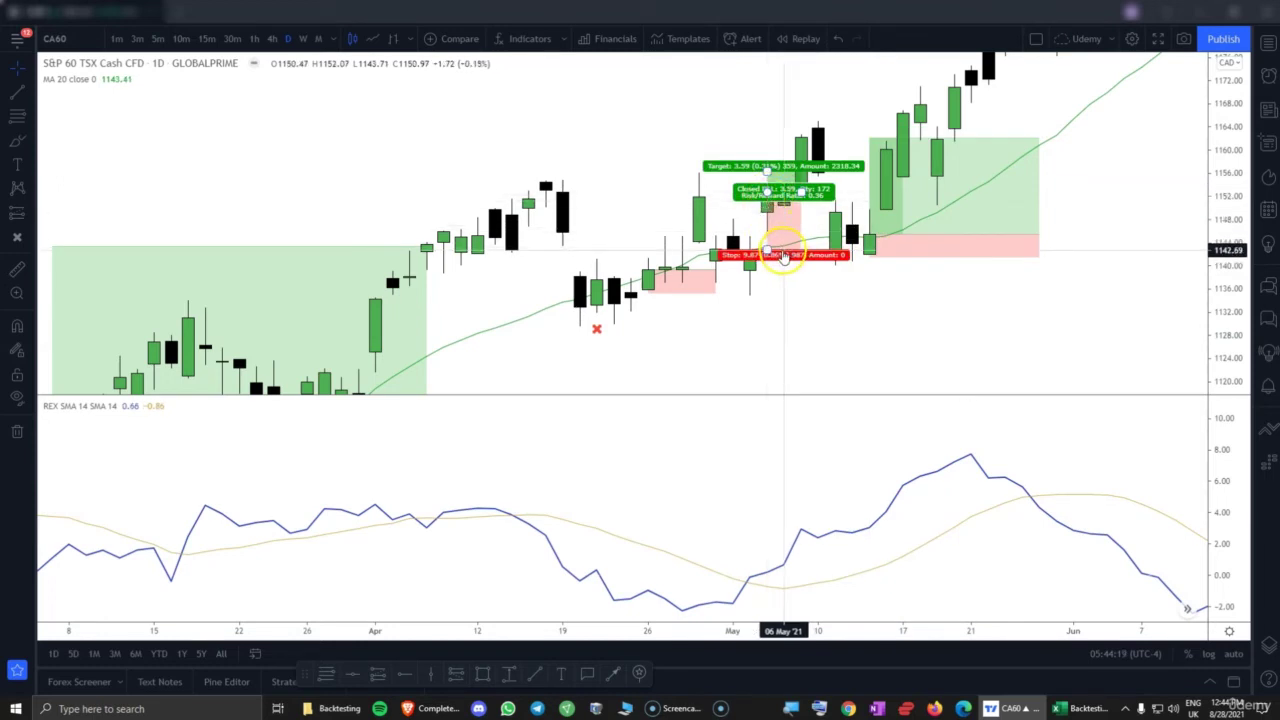
click(850, 306)
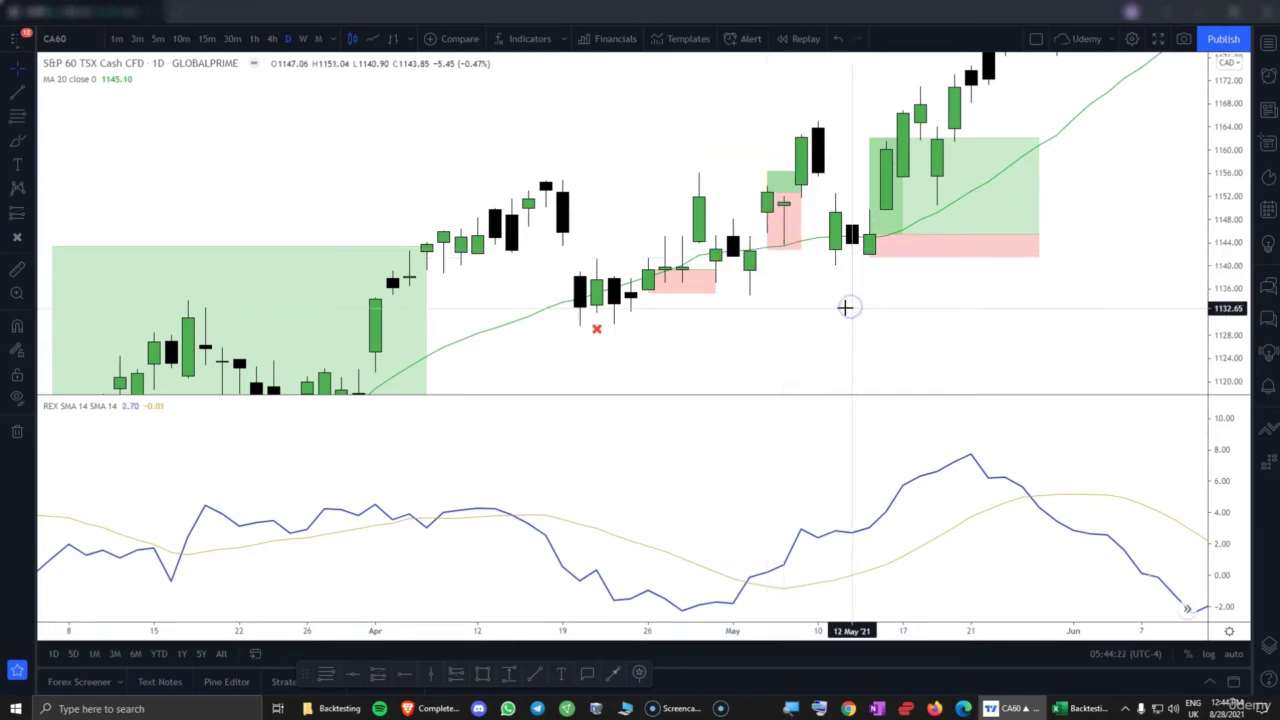
click(800, 191)
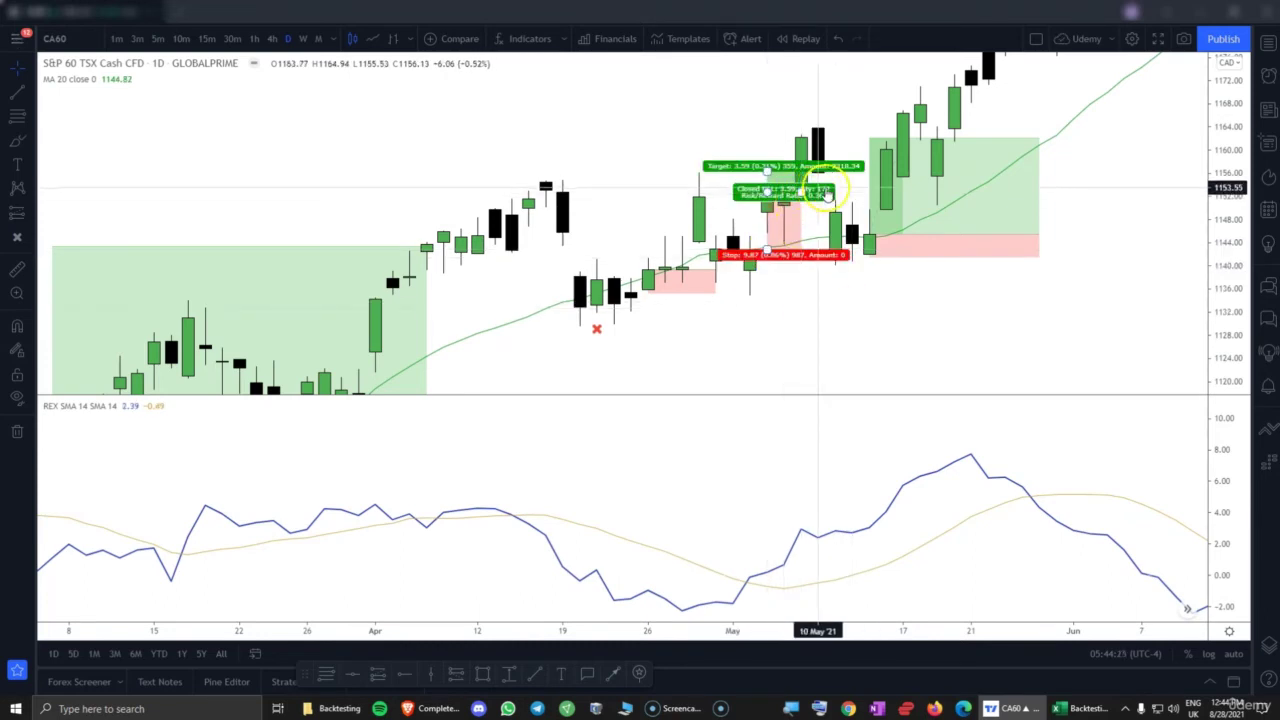
click(818, 183)
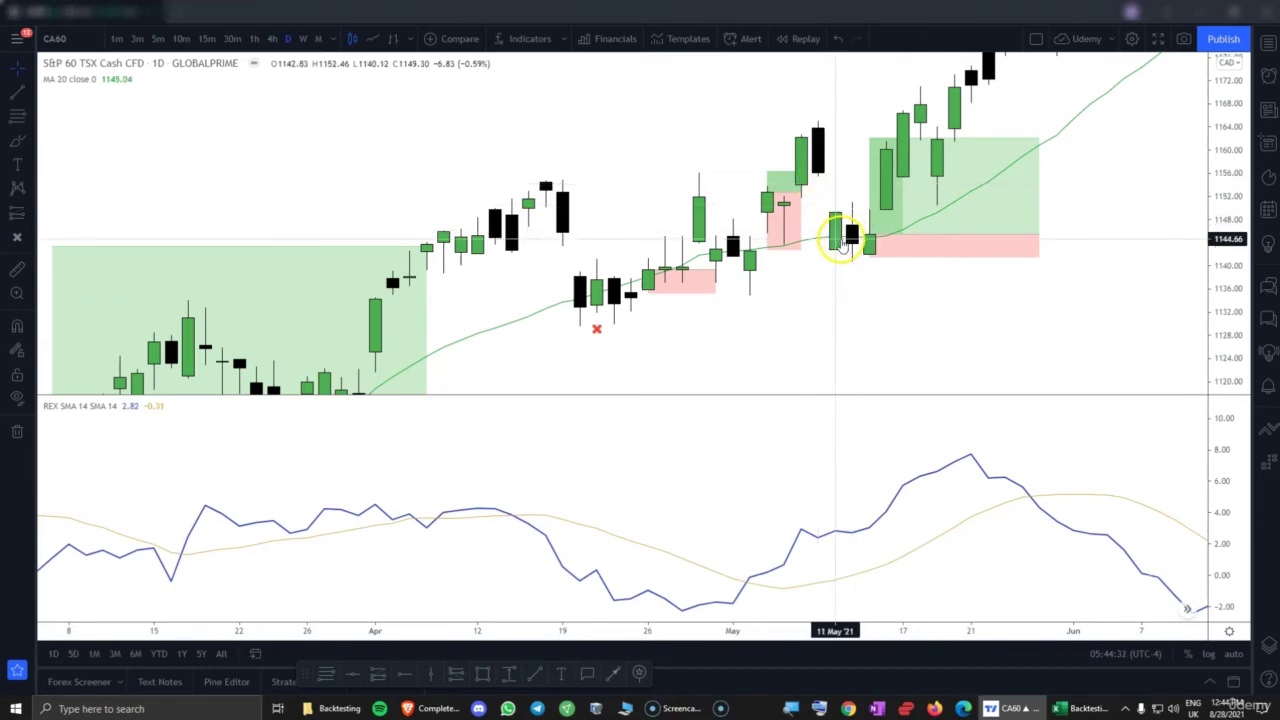
click(785, 200)
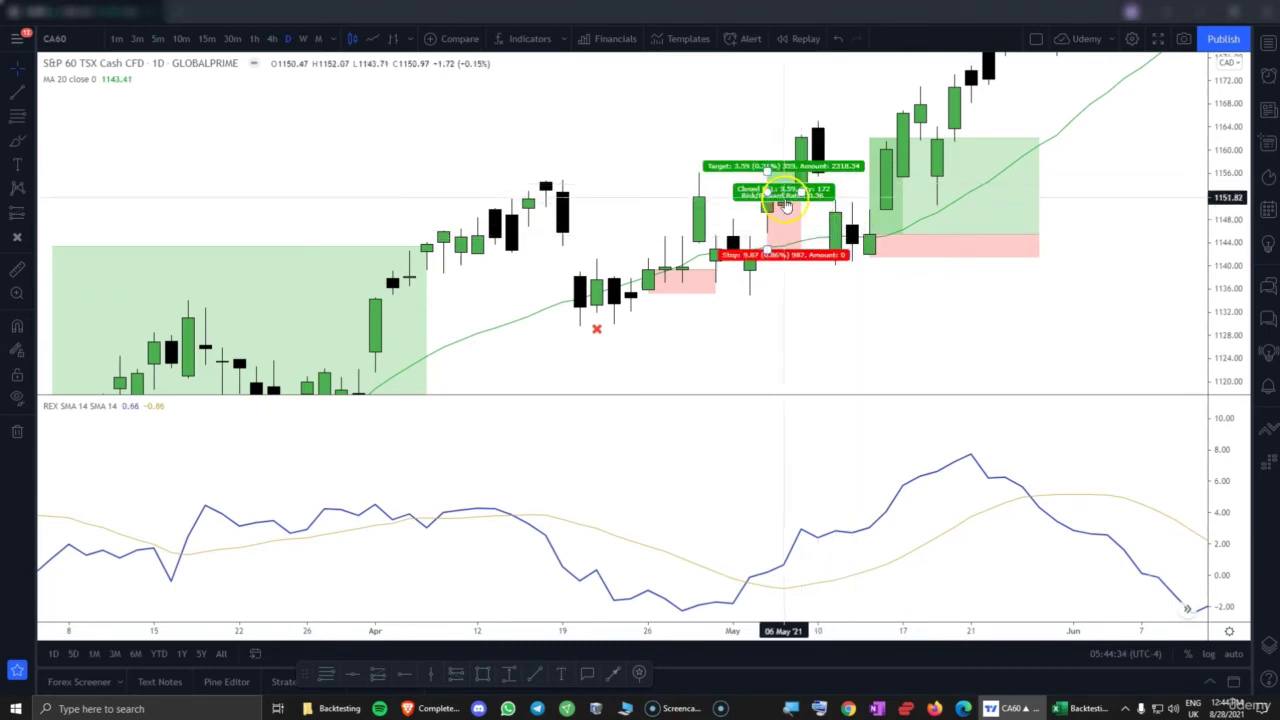
drag(767, 171, 836, 193)
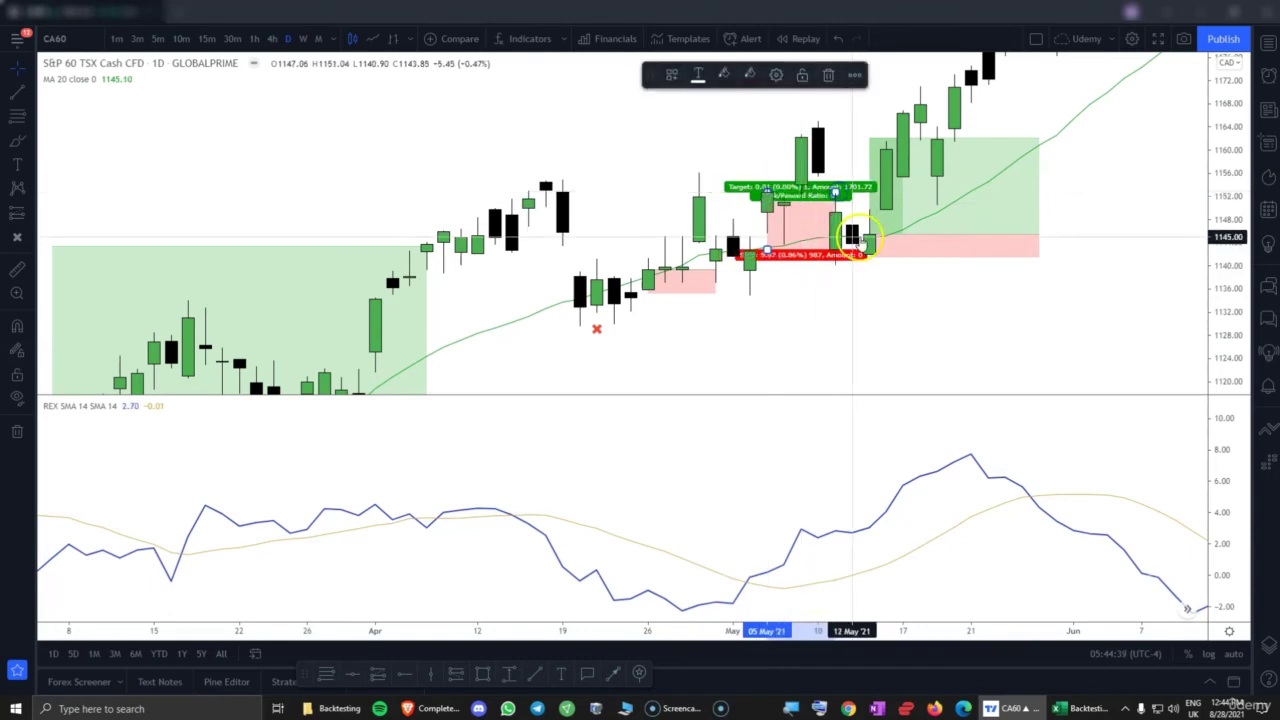
click(918, 320)
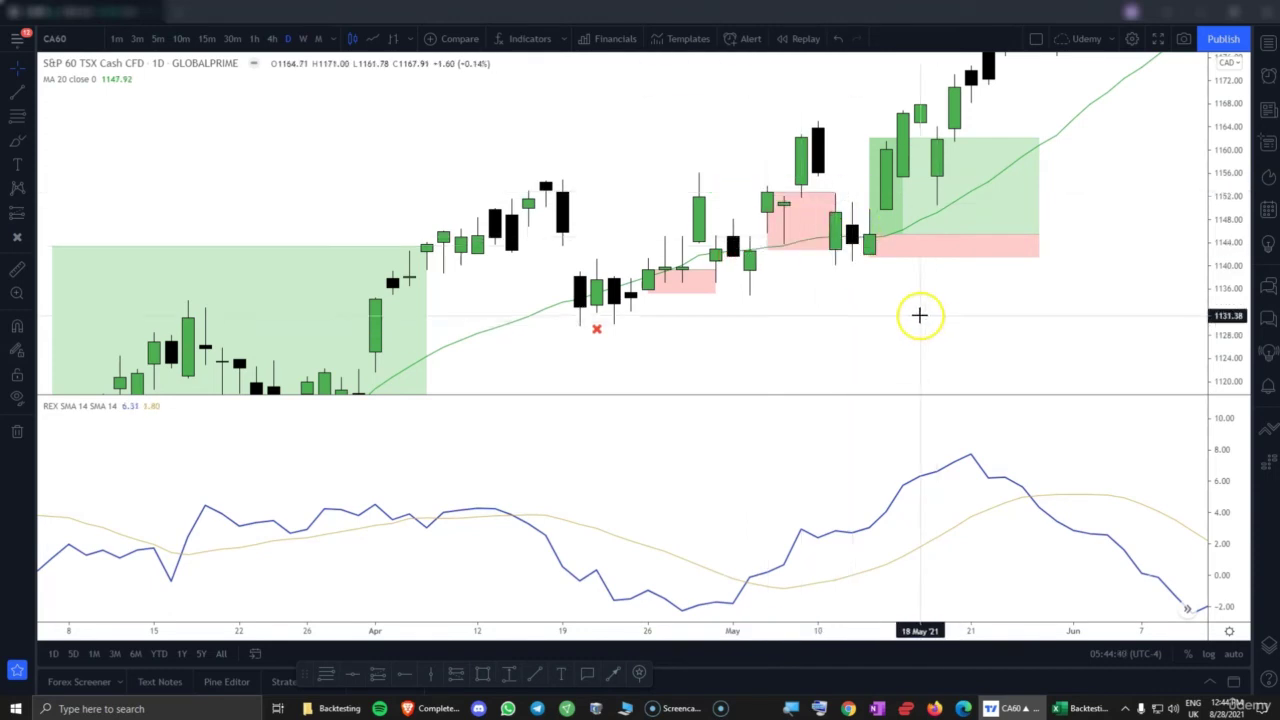
- Raise the target of the 13 May 2021 long position to 44.41 points, at about 1189.90
click(870, 248)
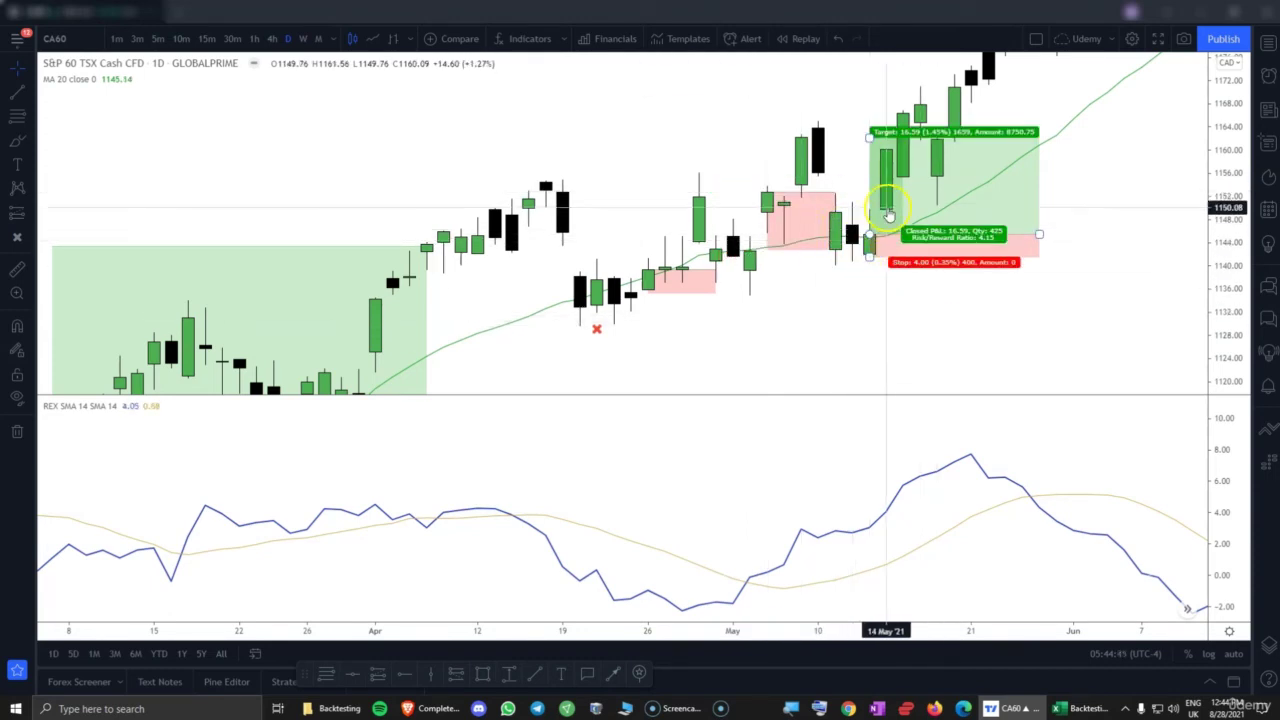
click(1153, 293)
drag(1144, 254, 883, 374)
drag(1229, 160, 1162, 301)
drag(1023, 303, 900, 311)
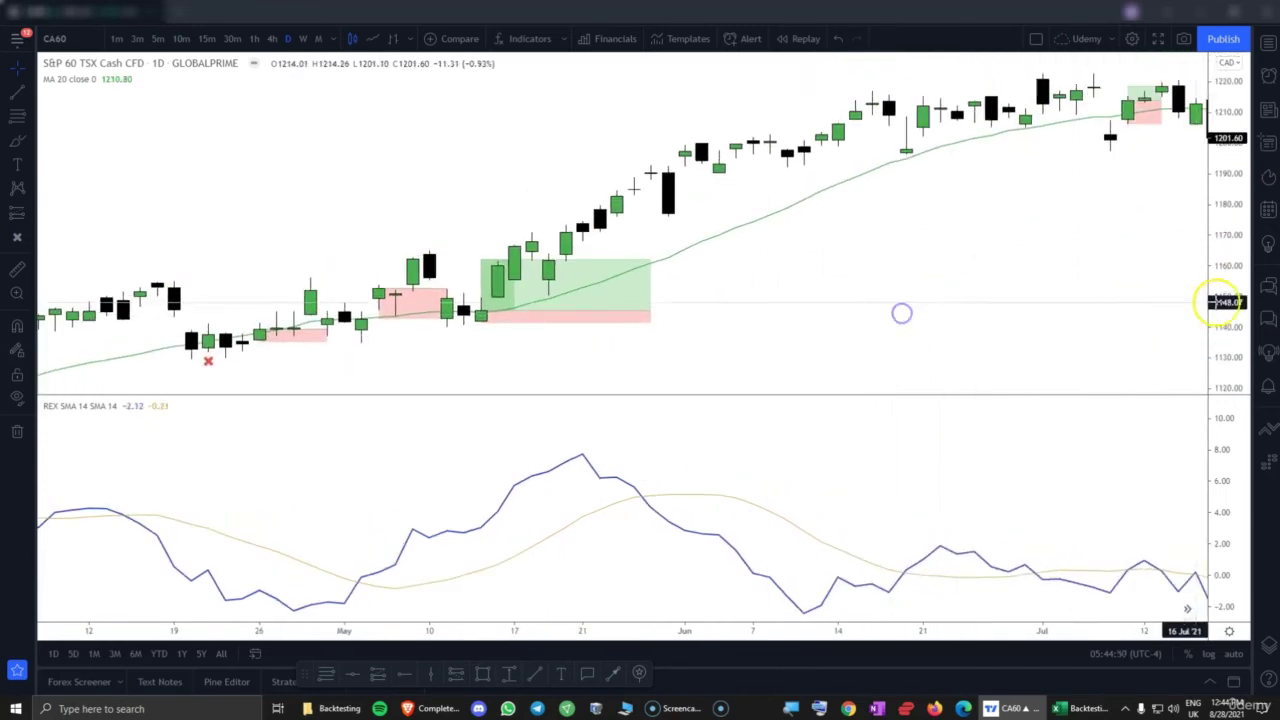
drag(1222, 302, 1212, 206)
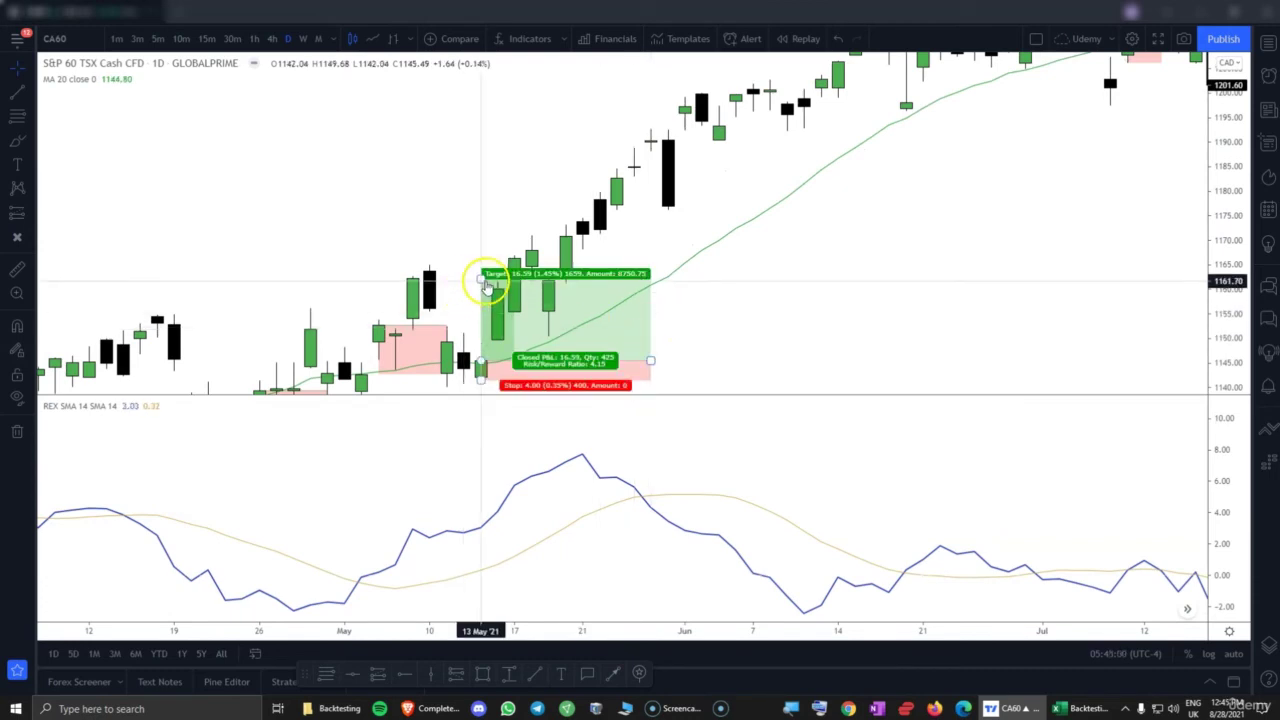
drag(482, 280, 494, 142)
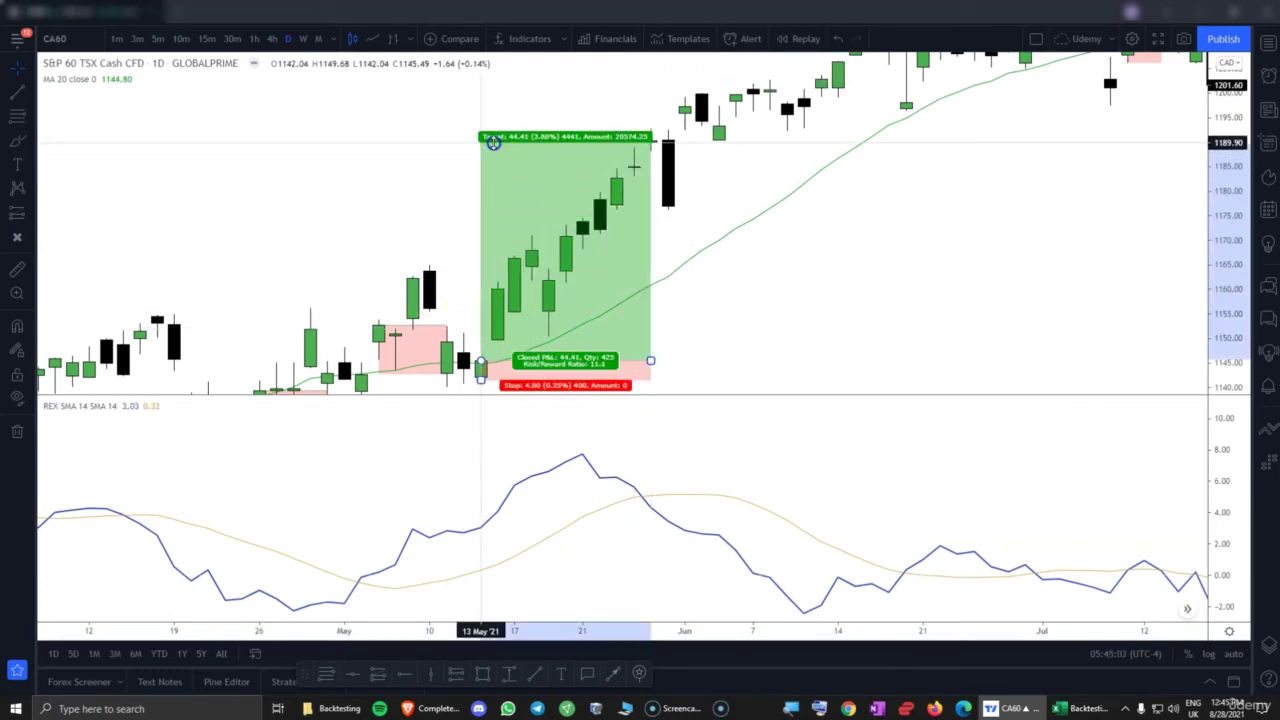
drag(786, 254, 829, 249)
double_click(829, 249)
- Review the adjusted April and May 2021 long positions, checking their targets and stops against the candles
drag(1234, 129, 1228, 330)
double_click(964, 287)
drag(964, 287, 954, 330)
scroll(954, 330, down, 1)
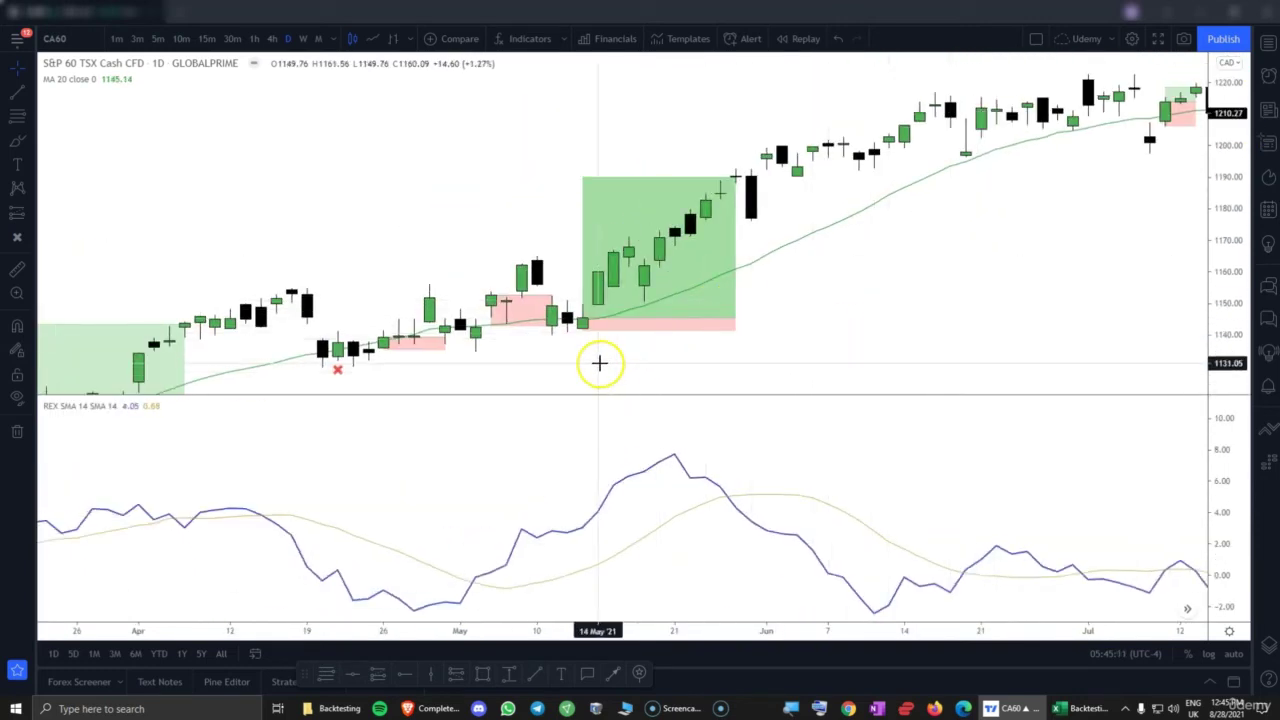
click(367, 356)
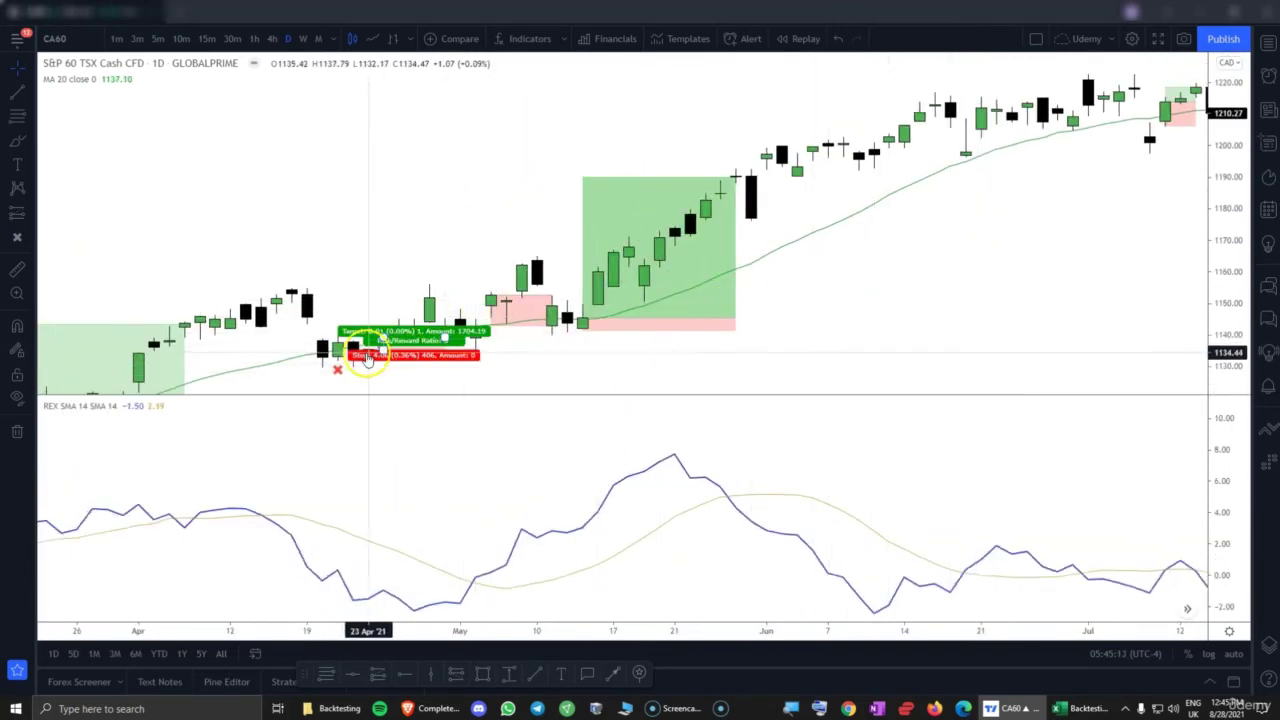
drag(367, 358, 508, 307)
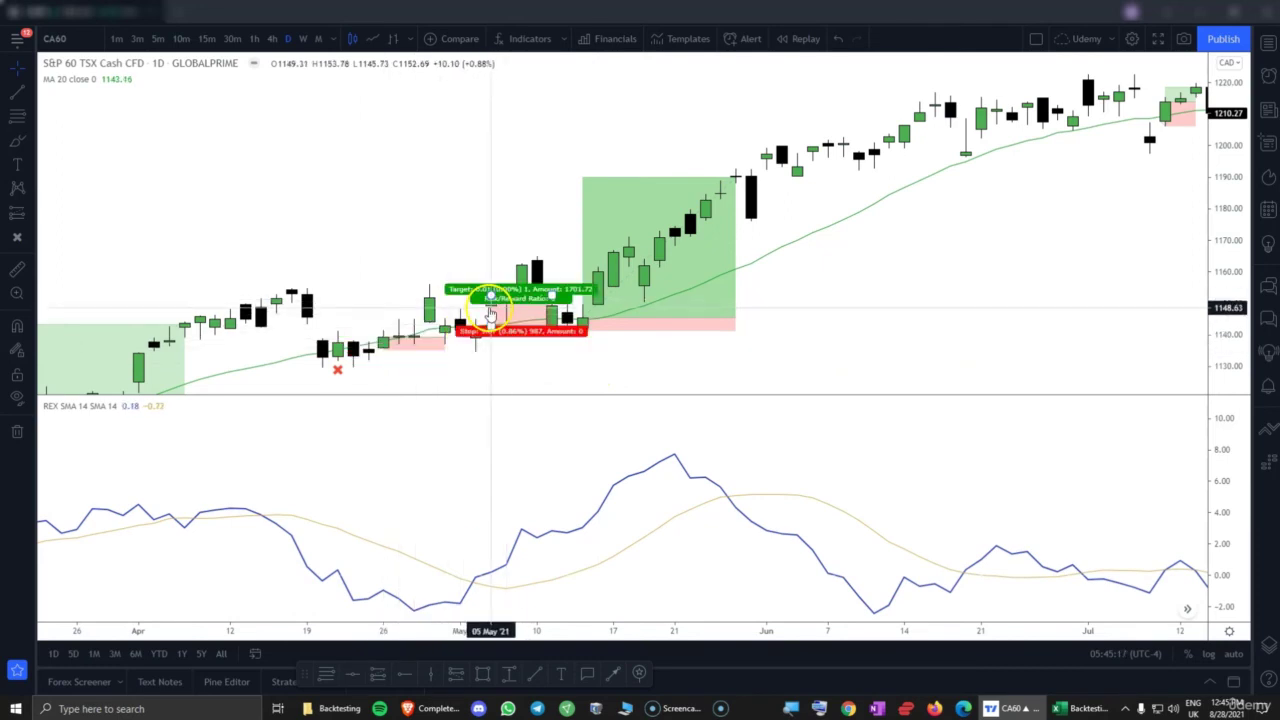
mouse_move(498, 312)
mouse_down()
mouse_move(451, 323)
mouse_move(420, 309)
mouse_move(466, 323)
mouse_move(508, 313)
mouse_up()
drag(848, 323, 800, 328)
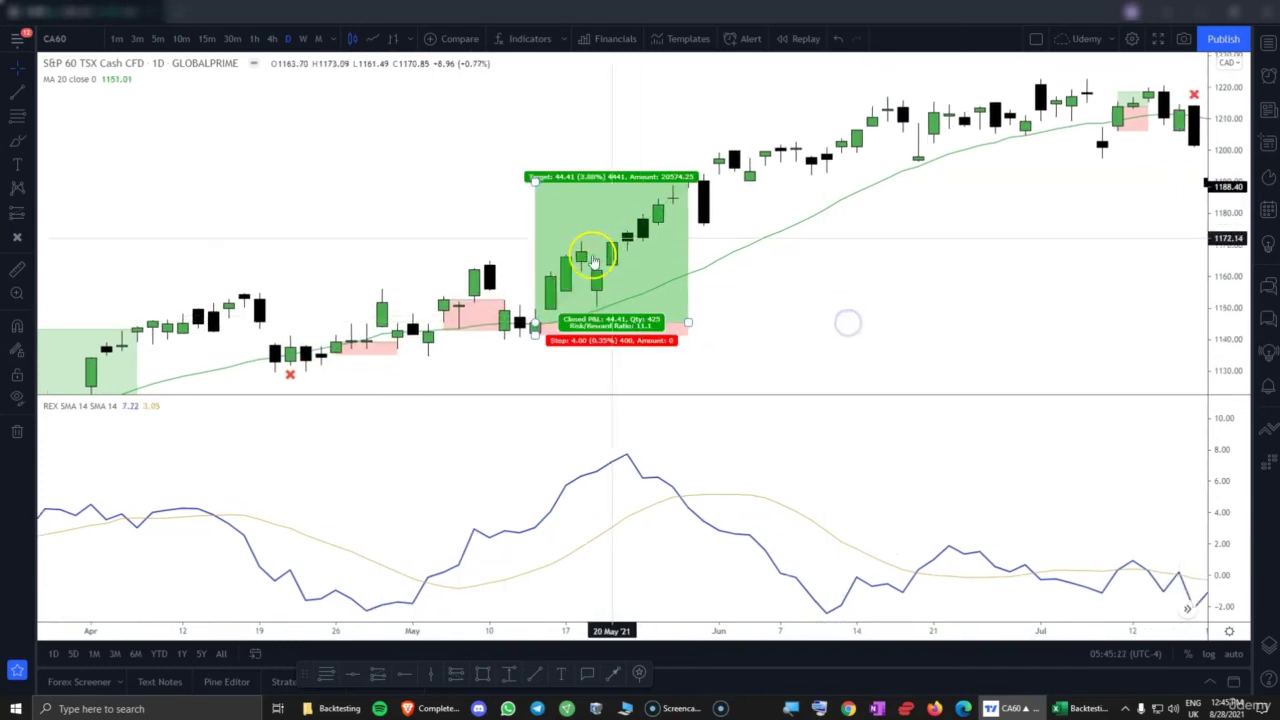
- Examine the 9 July and 27 July 2021 long positions against the REX line, moving average and candle closes
drag(886, 263, 622, 343)
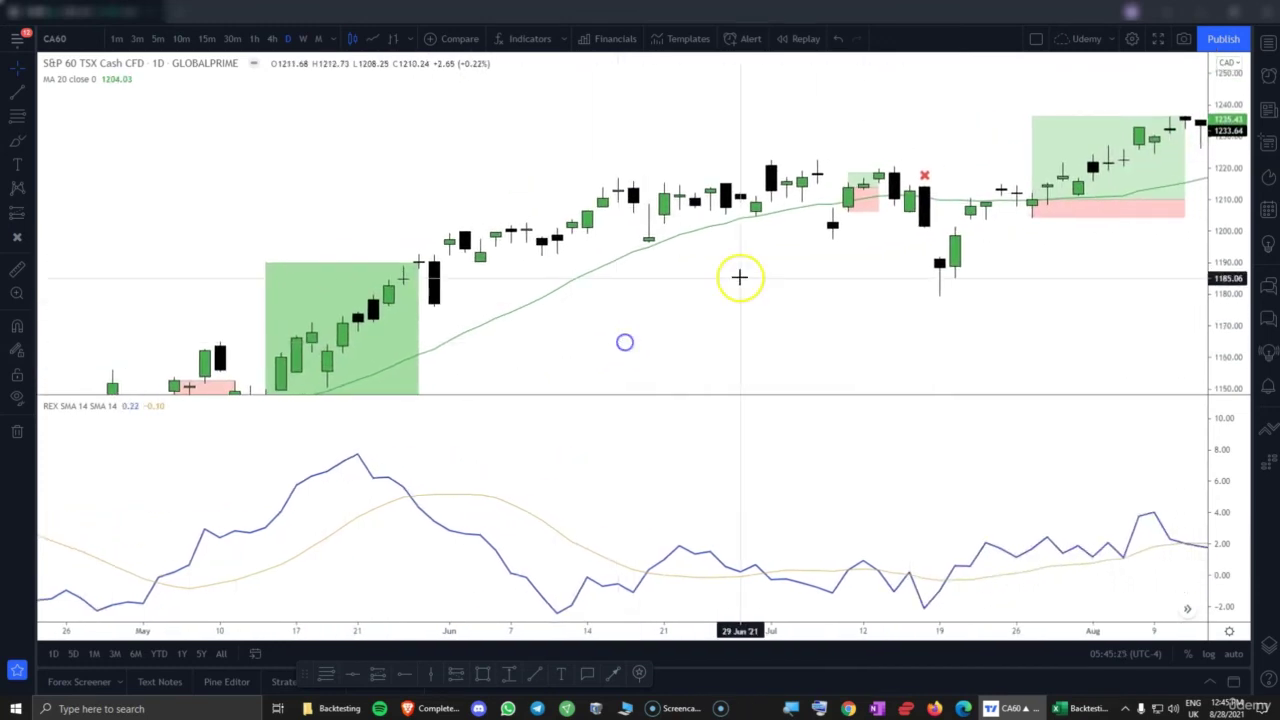
drag(738, 278, 545, 335)
click(656, 317)
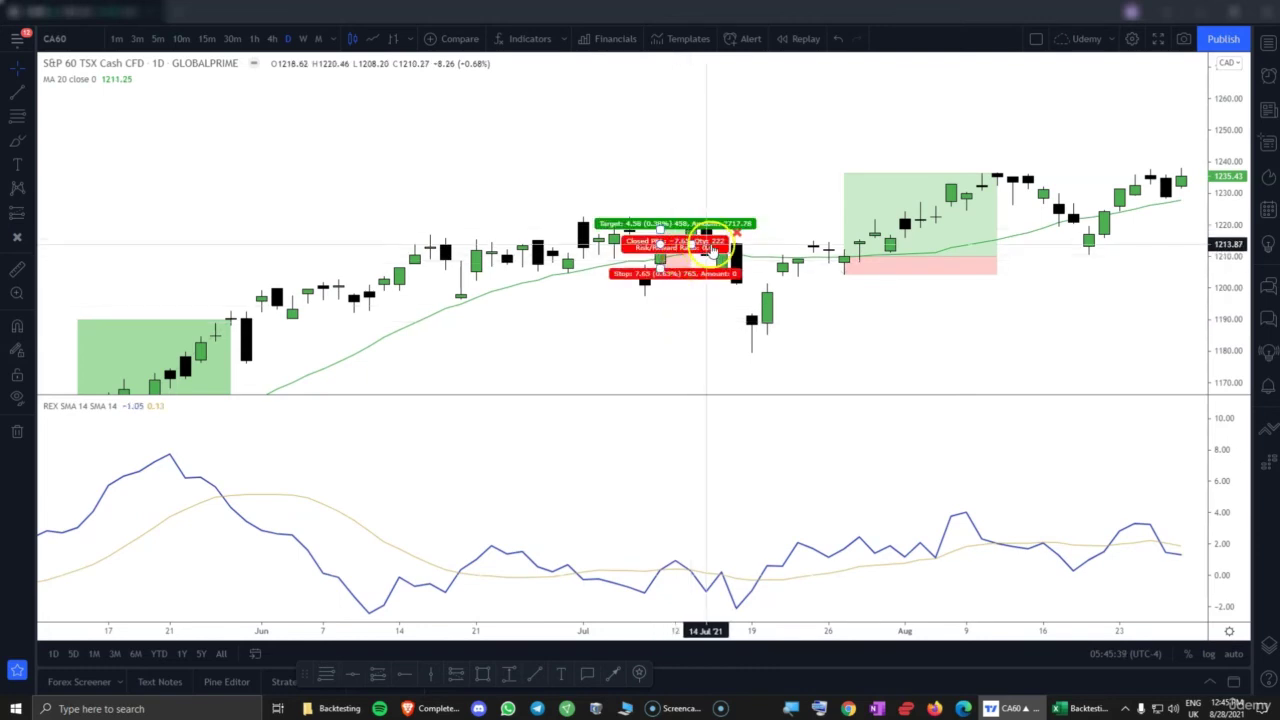
click(733, 288)
drag(874, 311, 614, 346)
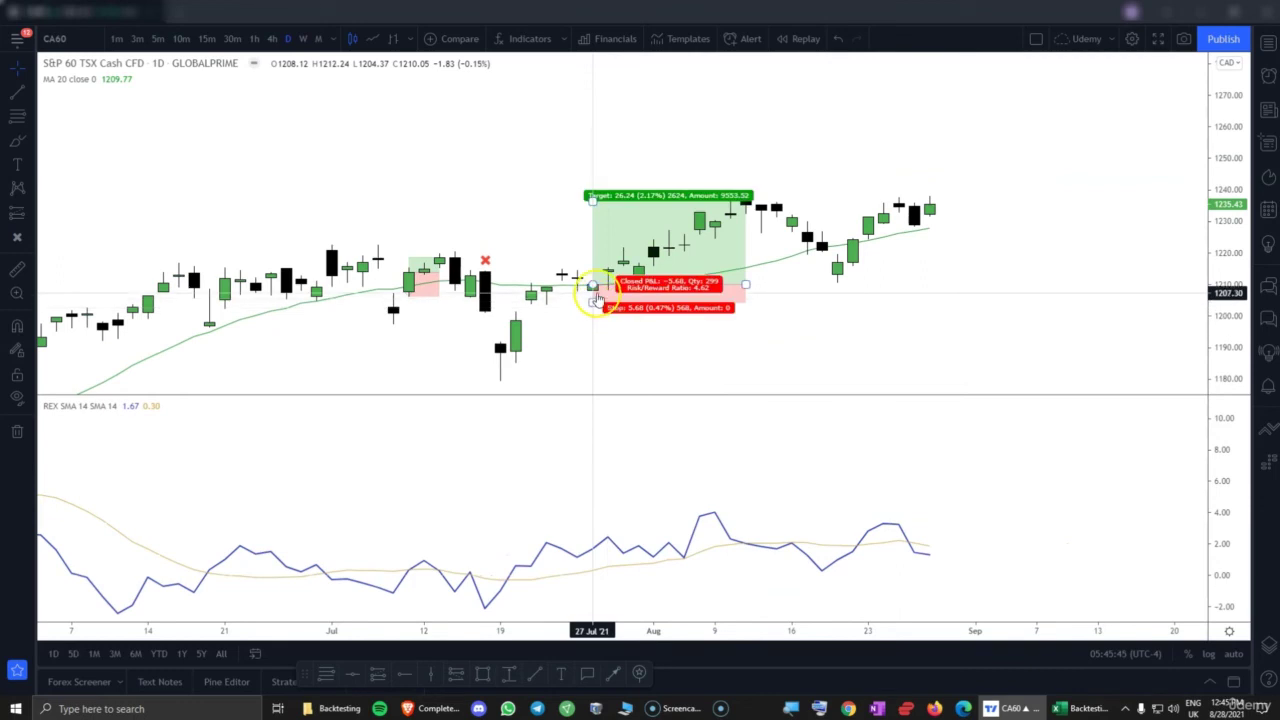
drag(1231, 368, 1231, 430)
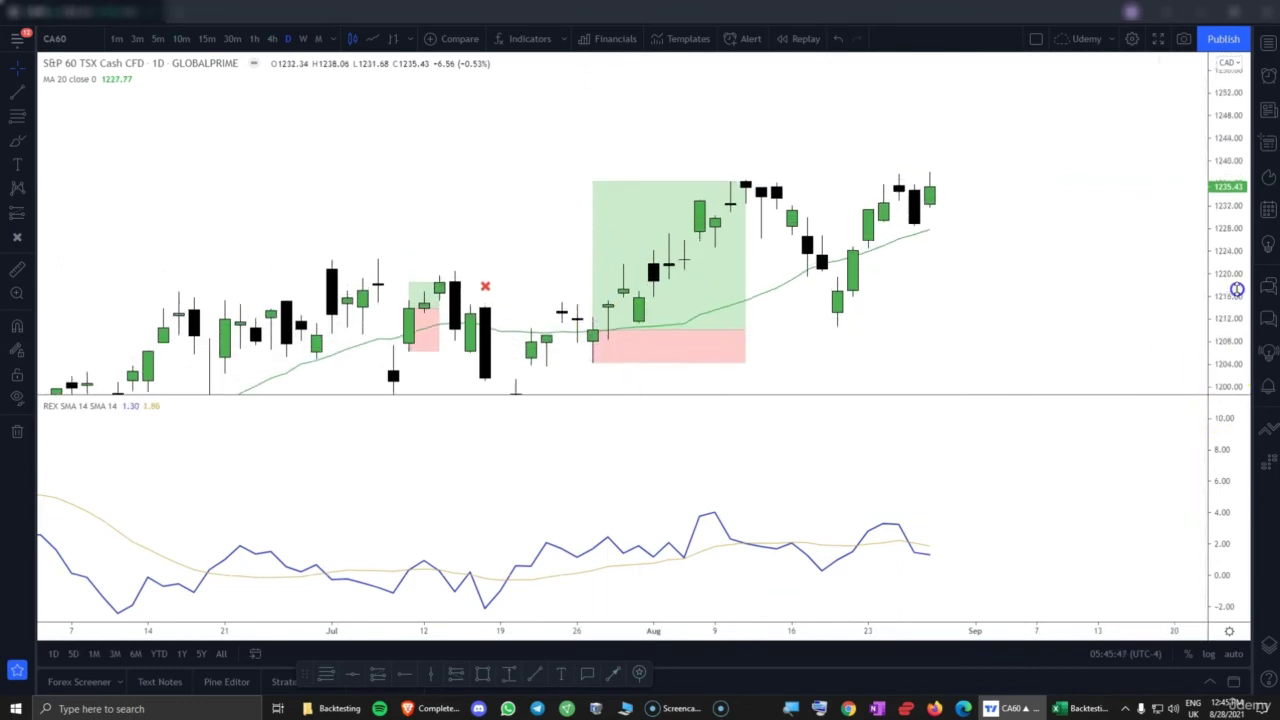
drag(954, 303, 1100, 214)
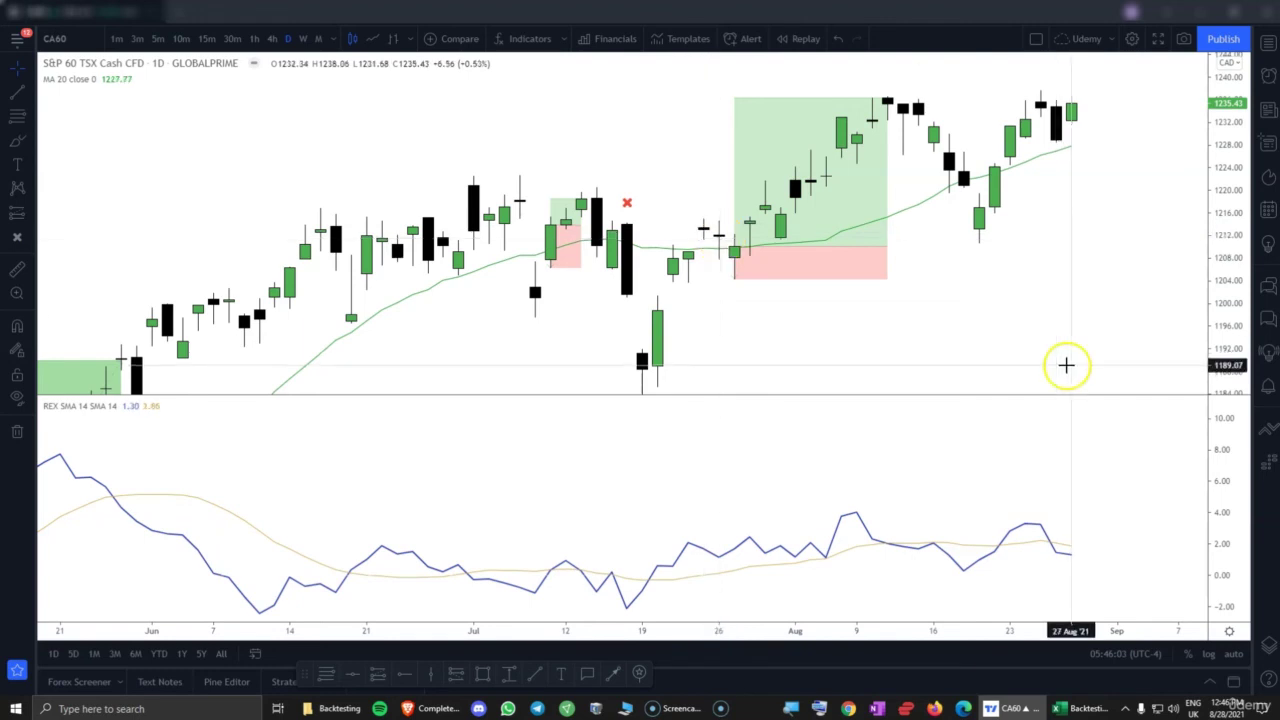
drag(1222, 300, 1113, 121)
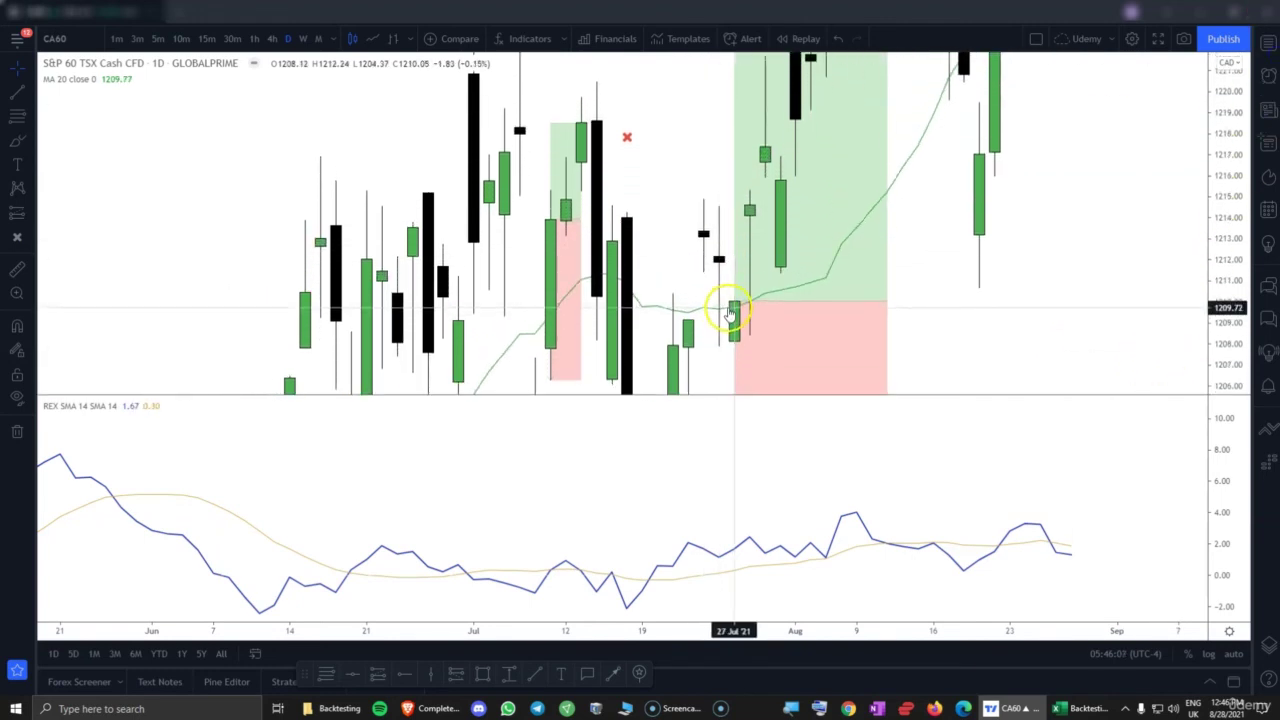
- Place a long position at the 20 August 2021 candle close, 1224.21, with its stop 8.22 points below at the candle's low
mouse_move(748, 333)
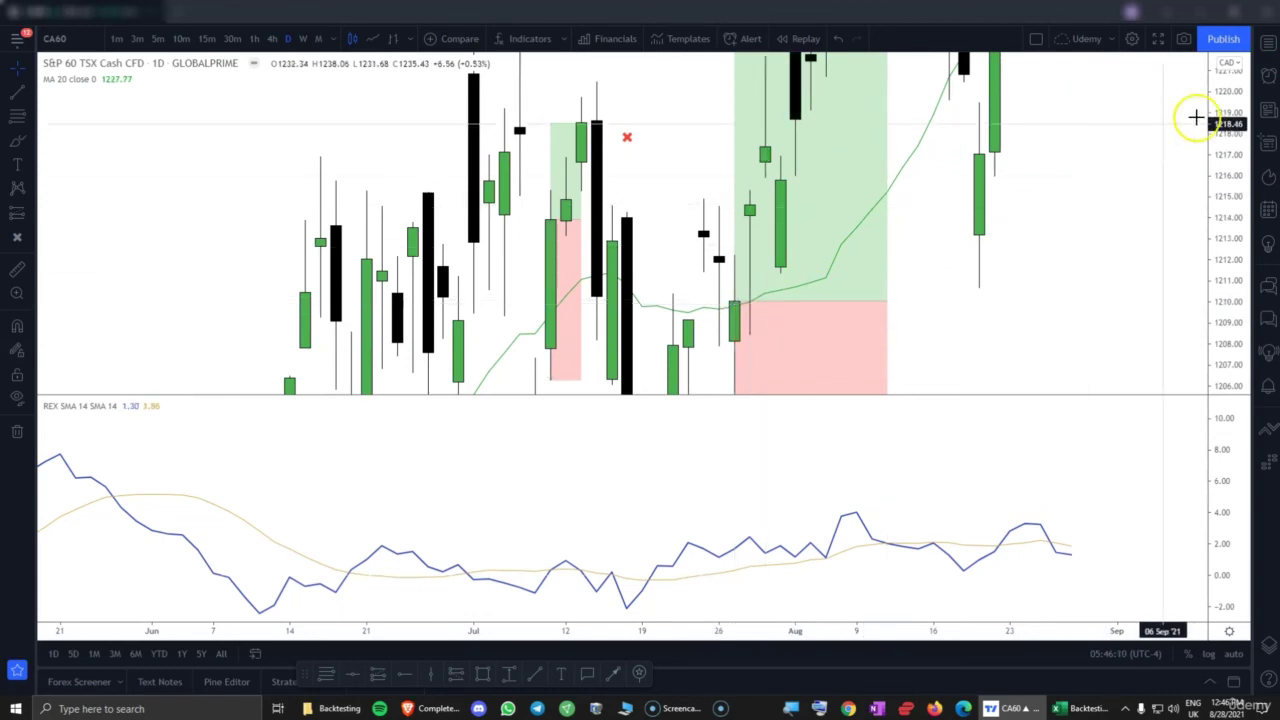
drag(1220, 123, 1210, 352)
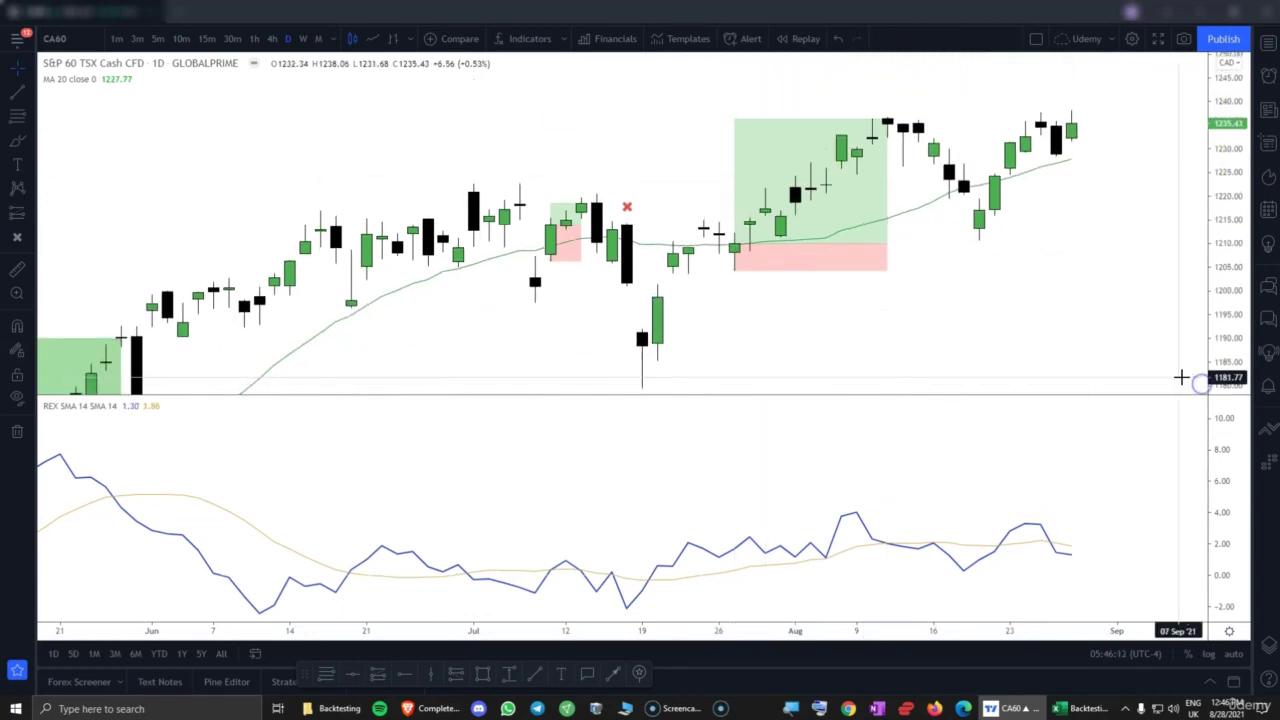
scroll(1181, 377, down, 1)
drag(1121, 339, 942, 357)
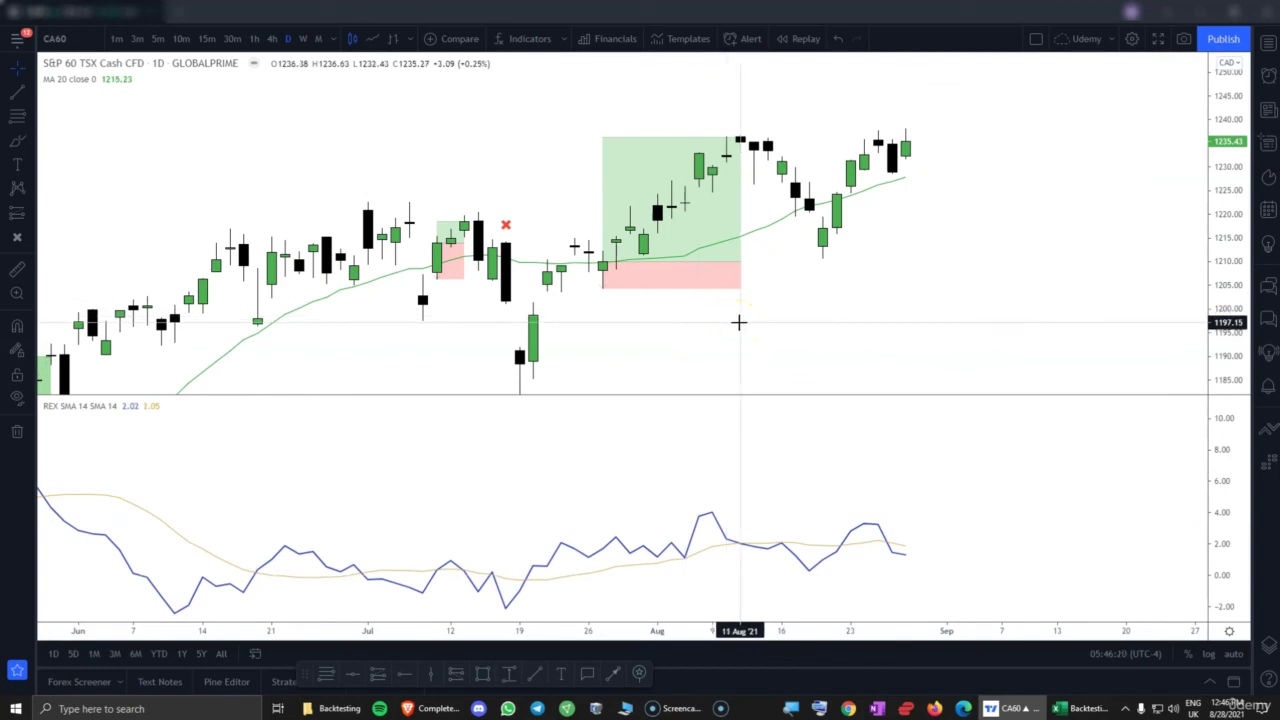
click(820, 331)
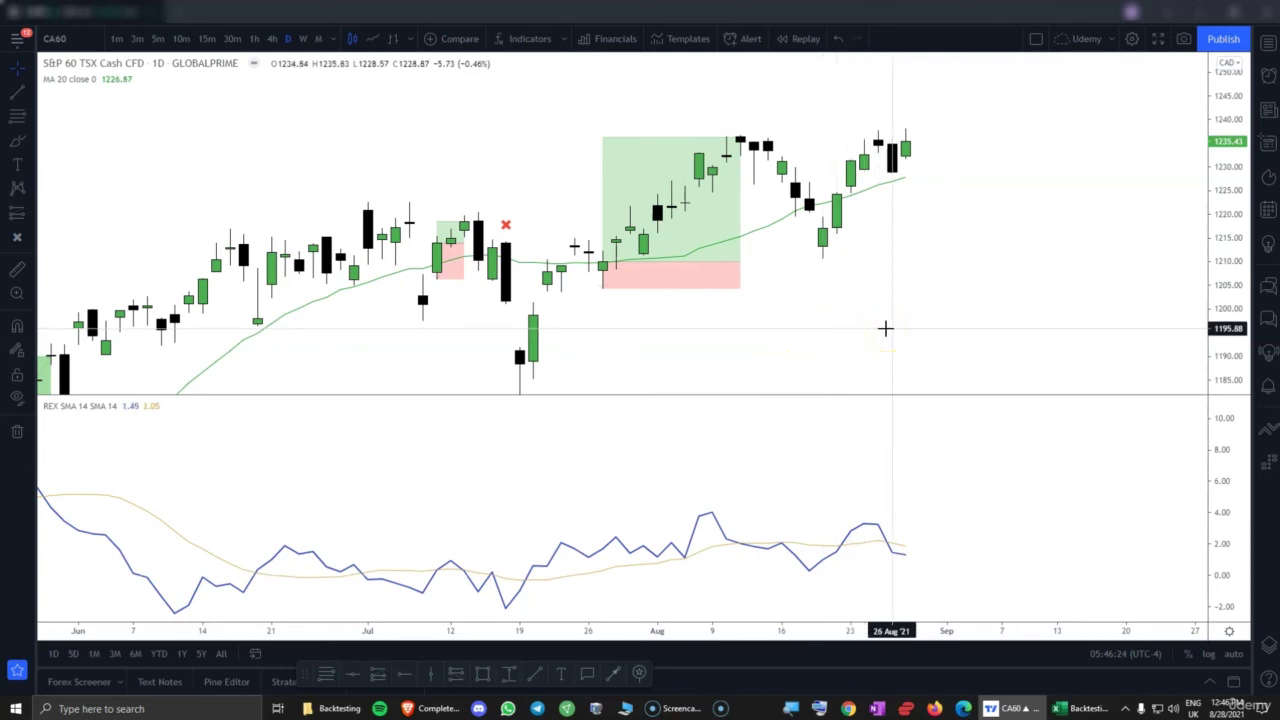
click(842, 286)
click(666, 534)
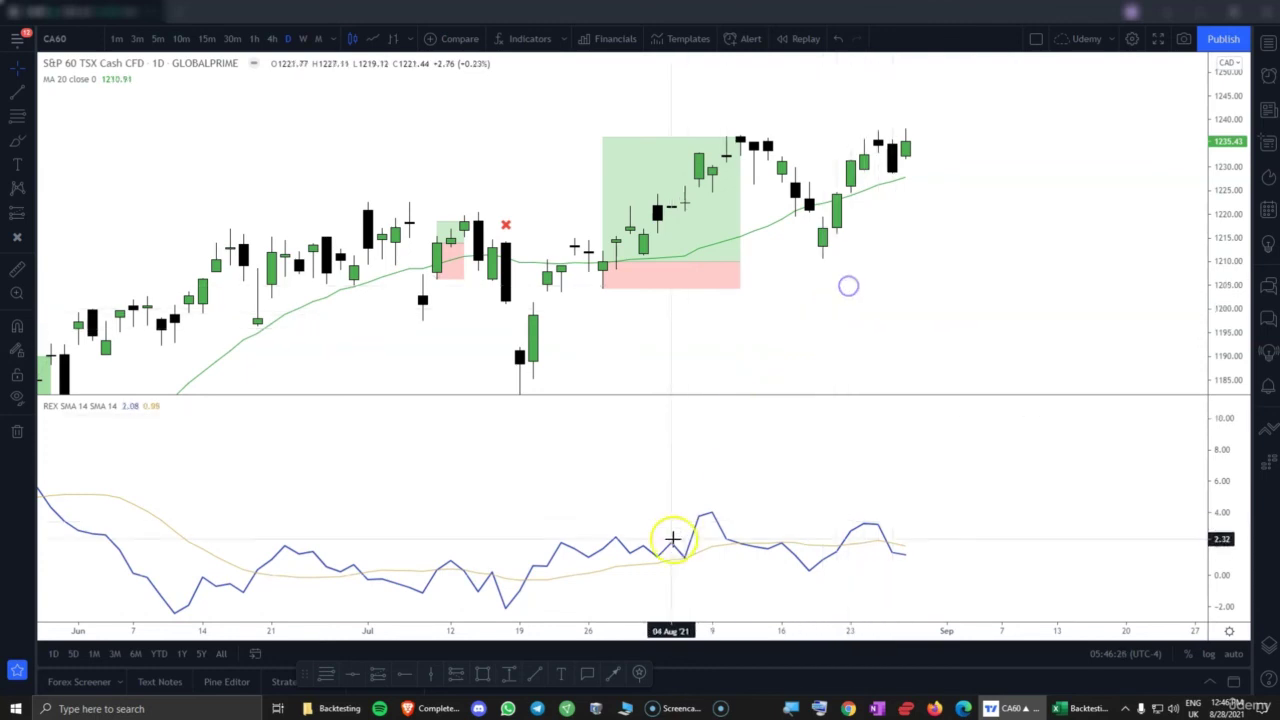
click(16, 328)
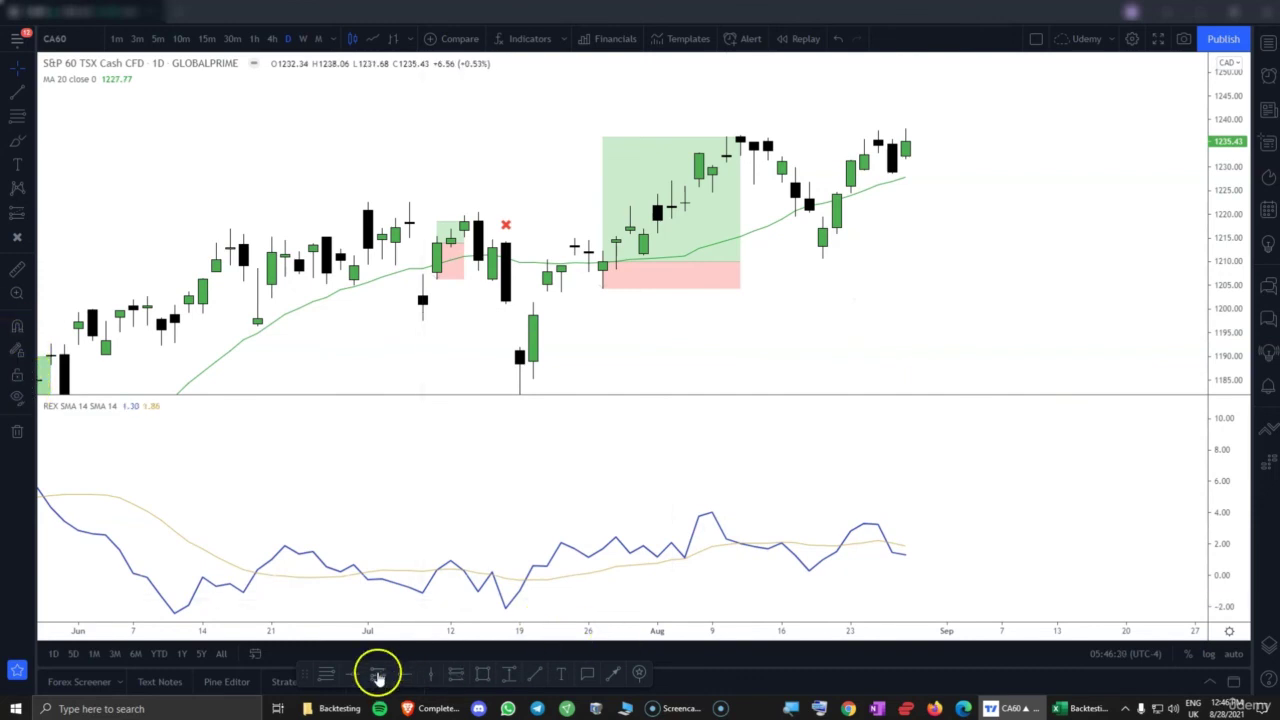
click(836, 194)
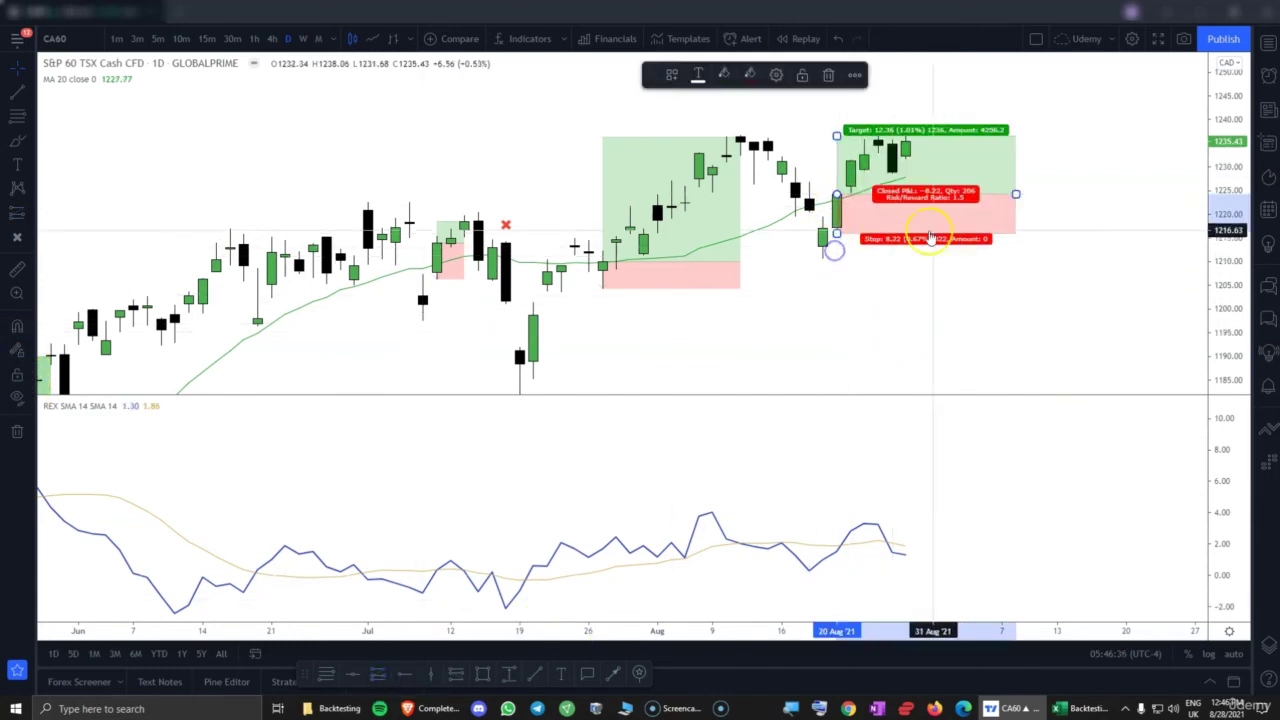
- End the 20 August 2021 long position on 26 August and lower its target to about 4.42 points
drag(1016, 194, 898, 187)
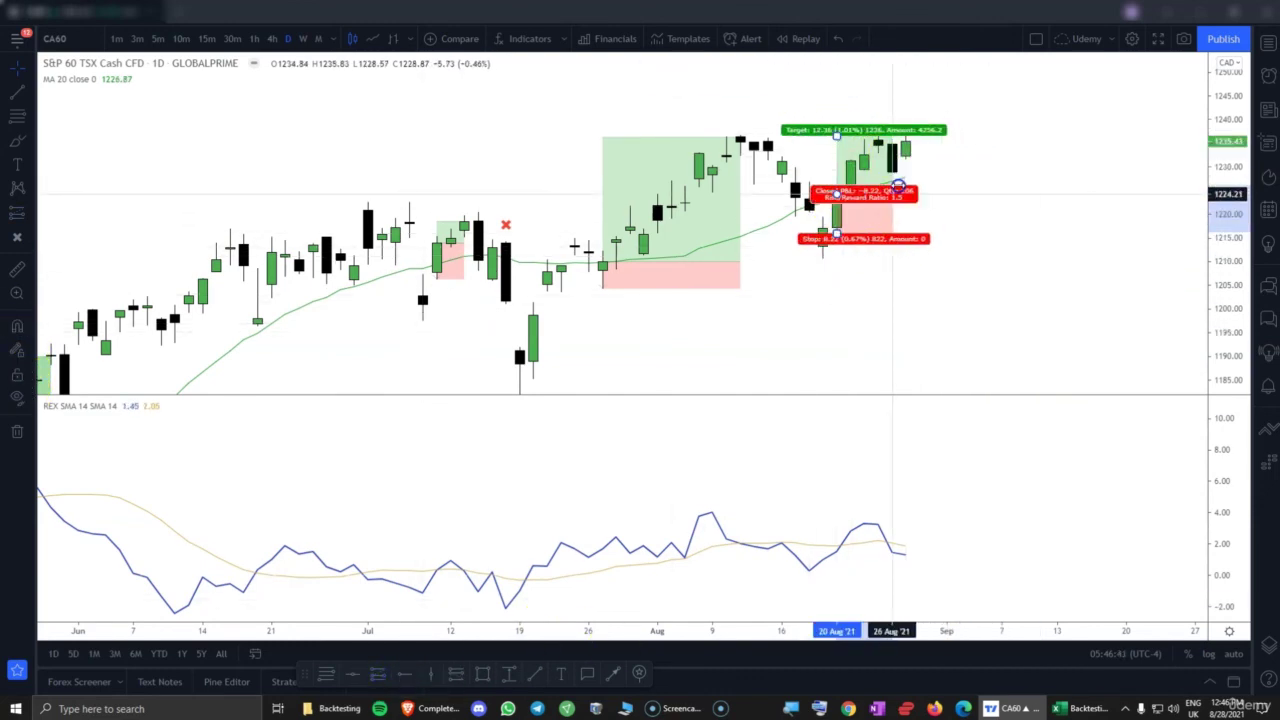
drag(836, 131, 838, 172)
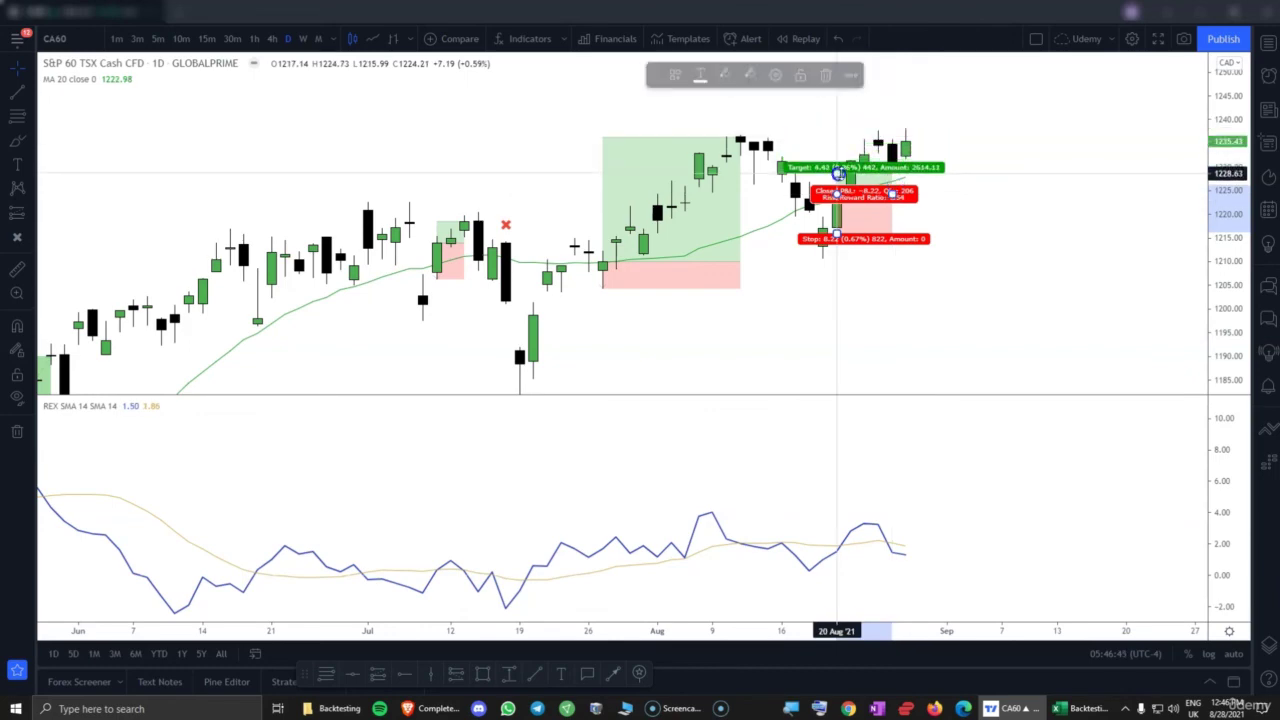
click(1006, 211)
- Maximise the price pane and review the marked long positions from August 2021 back to early 2020
scroll(861, 303, down, 4)
drag(853, 301, 866, 257)
drag(1230, 189, 1217, 282)
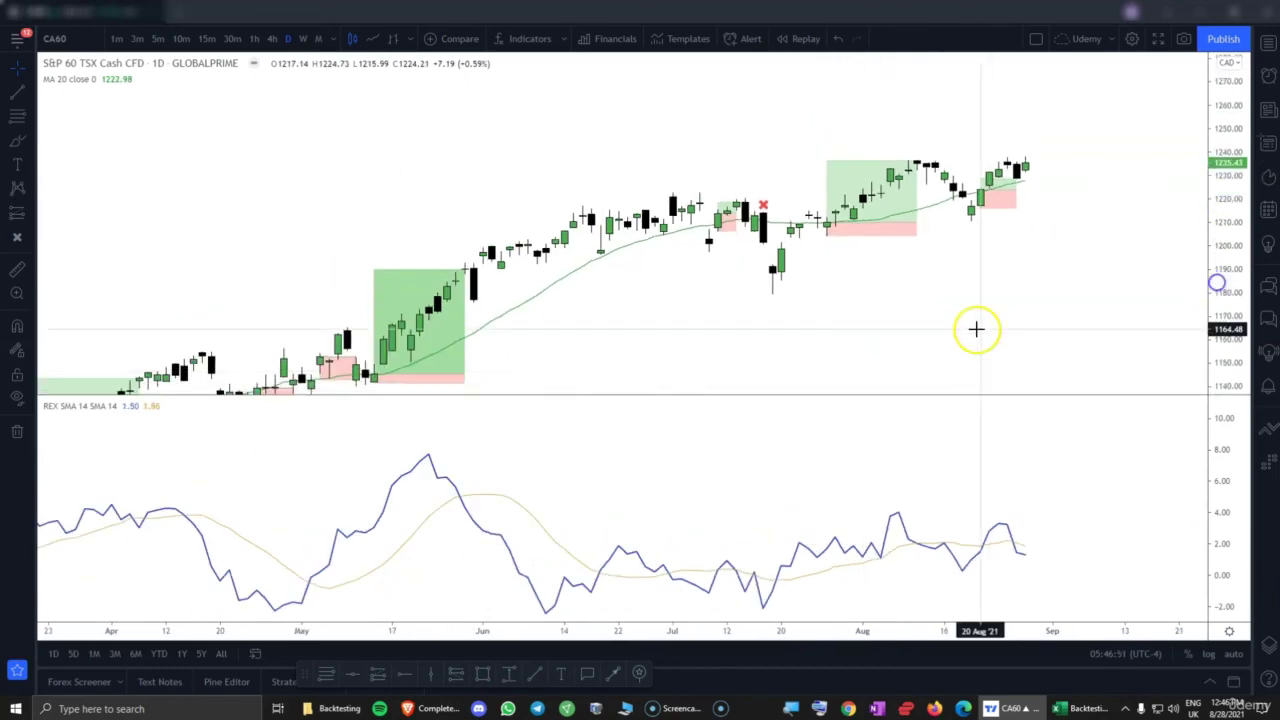
double_click(976, 329)
drag(797, 532, 897, 380)
drag(1214, 209, 1169, 416)
scroll(917, 423, down, 3)
drag(725, 477, 1164, 172)
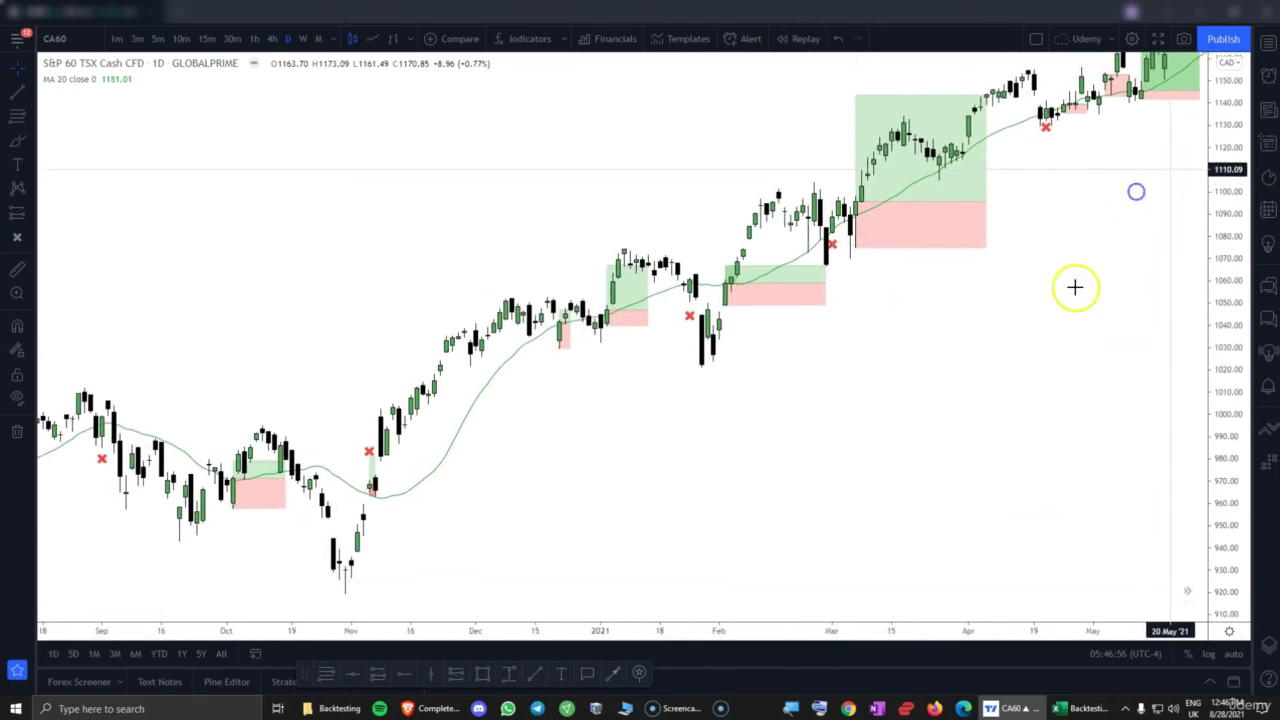
drag(571, 491, 1006, 334)
drag(349, 517, 1188, 503)
drag(995, 400, 720, 426)
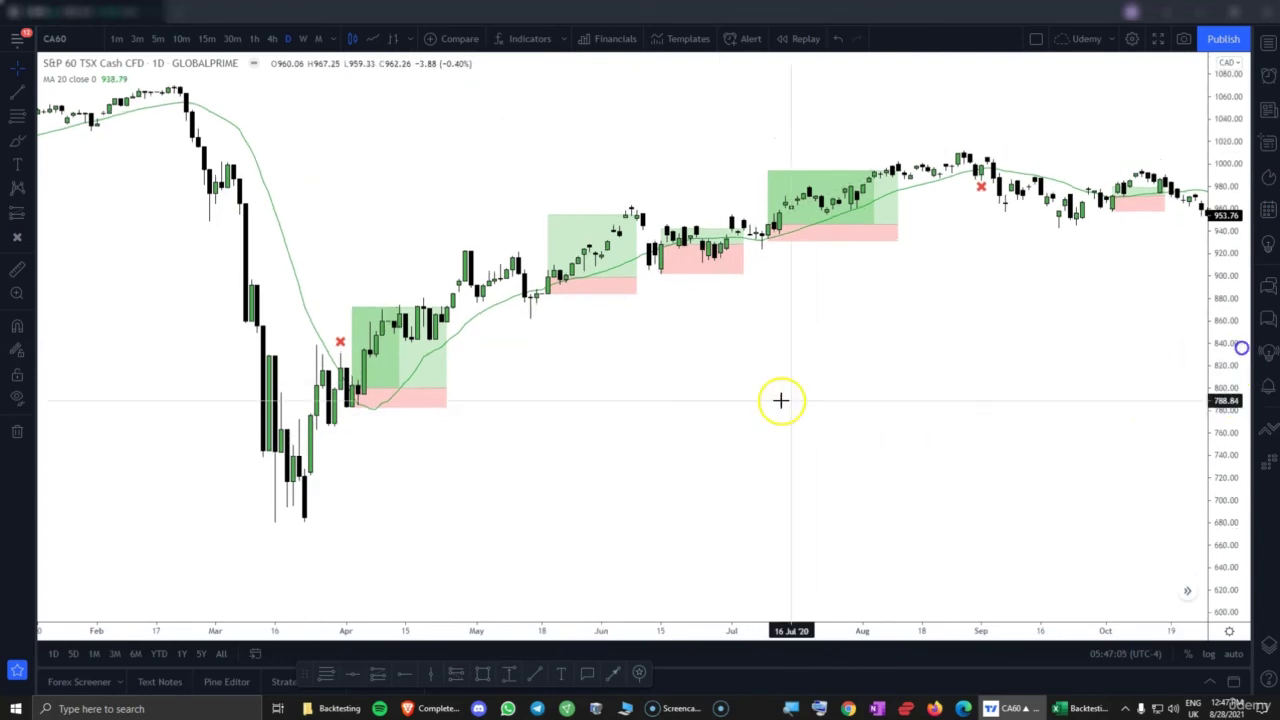